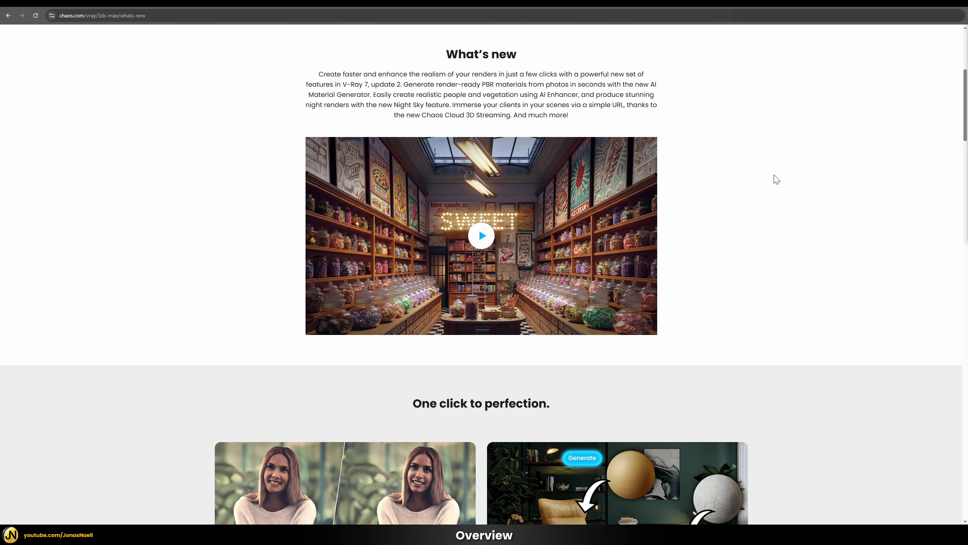
Read through the What's new page for V-Ray 7, update 2, from the overview video past the AI feature sections
scroll(809, 159, down, 6)
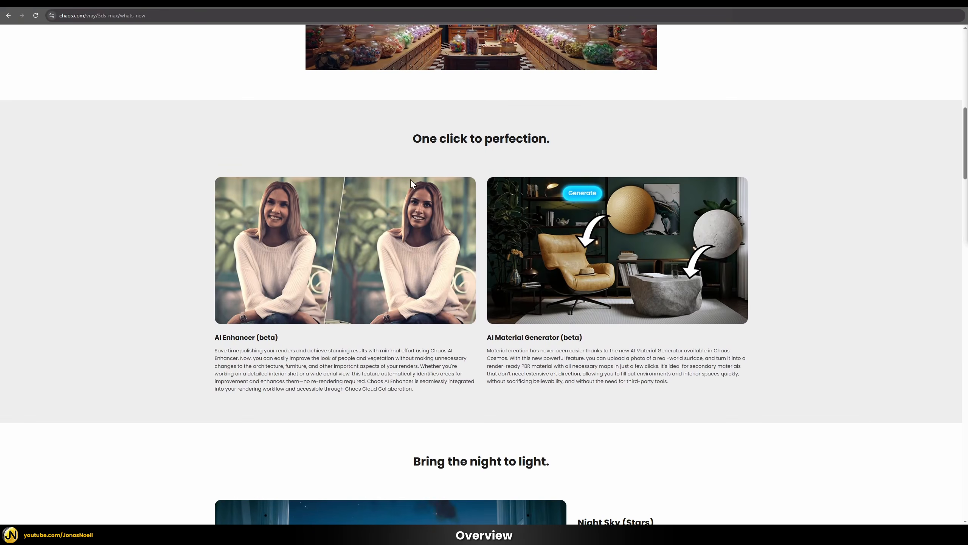
scroll(708, 255, down, 4)
scroll(634, 210, down, 4)
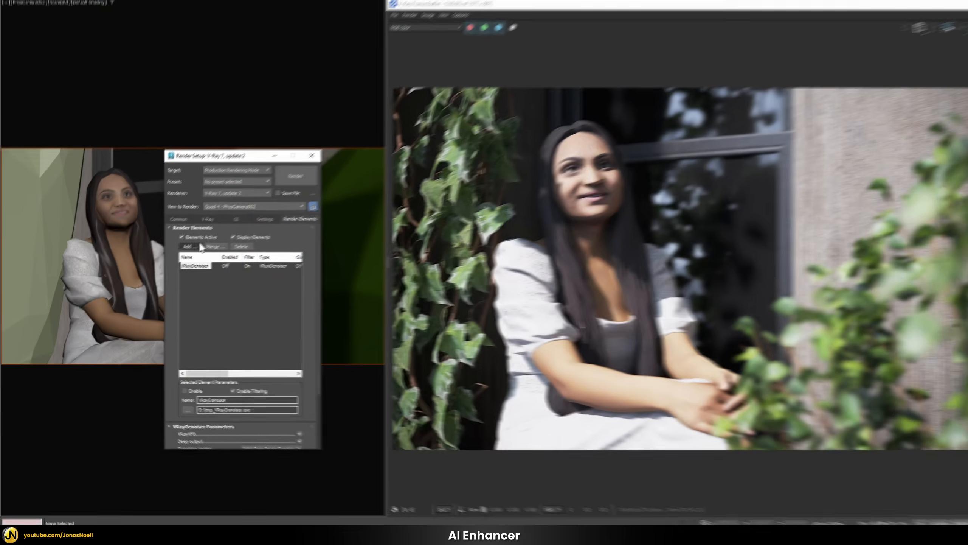
Add a VRayEnhancerData render element in the 3ds Max render setup and render the PhysCamera002 view
click(182, 256)
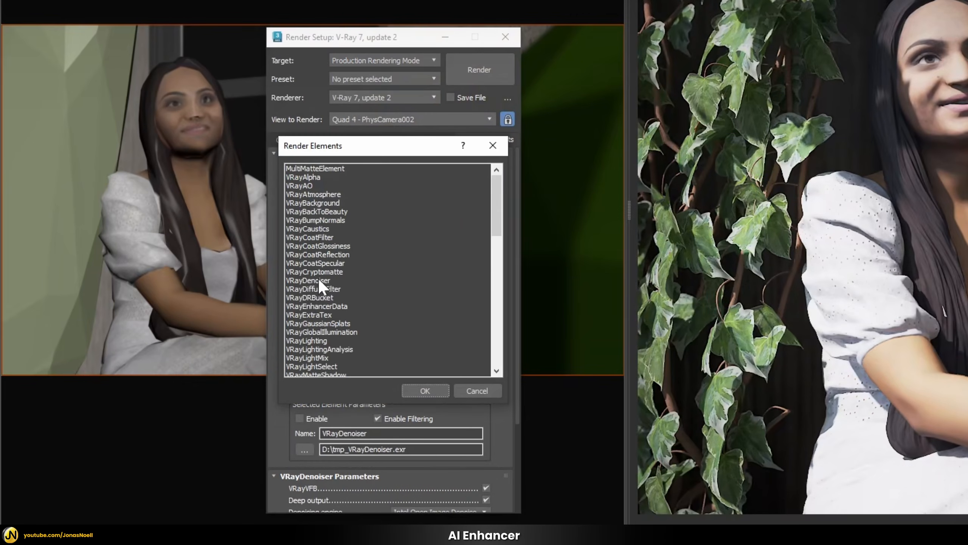
click(302, 307)
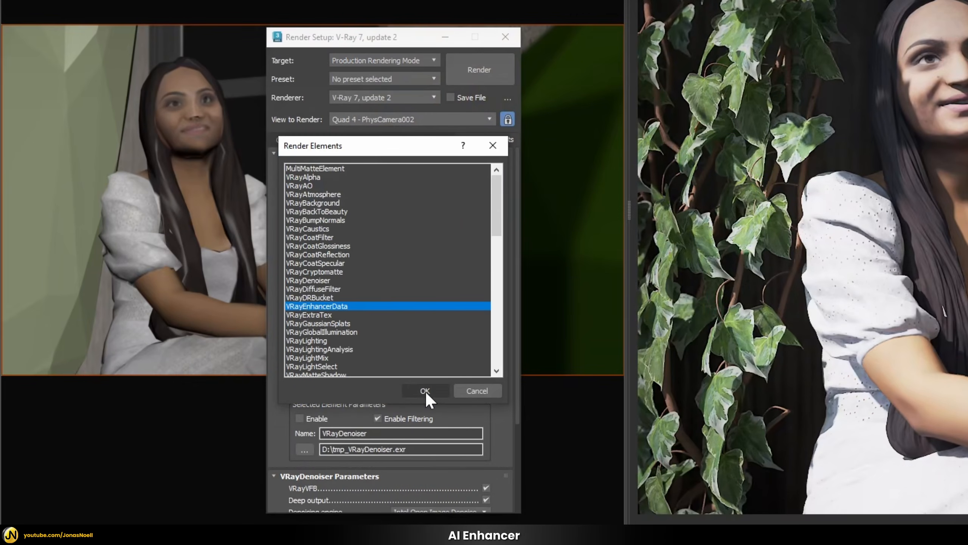
click(425, 390)
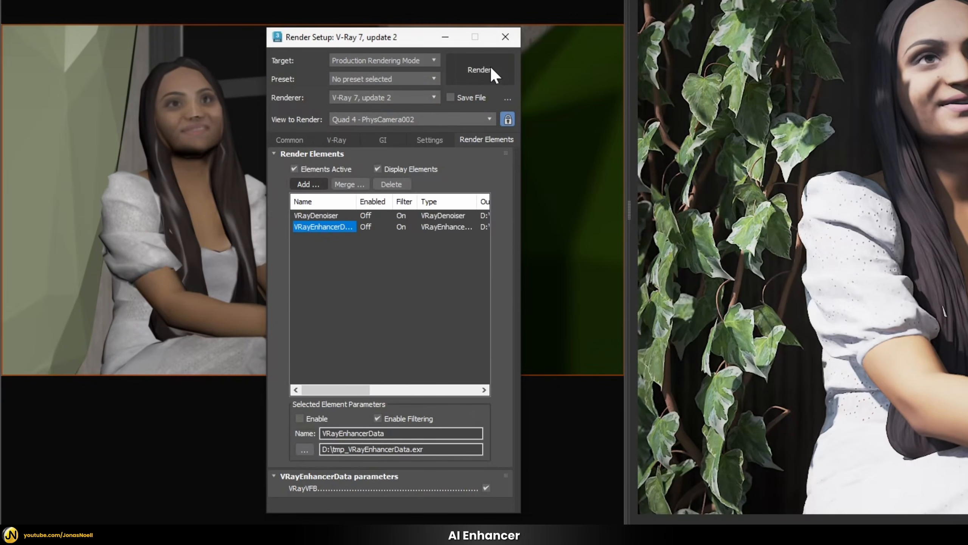
click(491, 68)
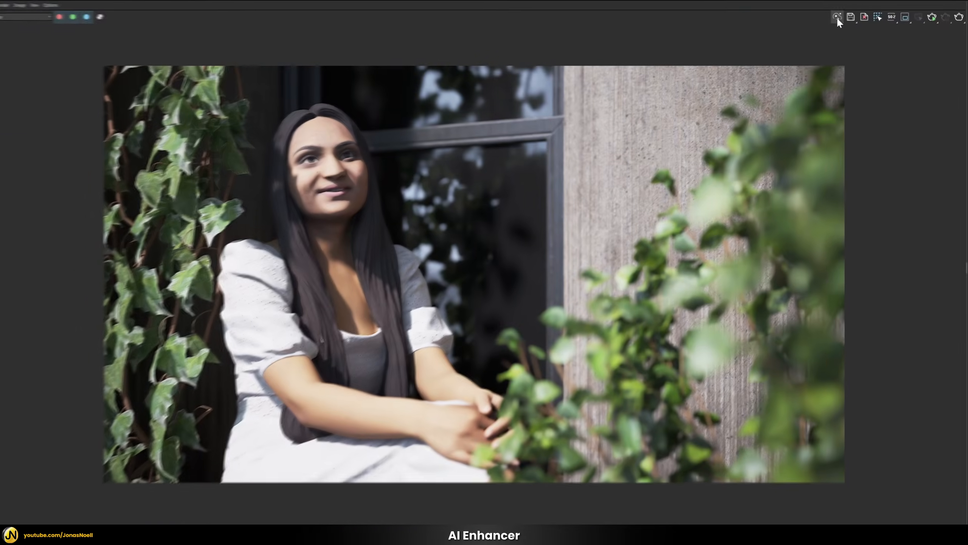
Send the finished render to the AI Enhancer by uploading it to the Test project in Chaos Cloud Collaboration
click(711, 42)
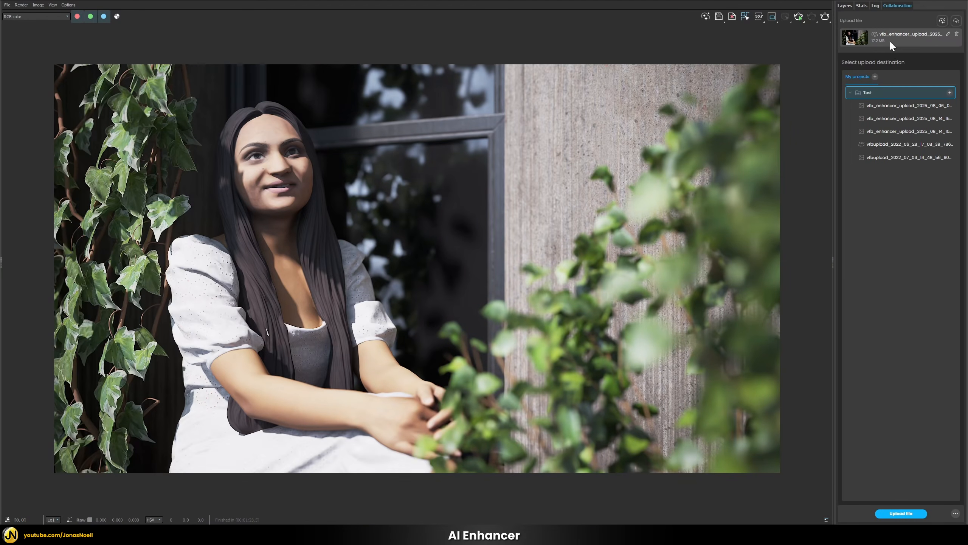
click(904, 513)
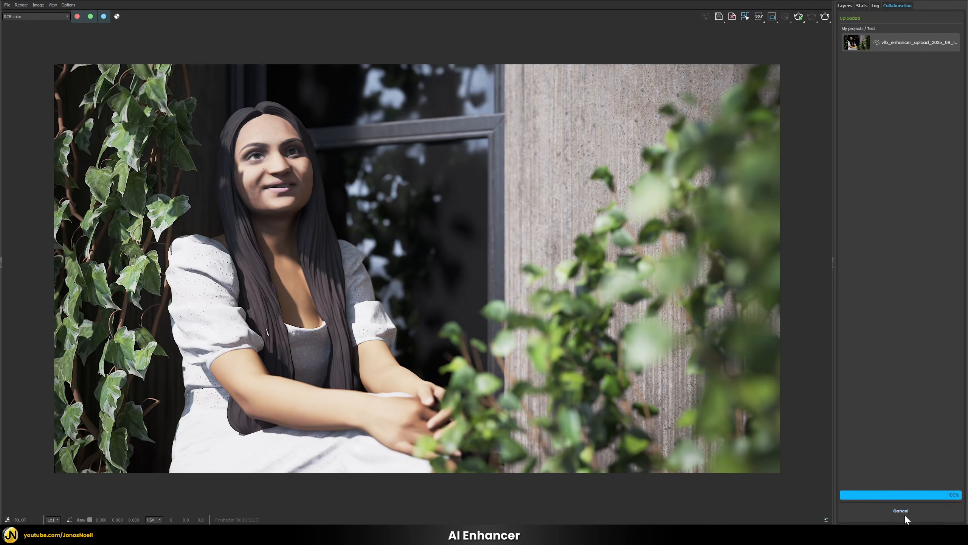
click(919, 513)
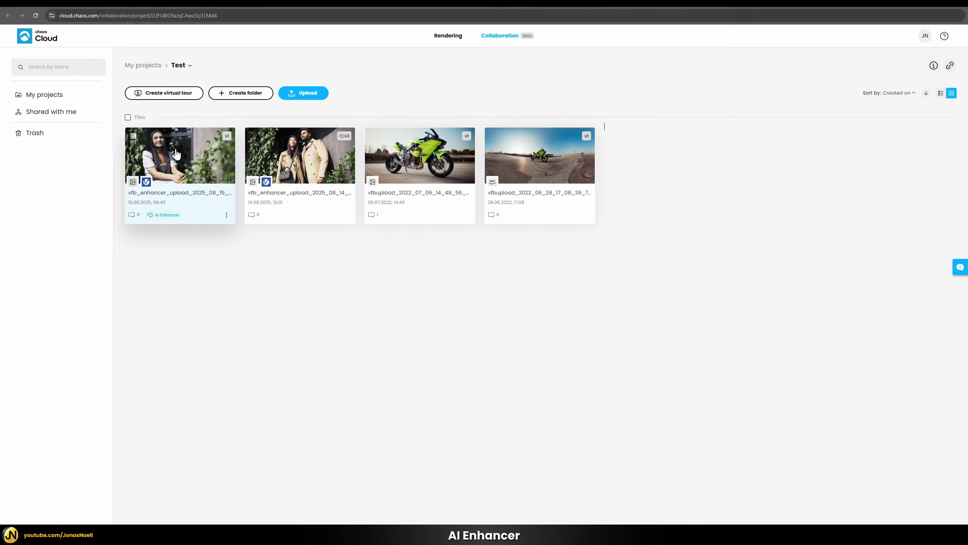
Open the uploaded portrait of the seated woman in the cloud's Test project and start enhancing the image
click(309, 280)
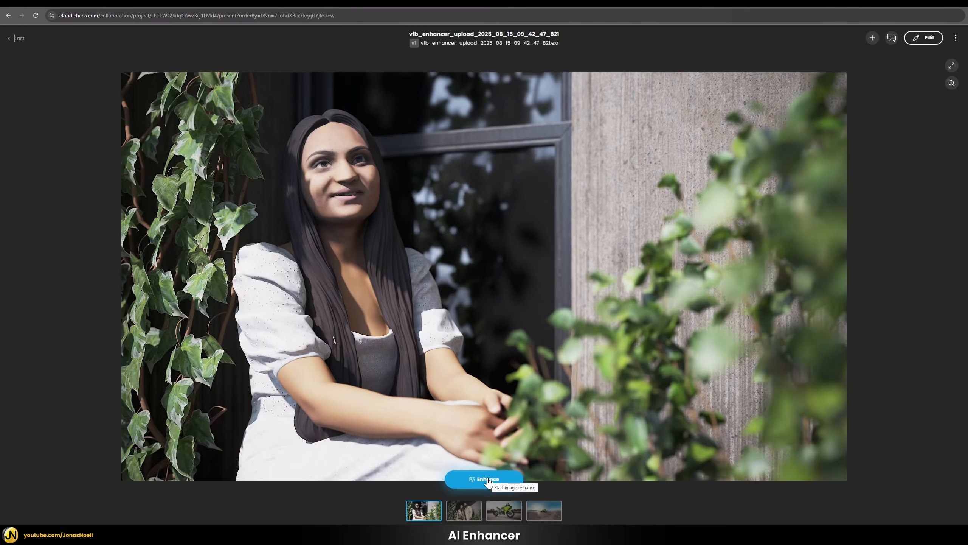
click(492, 443)
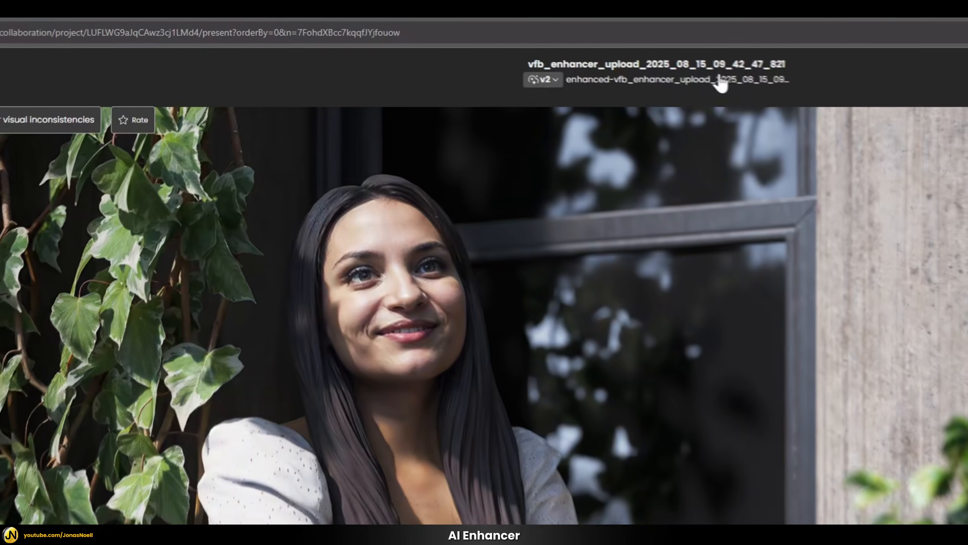
Compare v1 and enhanced v2 of the portrait in A/B mode, sweeping the divider across the whole image
click(728, 79)
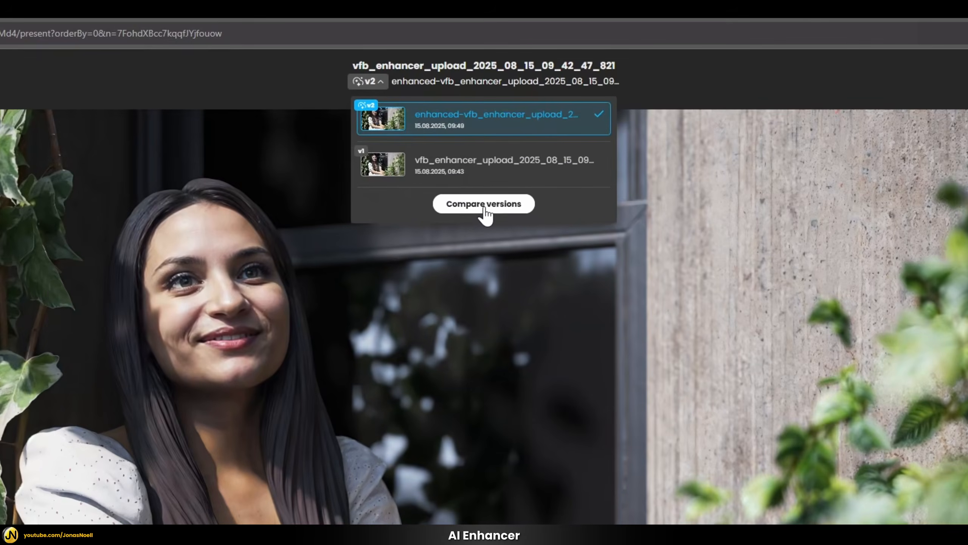
click(475, 116)
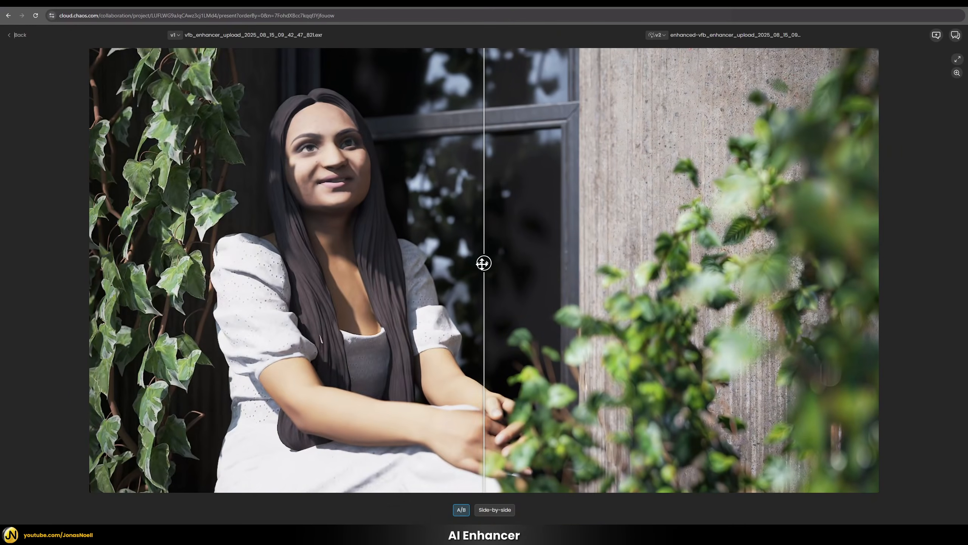
drag(484, 263, 537, 281)
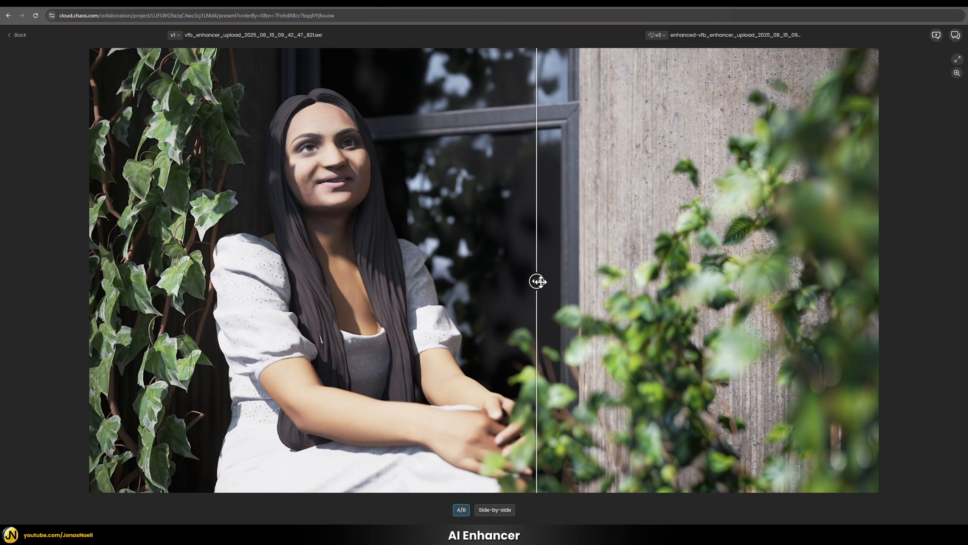
drag(538, 282, 56, 305)
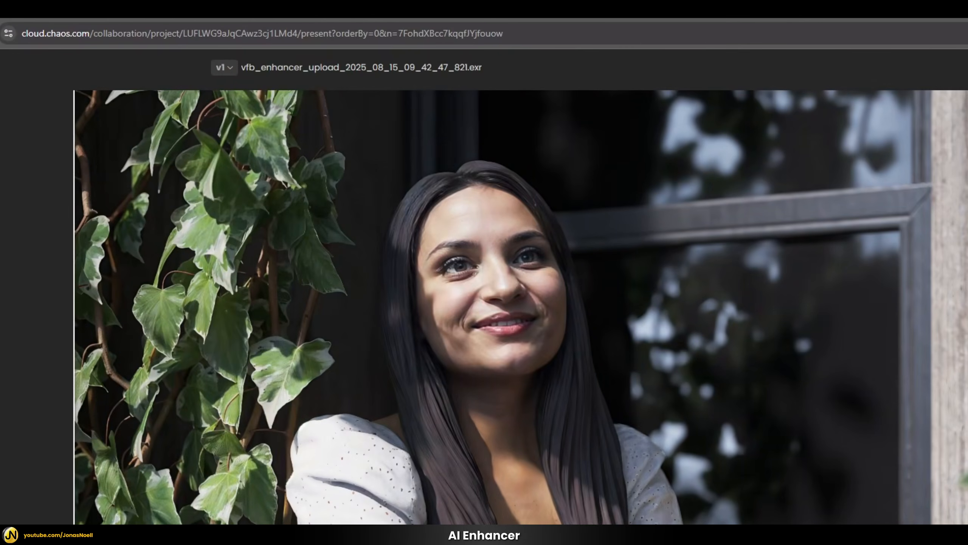
mouse_move(74, 534)
mouse_down()
mouse_move(962, 534)
mouse_move(74, 534)
mouse_up()
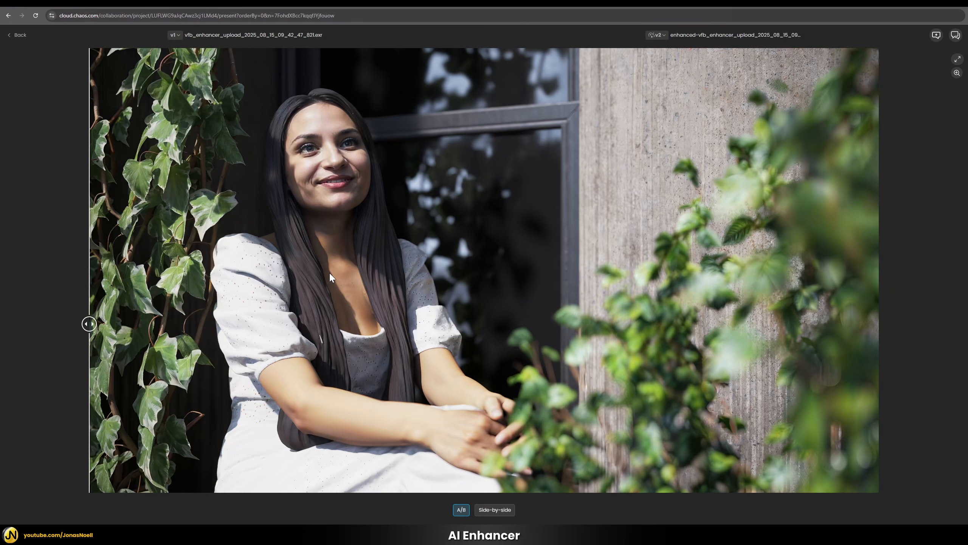
Examine the blurred foreground leaves and concrete wall up close in v1 and v2 of the portrait
drag(88, 323, 795, 394)
scroll(764, 434, up, 5)
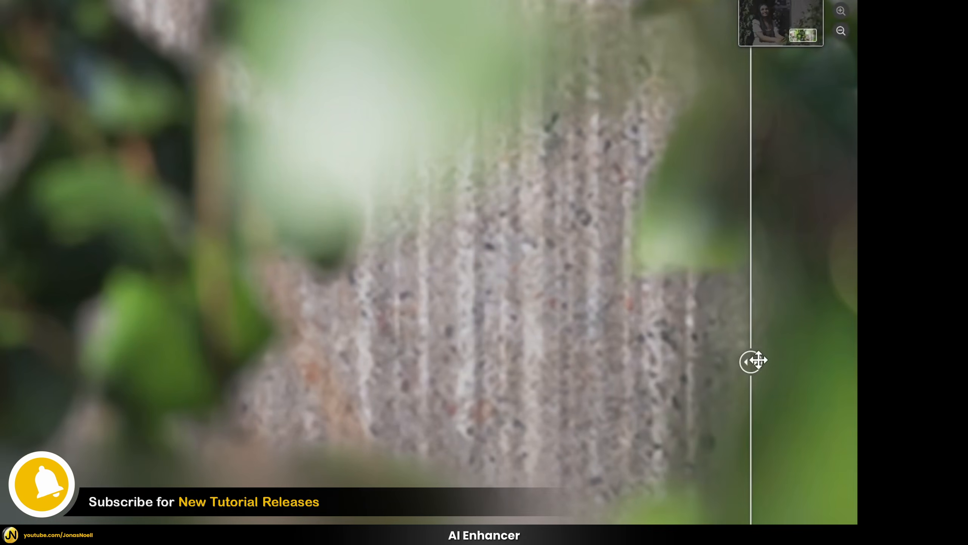
drag(783, 341, 242, 337)
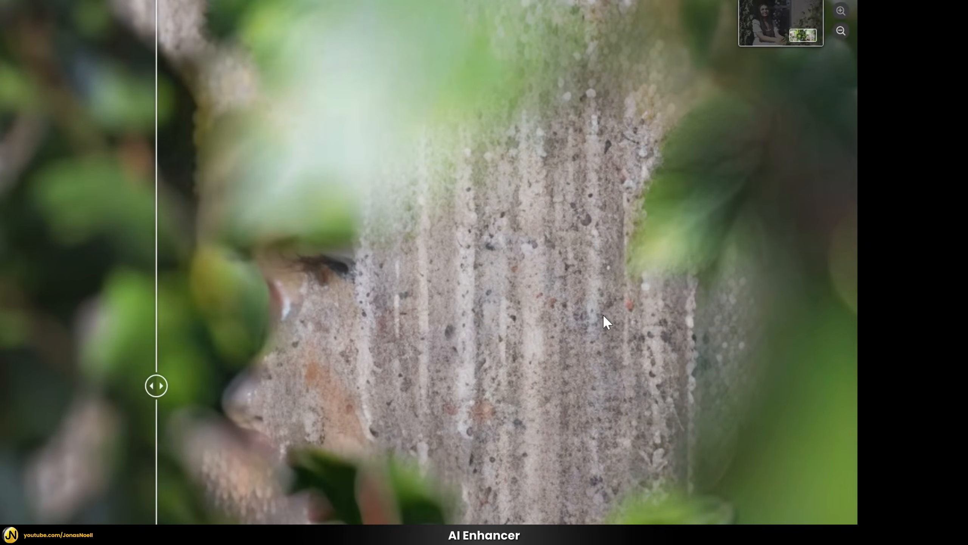
drag(158, 386, 290, 390)
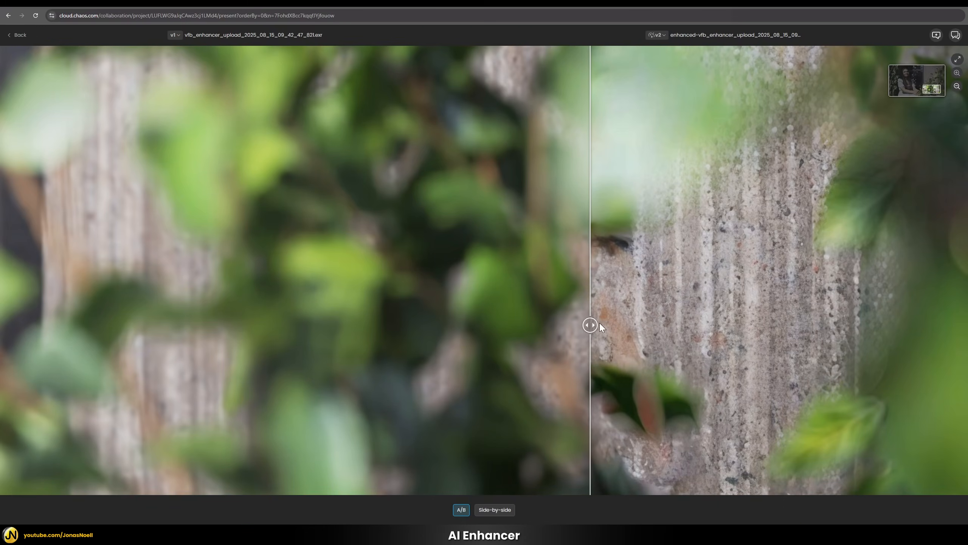
drag(600, 323, 330, 345)
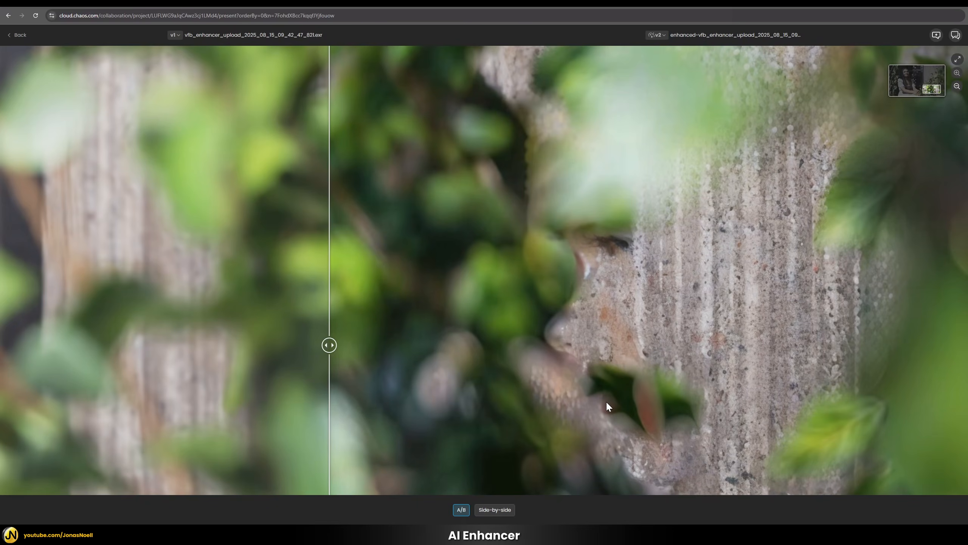
drag(328, 344, 442, 332)
scroll(617, 349, down, 5)
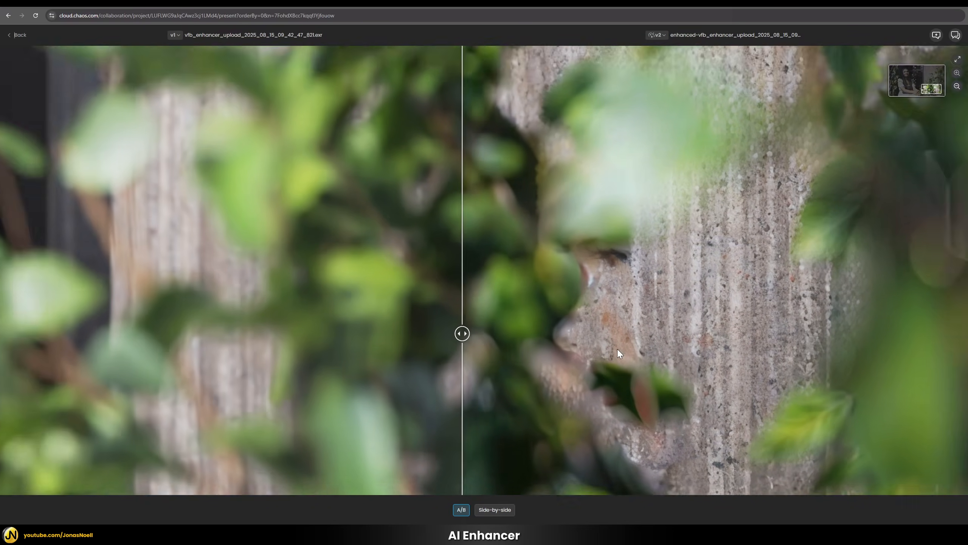
scroll(662, 359, down, 3)
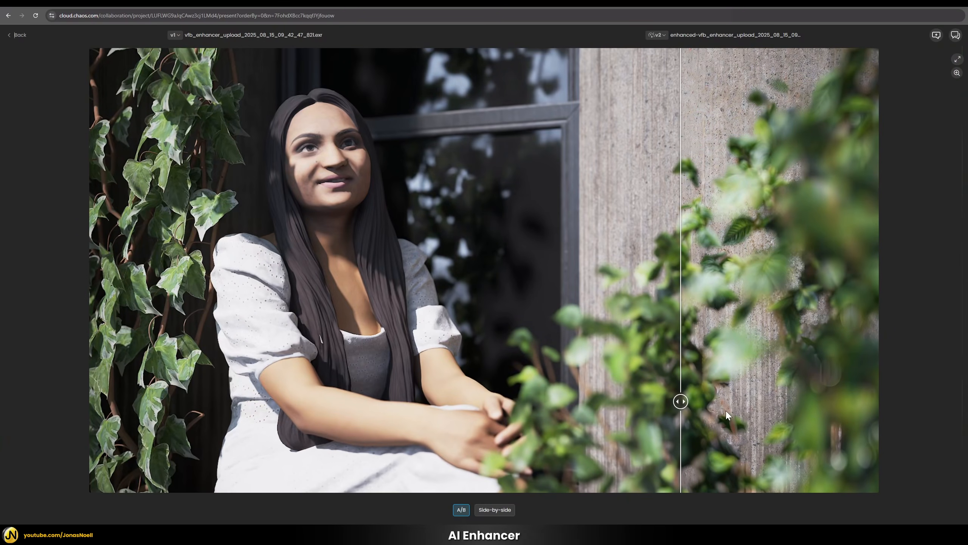
Examine the woman's face, hair and dress up close in the enhanced version of the portrait
drag(681, 401, 15, 368)
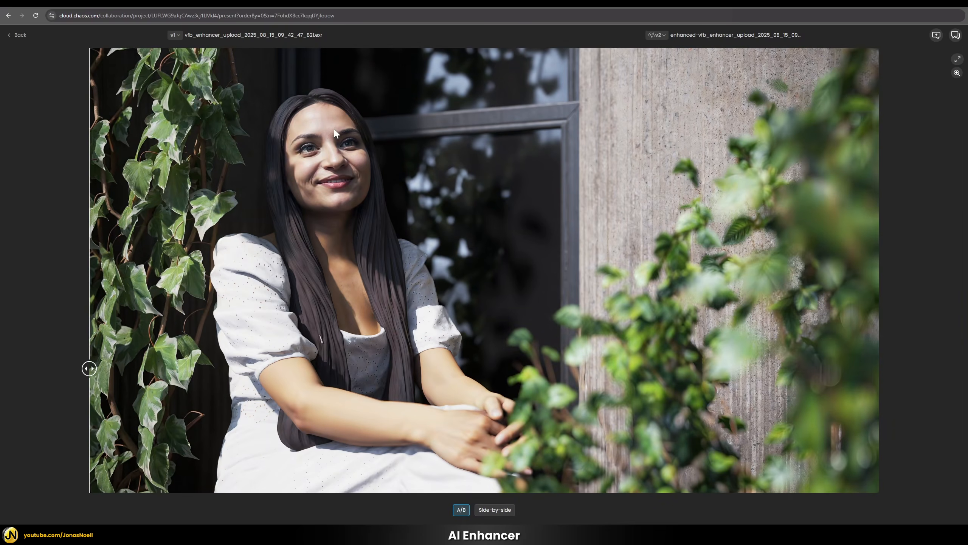
drag(89, 367, 270, 367)
scroll(345, 160, up, 4)
drag(170, 392, 106, 321)
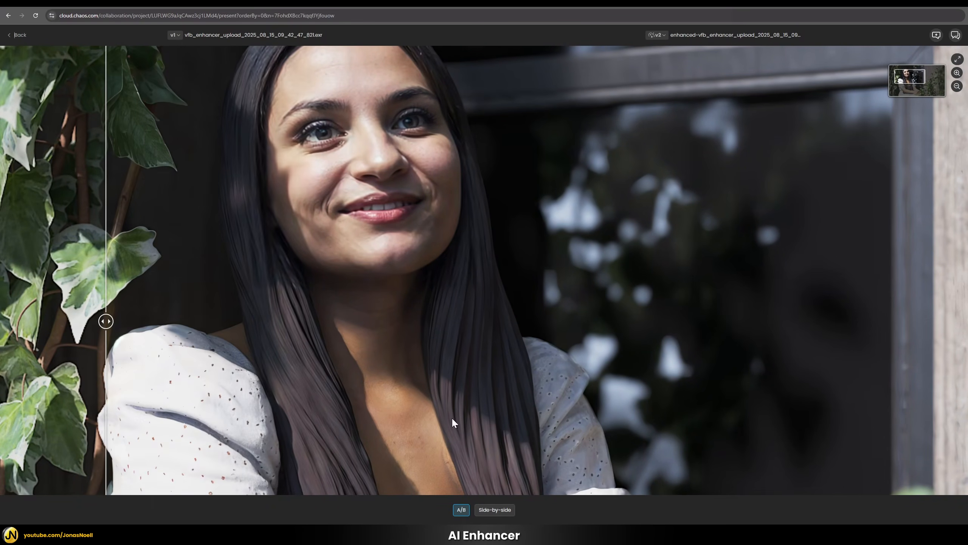
drag(398, 388, 392, 221)
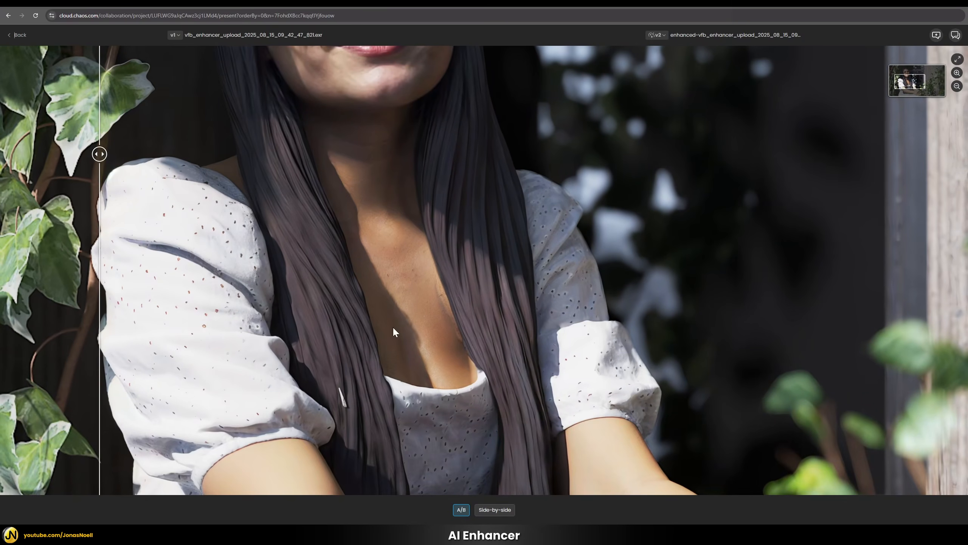
drag(463, 296, 469, 409)
drag(360, 157, 383, 270)
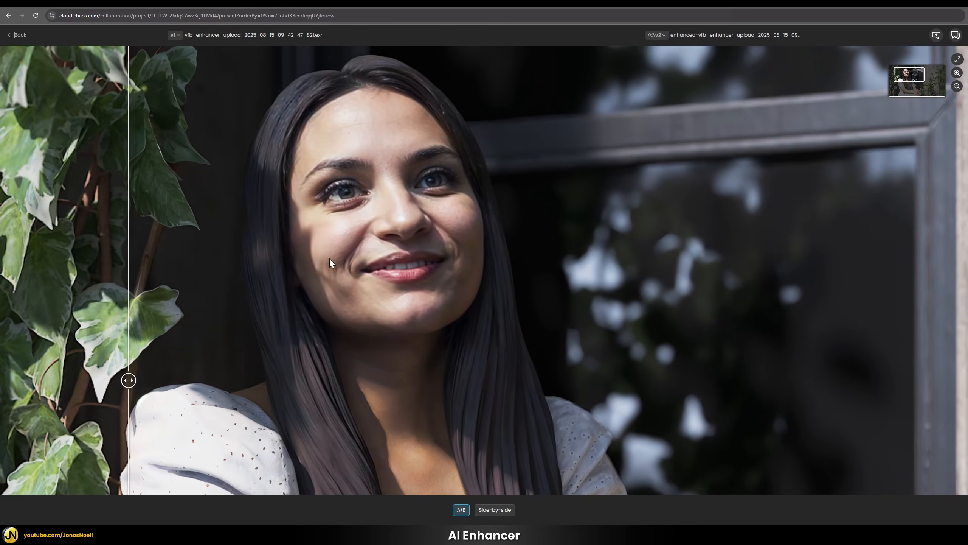
drag(321, 182, 318, 146)
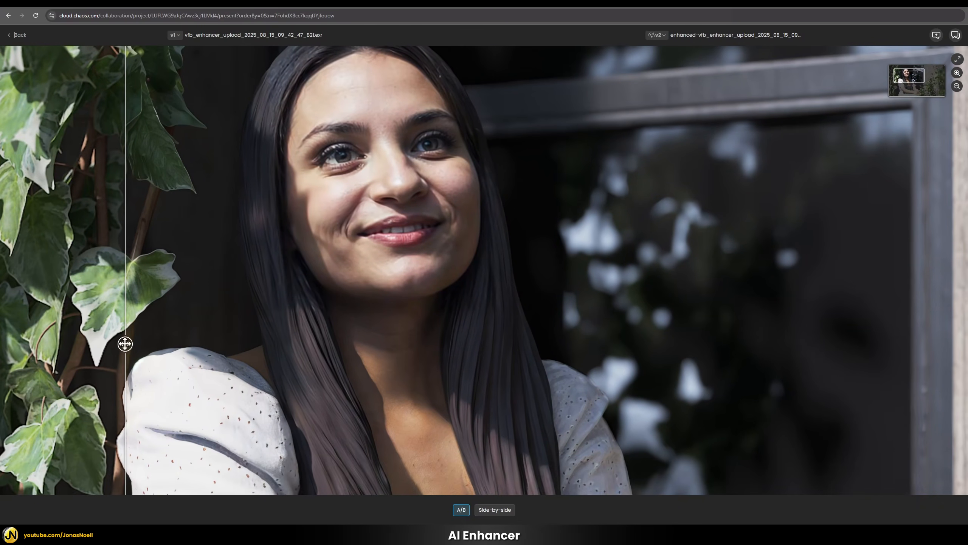
drag(128, 344, 153, 298)
scroll(381, 272, down, 5)
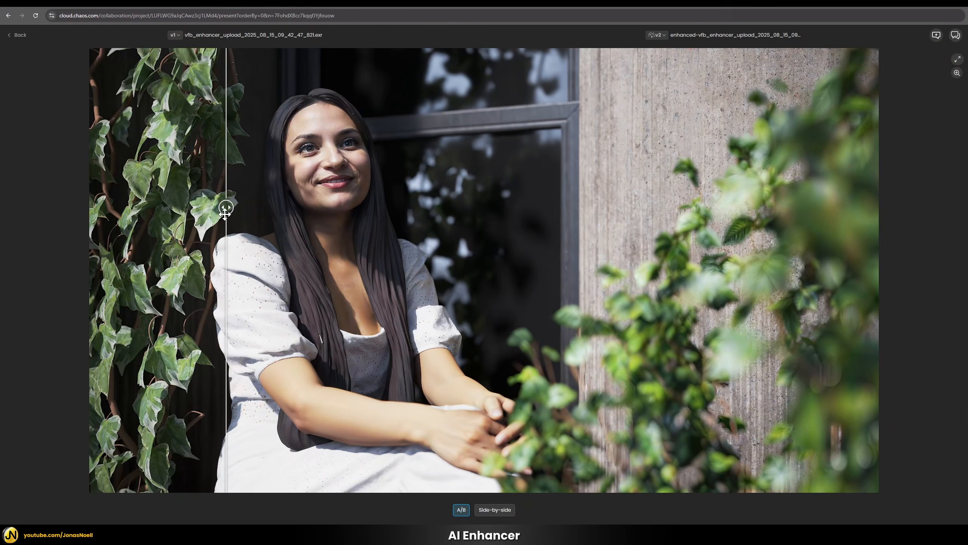
drag(225, 214, 2, 232)
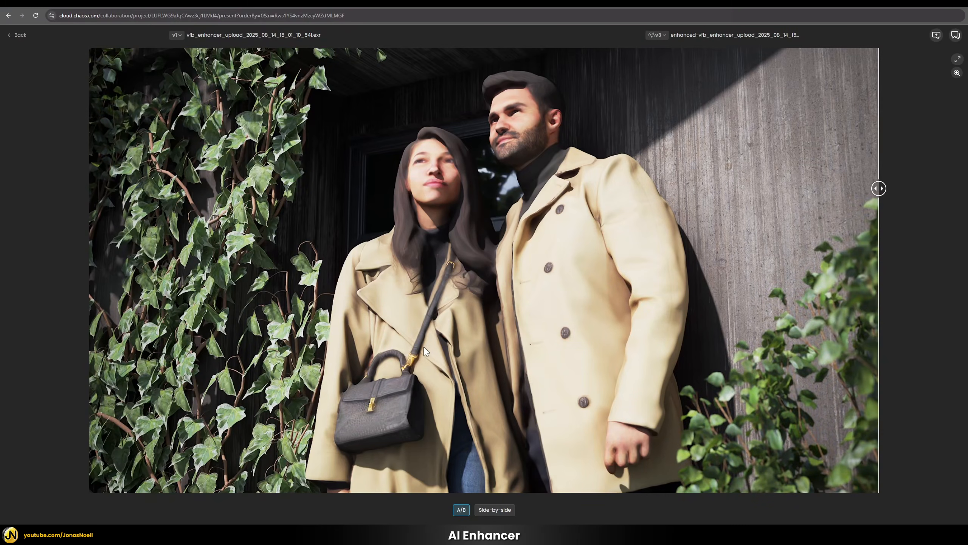
Compare the man's and woman's faces up close between v1 and enhanced v3 of the couple render
drag(879, 188, 523, 184)
scroll(450, 109, up, 5)
drag(615, 172, 582, 225)
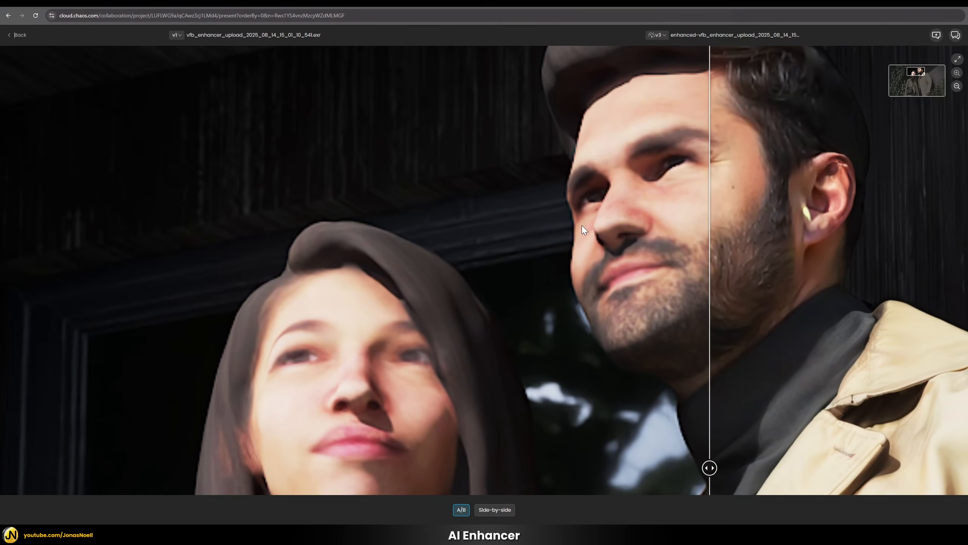
scroll(583, 222, down, 1)
drag(680, 405, 254, 400)
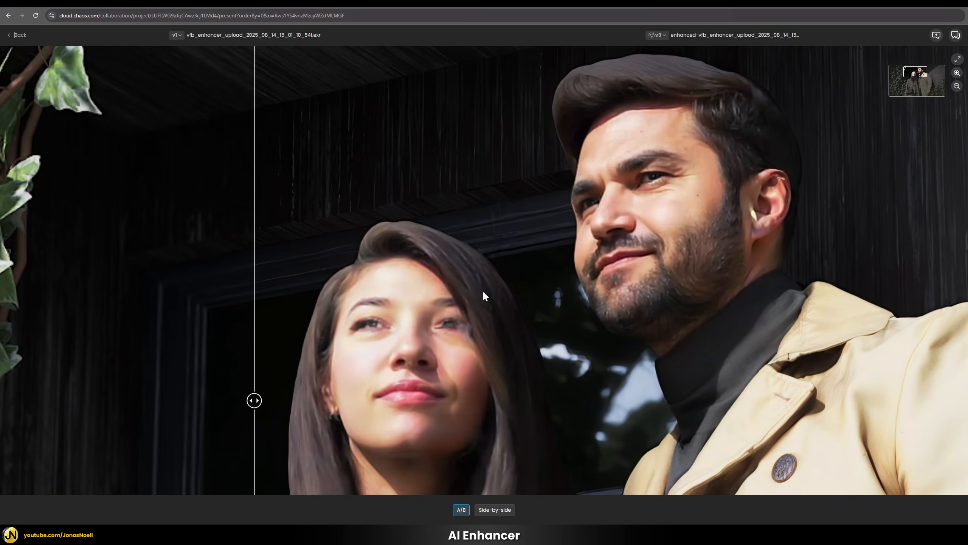
drag(254, 399, 236, 387)
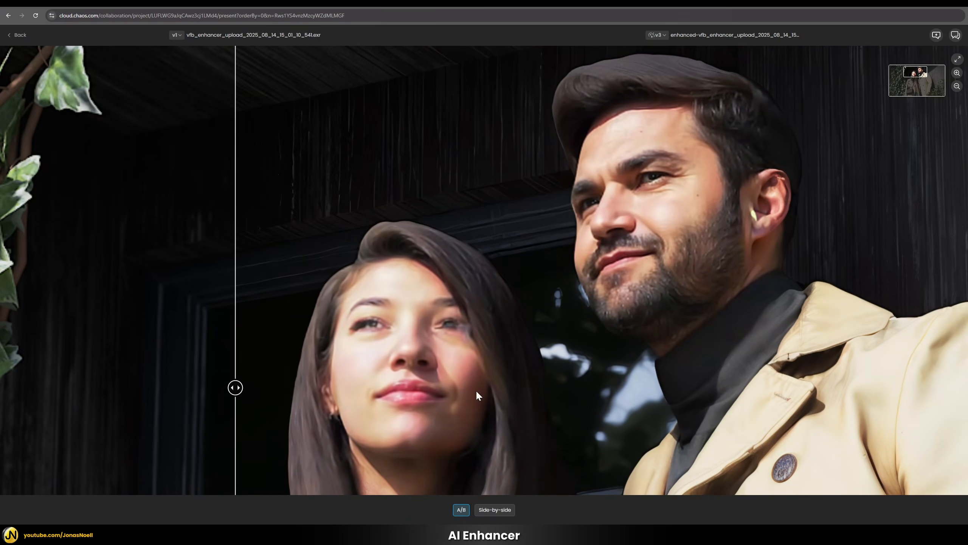
drag(476, 392, 505, 292)
drag(264, 286, 241, 315)
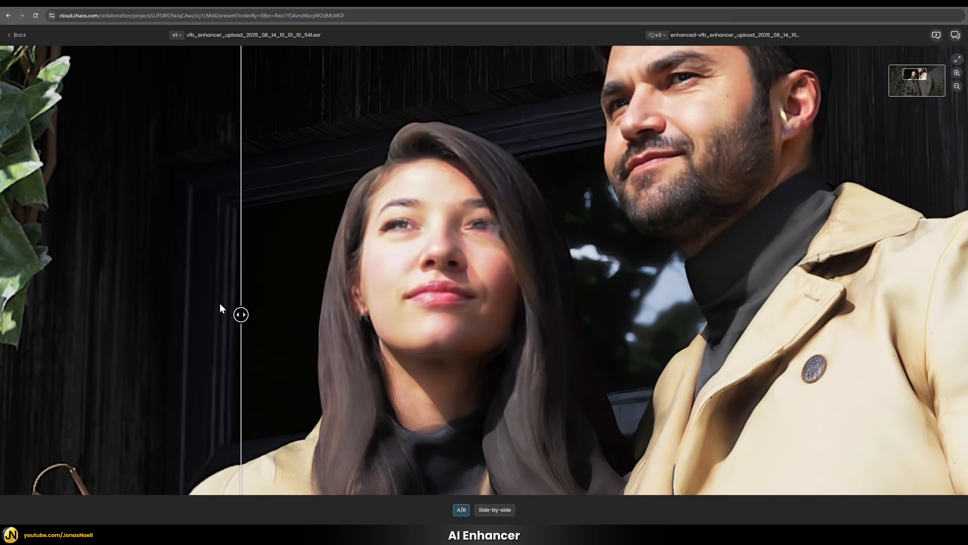
Compare the ivy leaves and branches up close between v1 and enhanced v3 of the couple render
drag(241, 314, 182, 290)
scroll(241, 290, down, 5)
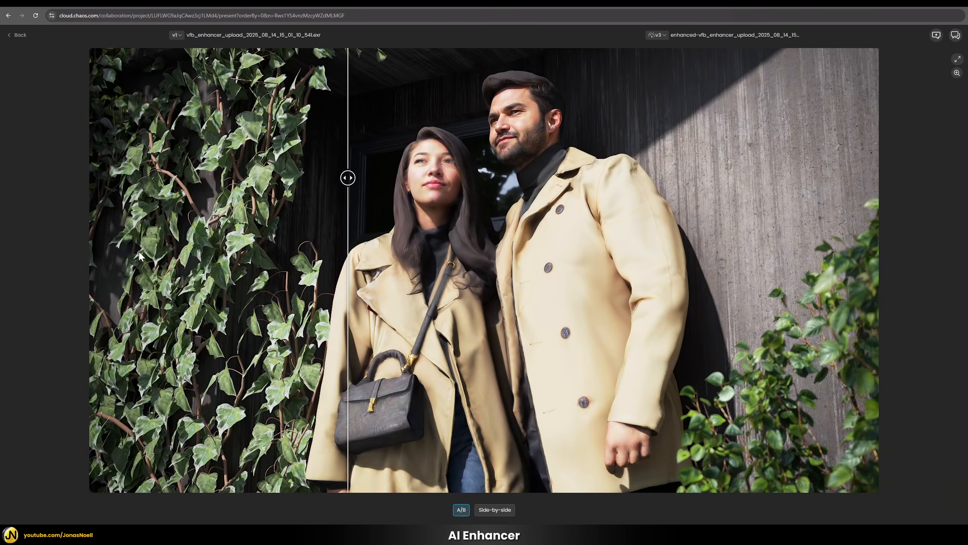
scroll(139, 255, up, 5)
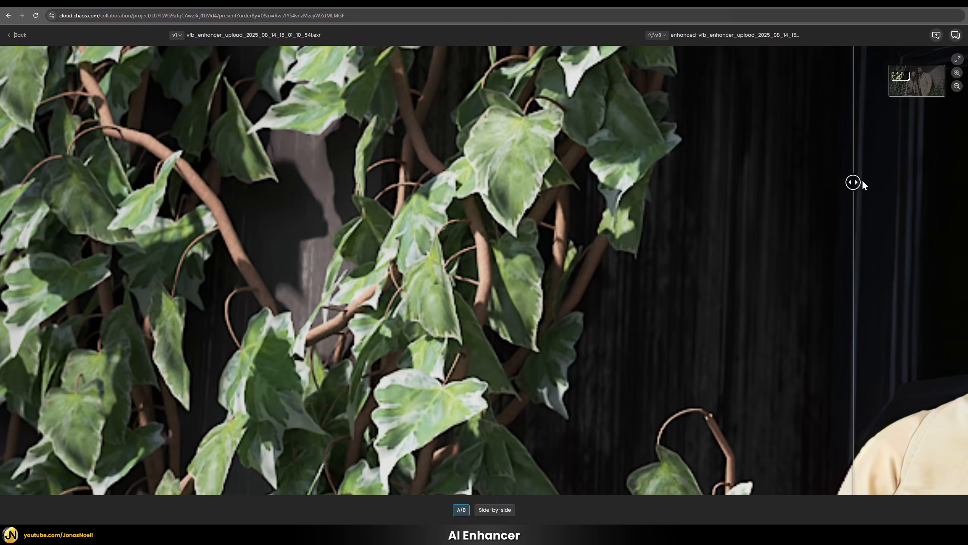
drag(862, 183, 225, 199)
drag(486, 172, 491, 240)
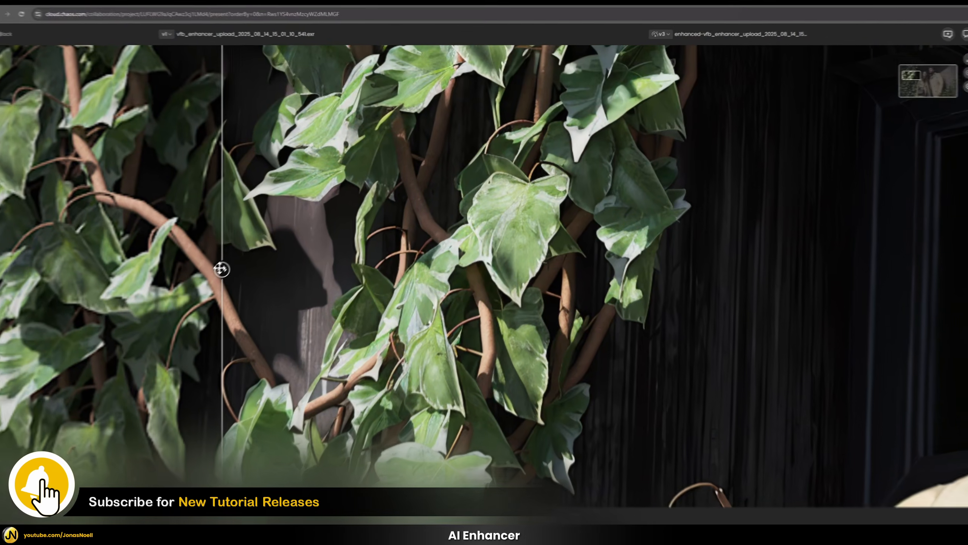
drag(231, 264, 291, 256)
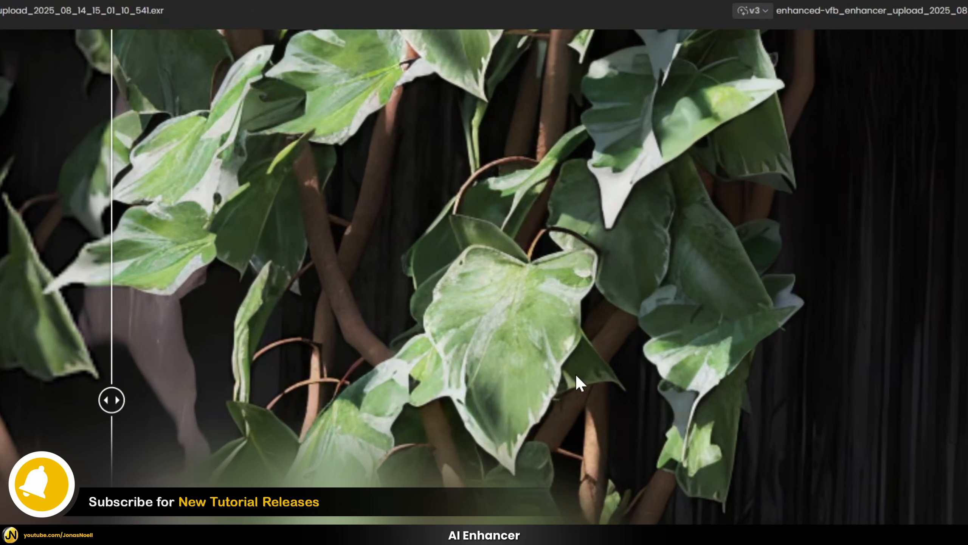
drag(106, 397, 1, 397)
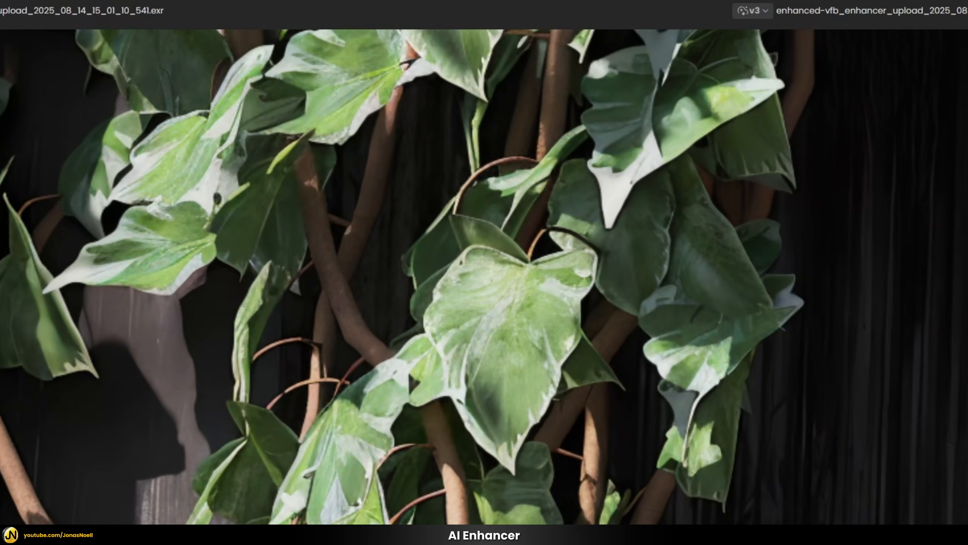
drag(1, 393, 313, 359)
drag(482, 356, 482, 355)
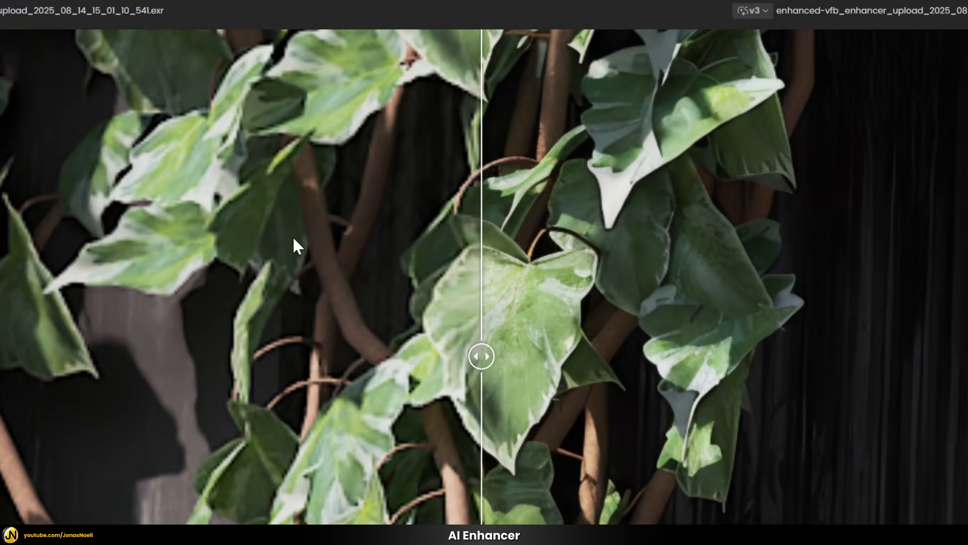
Compare the concrete wall and the man's coat shoulder up close in v1 and v3, and sweep the divider back across the whole render
scroll(389, 383, down, 6)
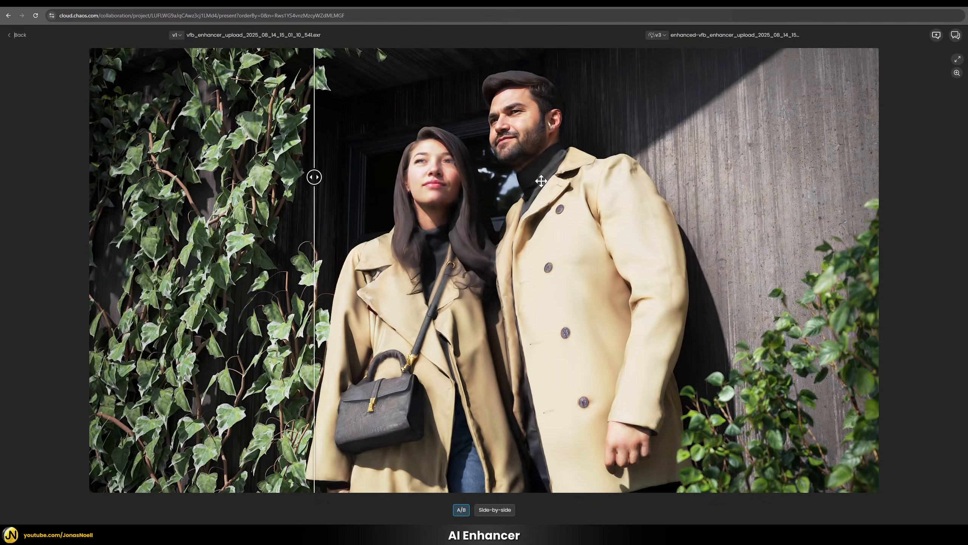
scroll(809, 172, up, 6)
drag(824, 228, 289, 200)
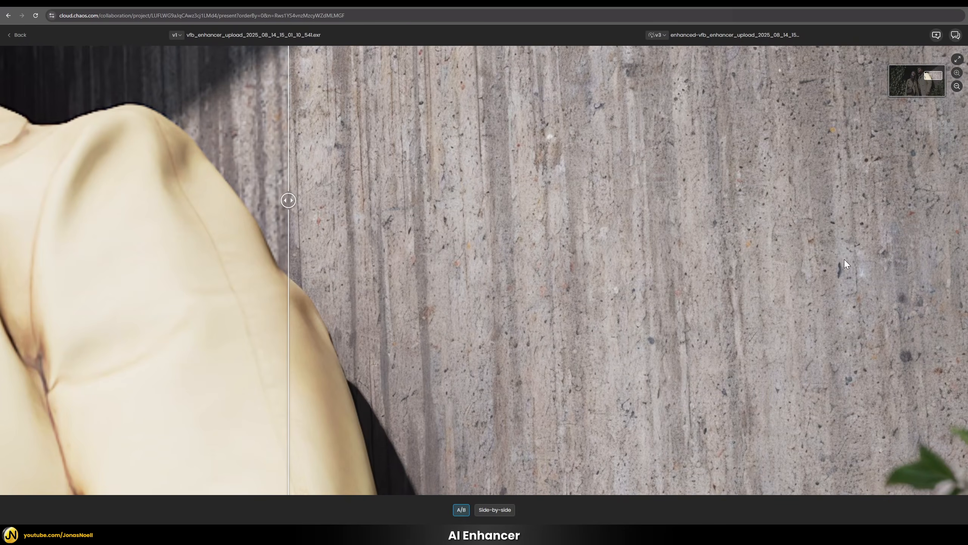
drag(288, 200, 117, 212)
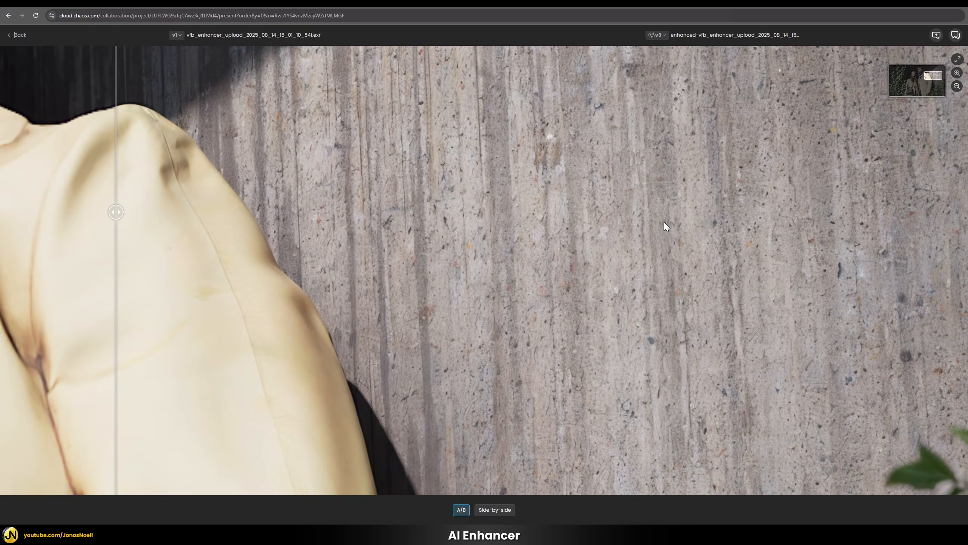
drag(116, 212, 42, 235)
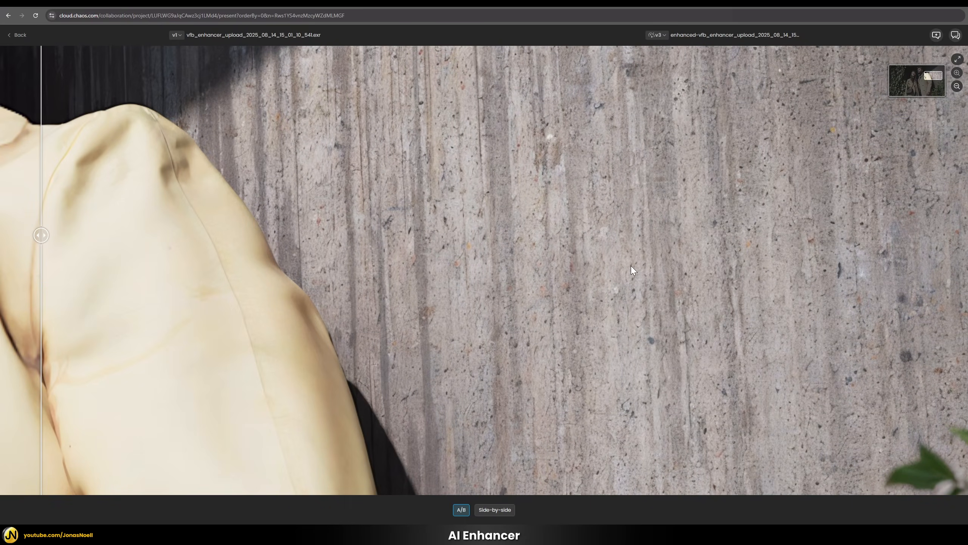
scroll(503, 271, down, 10)
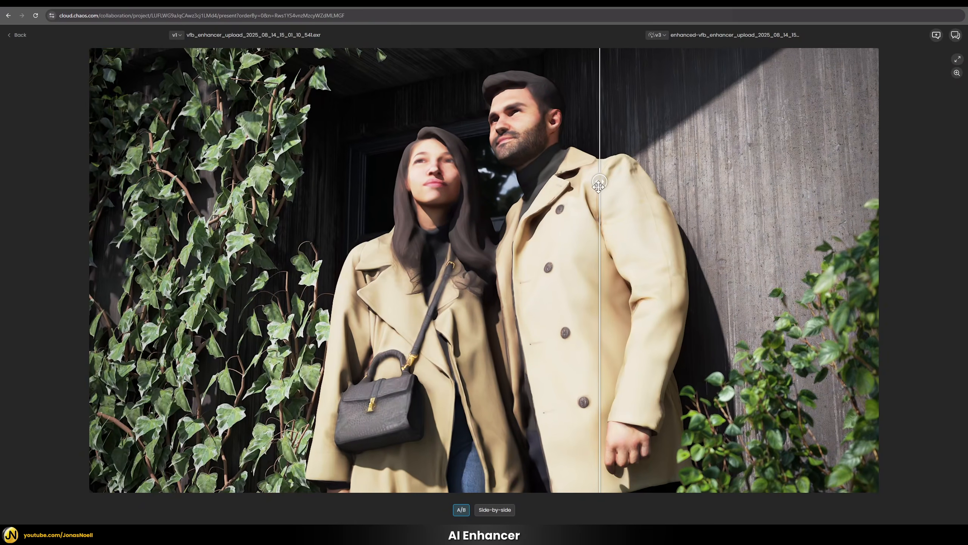
drag(600, 181, 125, 221)
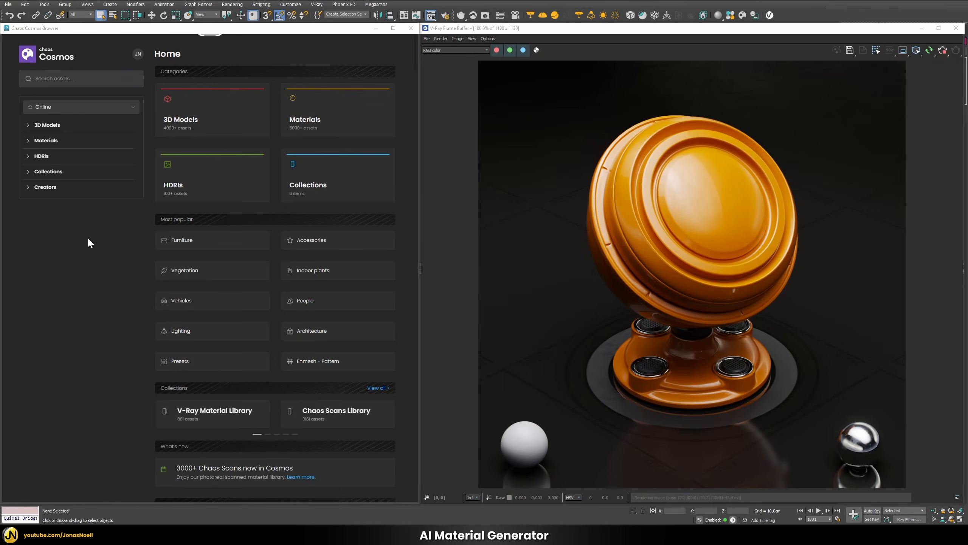
Open the AI Material Generator from the Materials category of the Chaos Cosmos Browser
click(45, 142)
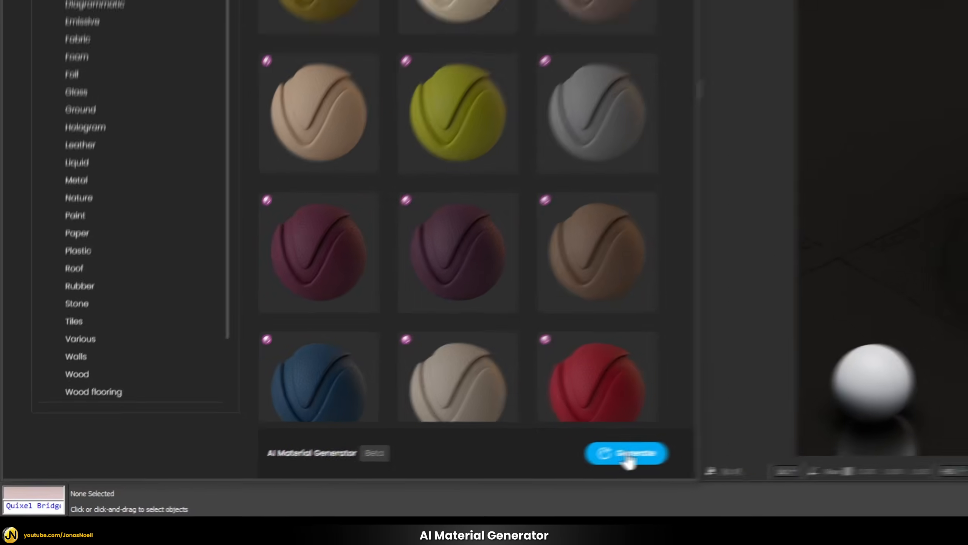
click(661, 450)
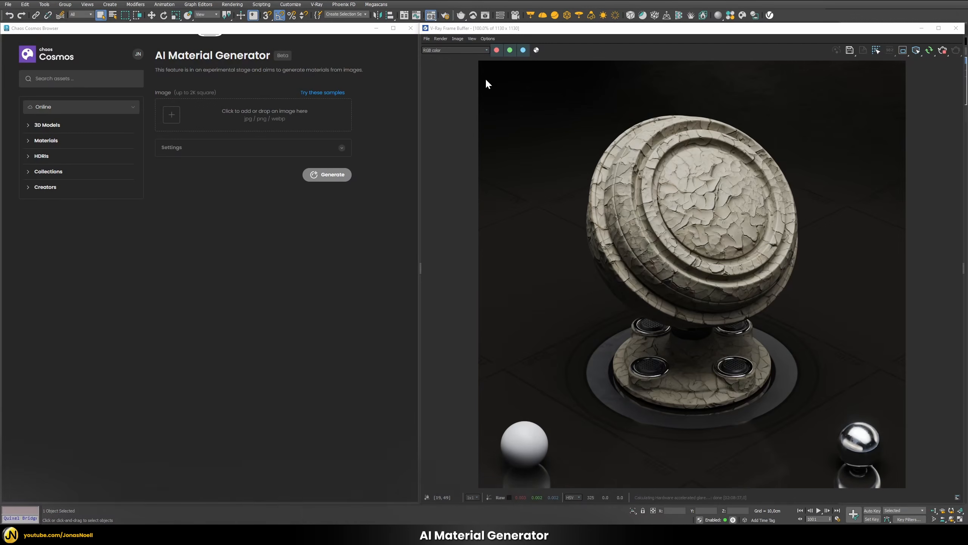
Examine the normal, specular, reflection and diffuse render elements of the cracked material on the shader ball, and return to RGB color
click(457, 49)
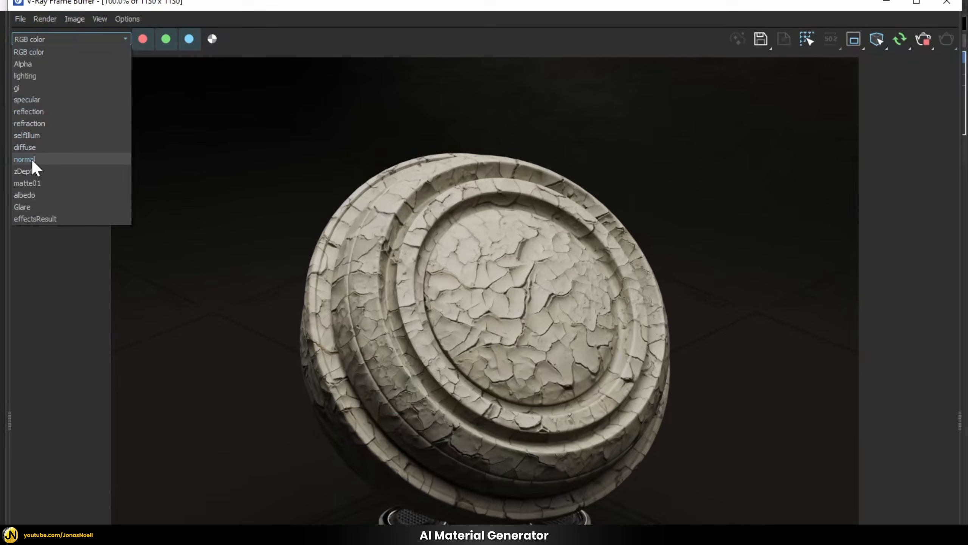
click(96, 154)
scroll(604, 302, up, 2)
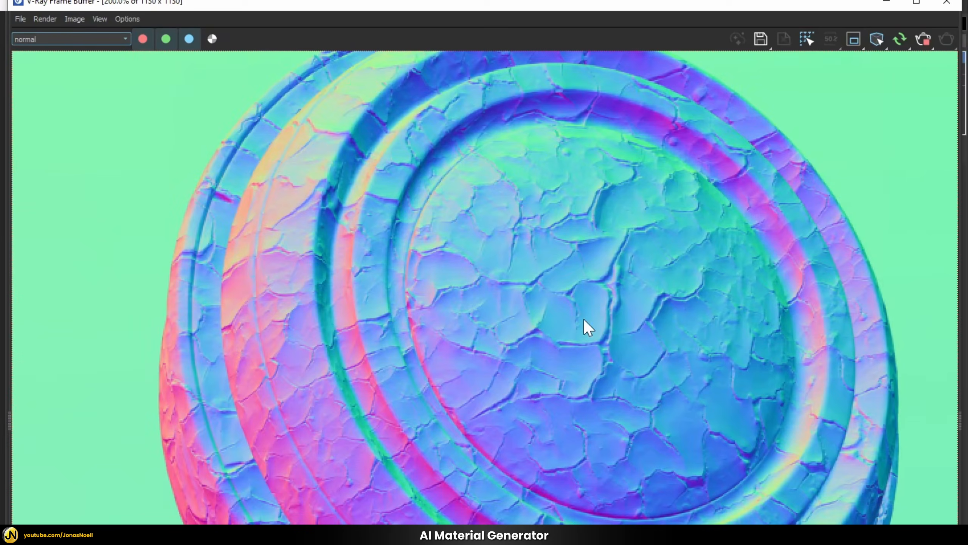
click(81, 39)
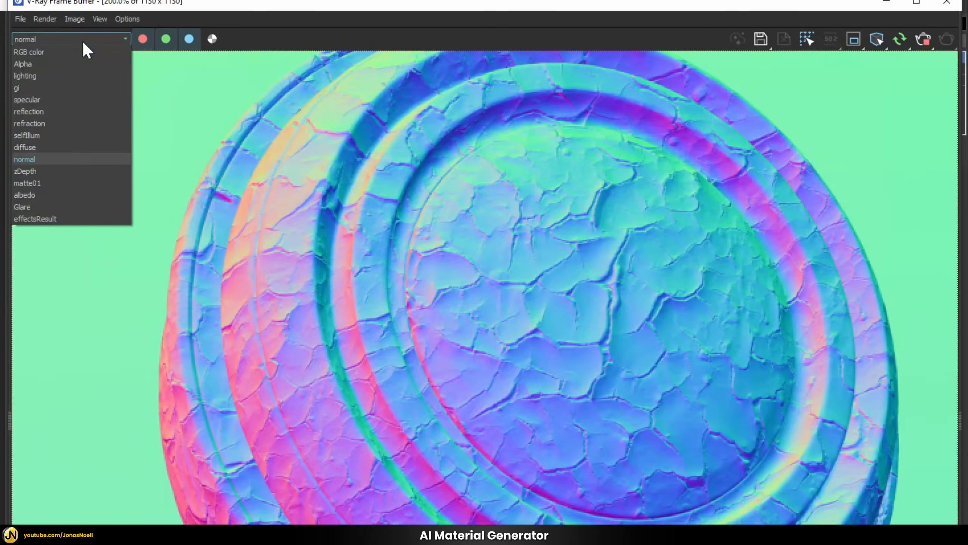
click(34, 98)
scroll(40, 40, down, 1)
click(40, 39)
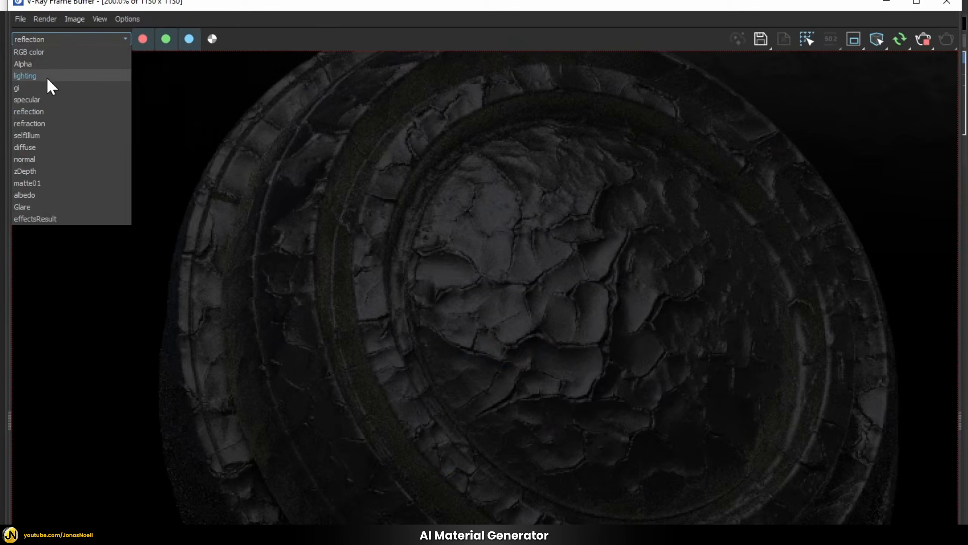
click(70, 145)
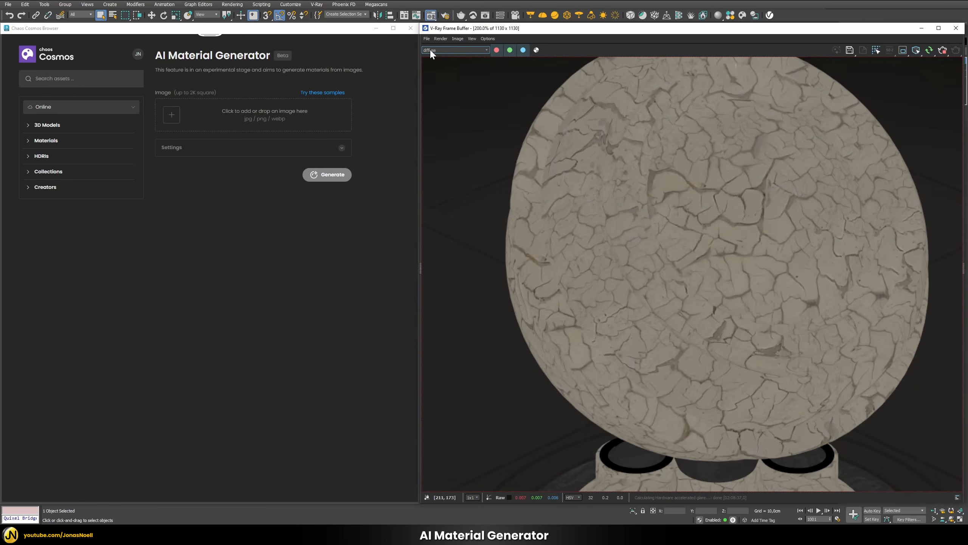
click(55, 39)
click(436, 57)
scroll(731, 258, down, 2)
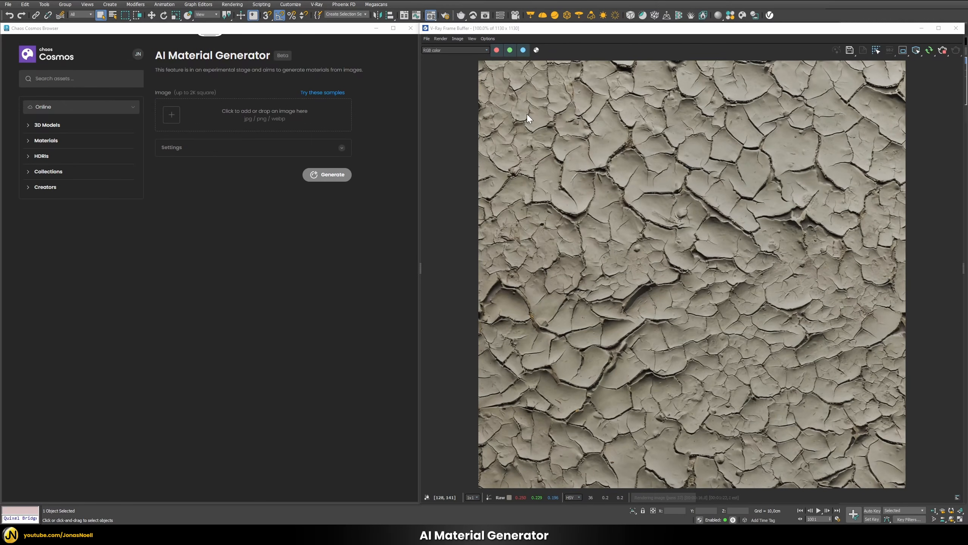
Examine the diffuse render element of the flat cracked-earth render and return to RGB color
click(447, 50)
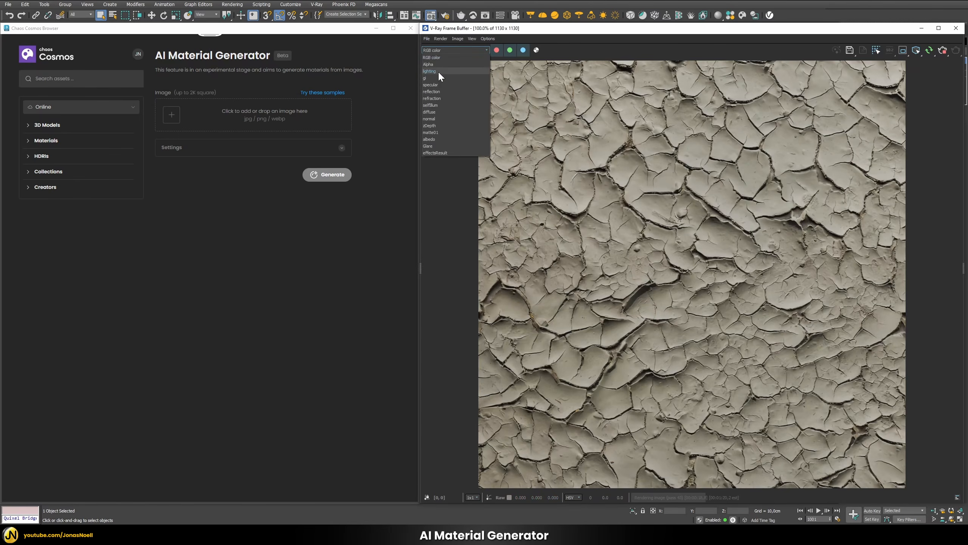
click(439, 113)
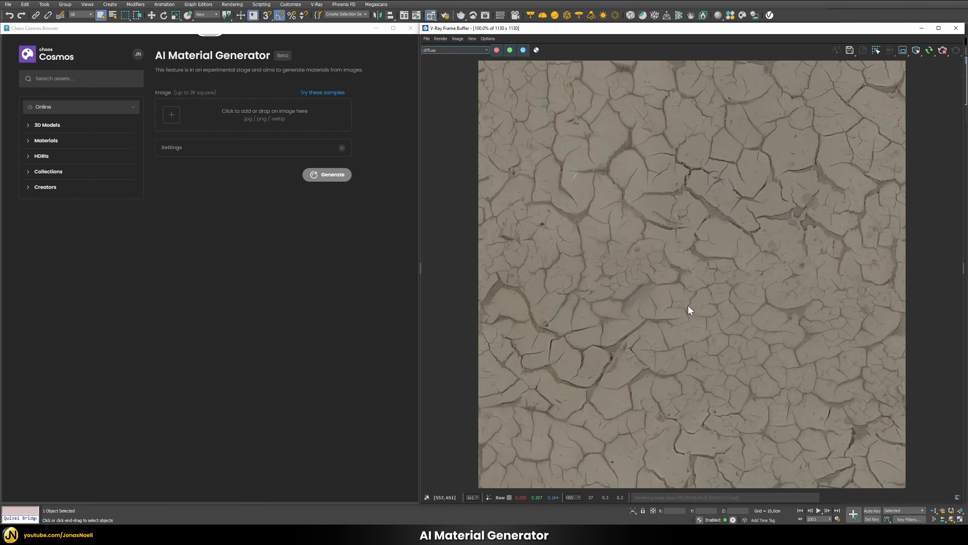
click(448, 50)
click(439, 57)
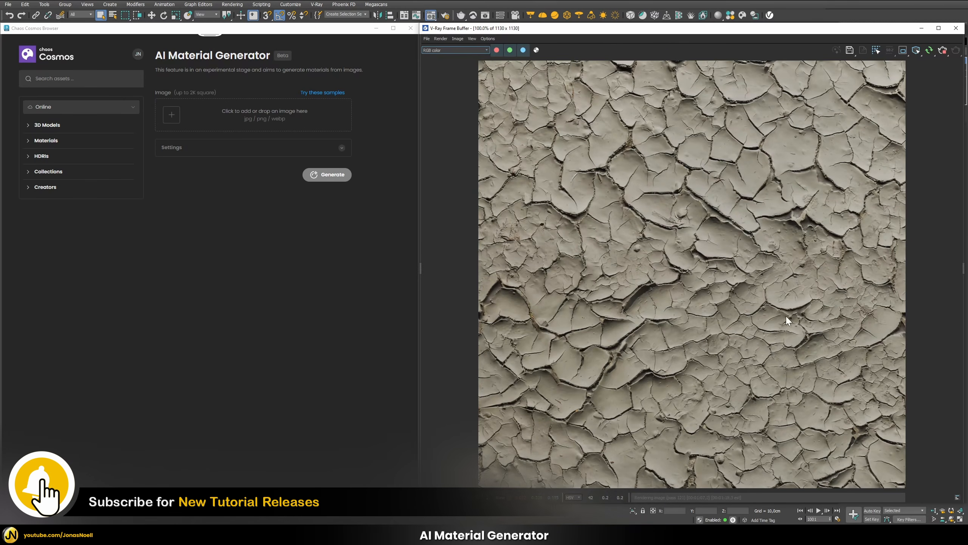
Load crackedEarth.jpg into the AI Material Generator and generate a material from it
click(186, 113)
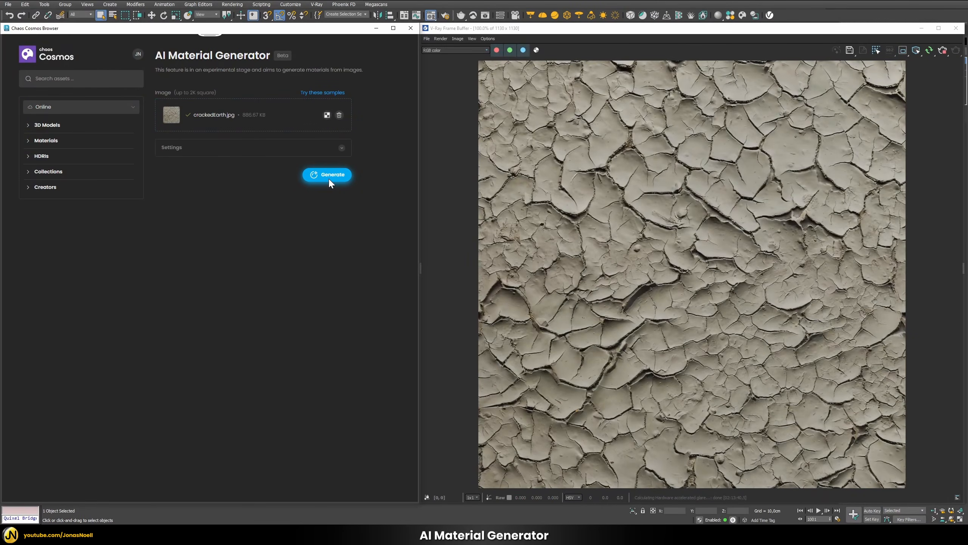
click(328, 177)
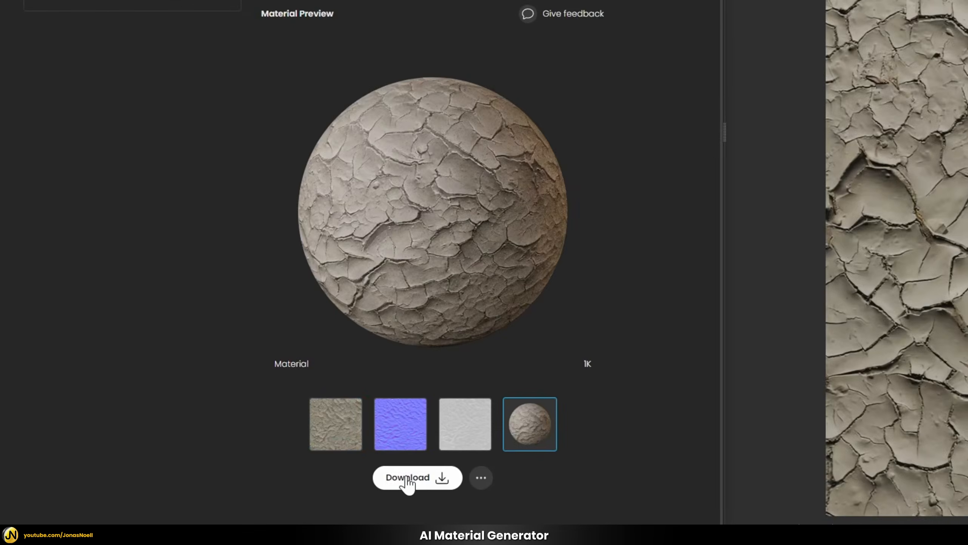
Download the generated material under the name CrackedEarth and import it into the scene
click(240, 466)
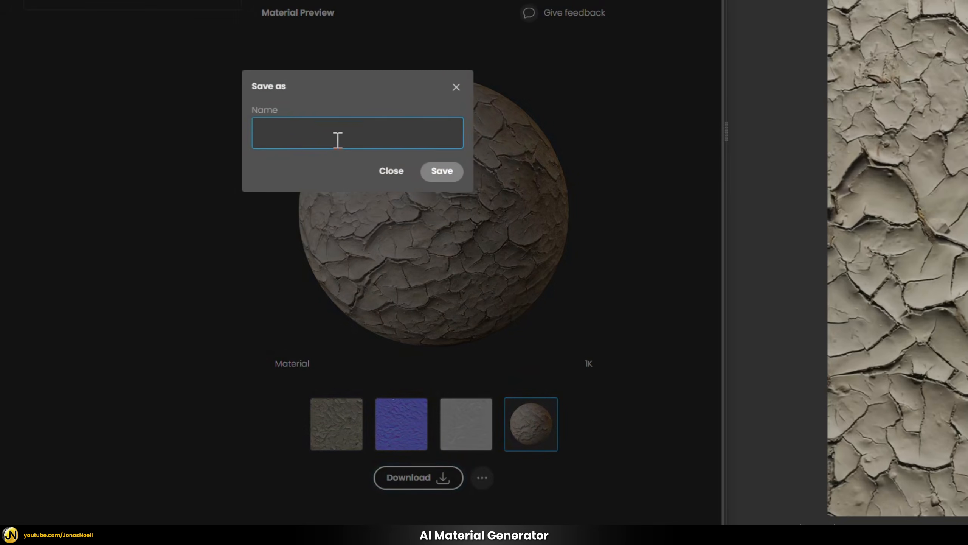
text(CrackedEarth)
click(431, 169)
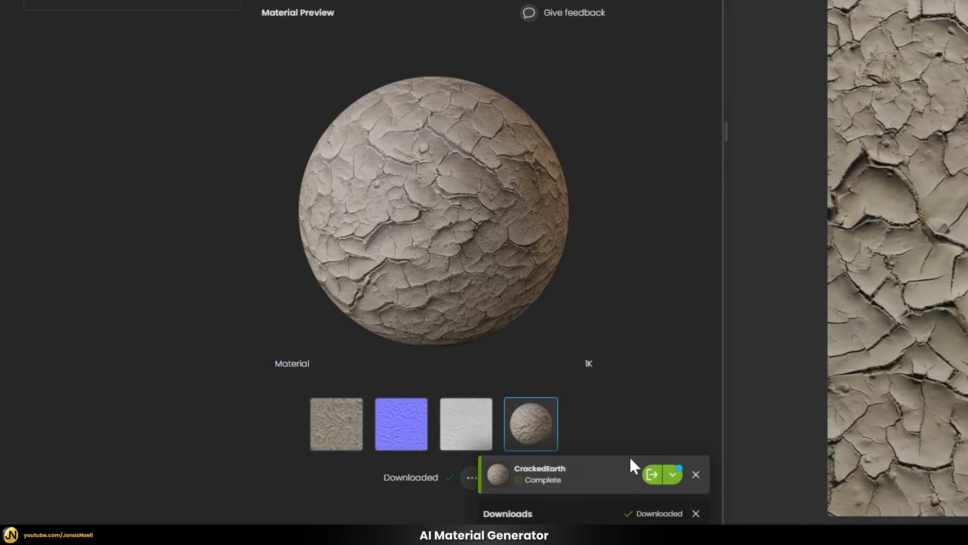
click(653, 474)
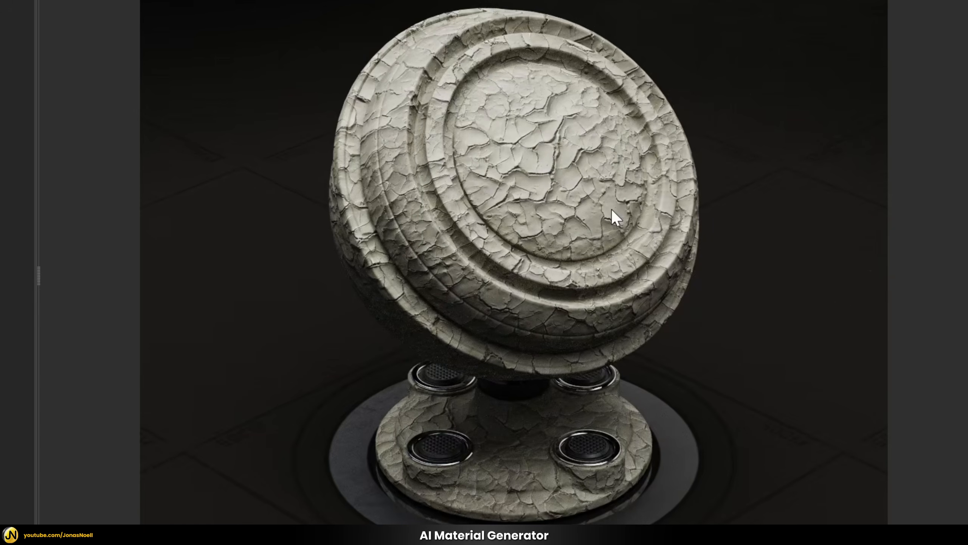
Examine the normal, diffuse, specular and reflection render elements of the shader ball with the generated material, and return to RGB color
click(357, 18)
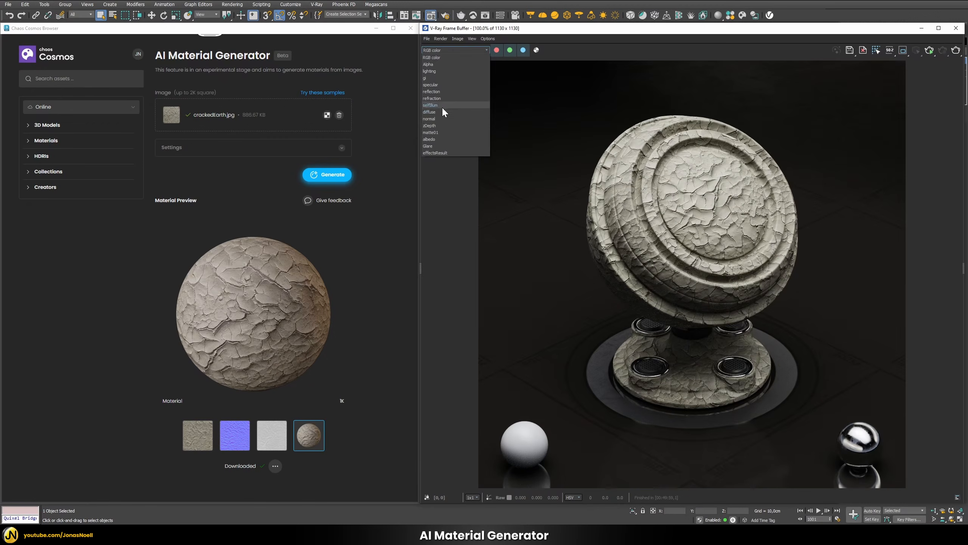
click(430, 119)
scroll(695, 215, up, 2)
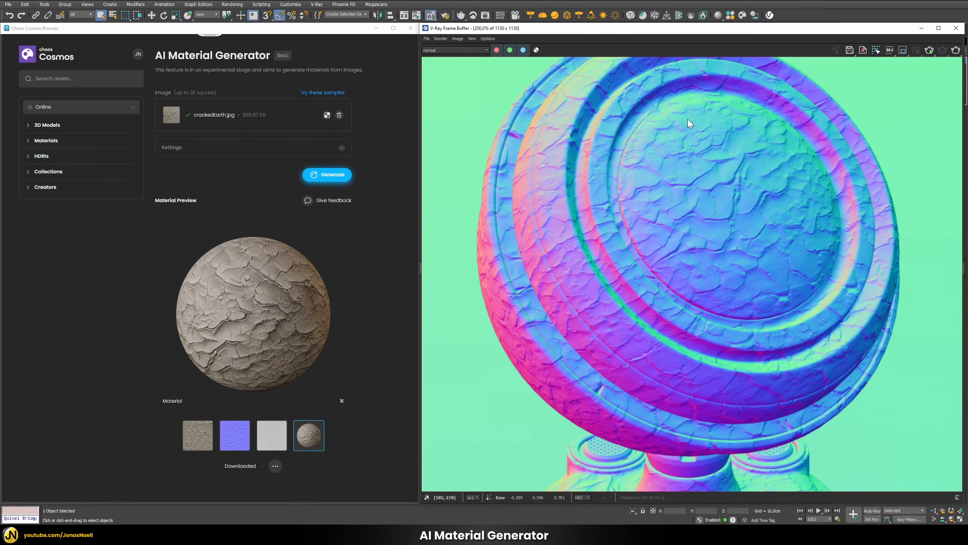
click(454, 50)
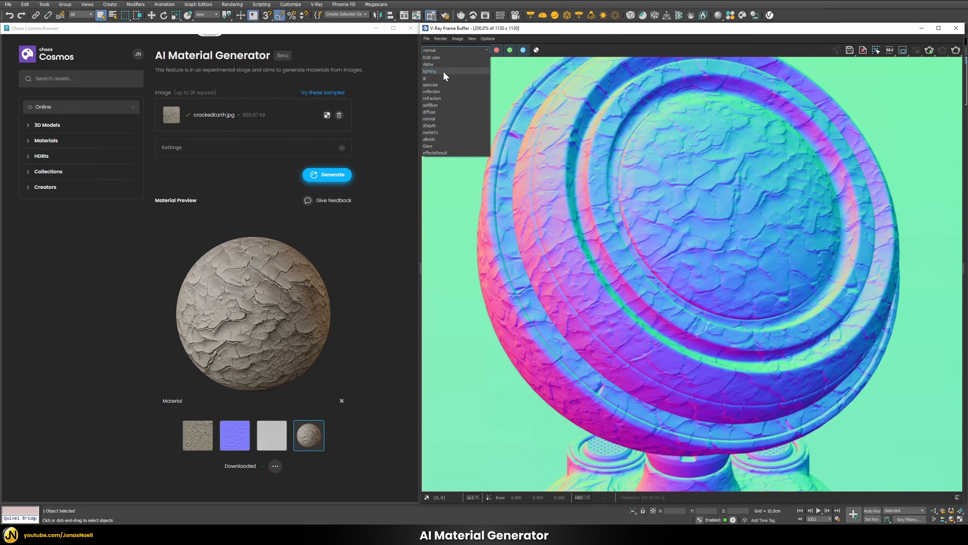
click(437, 112)
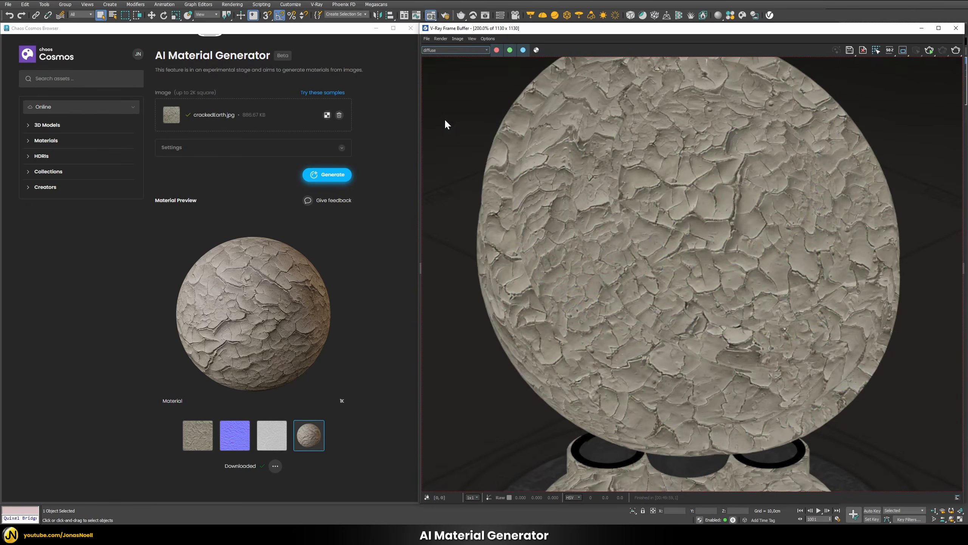
click(457, 49)
click(439, 85)
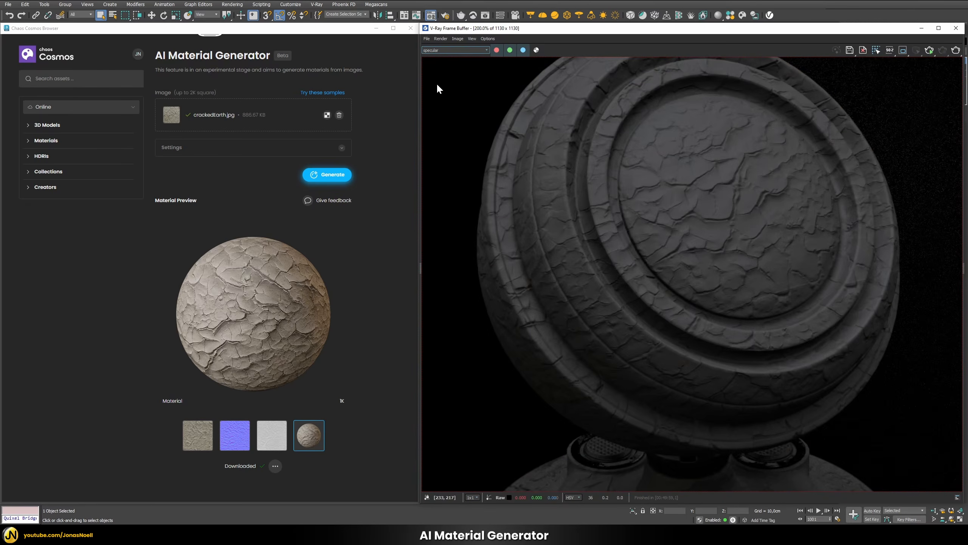
click(427, 49)
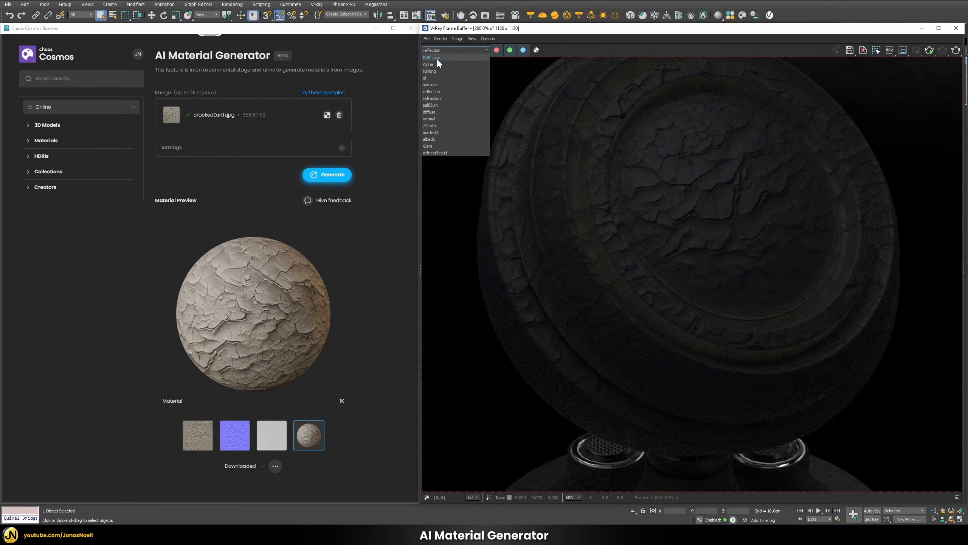
click(437, 57)
Set up an A/B comparison in the render history, with the 1m 24,5s shader ball render as A and the 1m 12,3s render as B
click(421, 268)
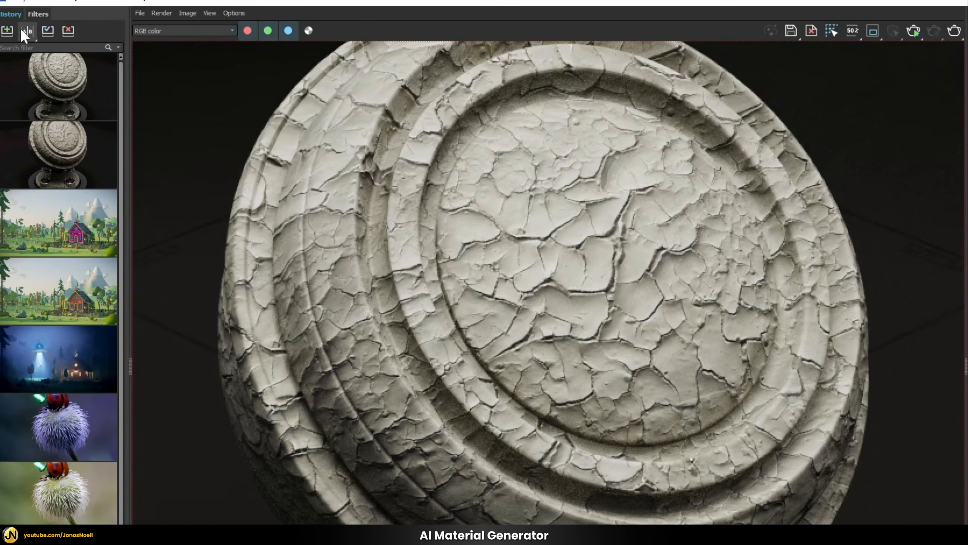
click(25, 31)
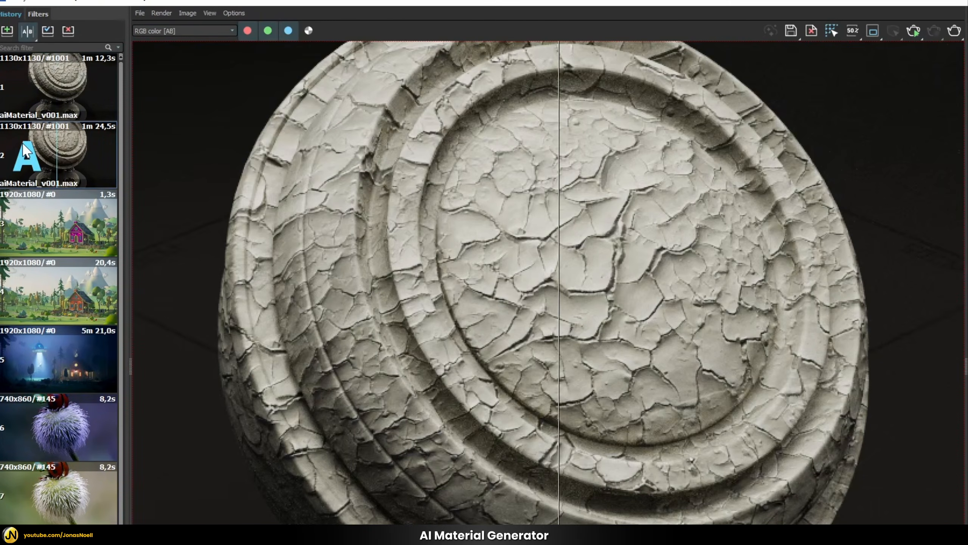
click(24, 156)
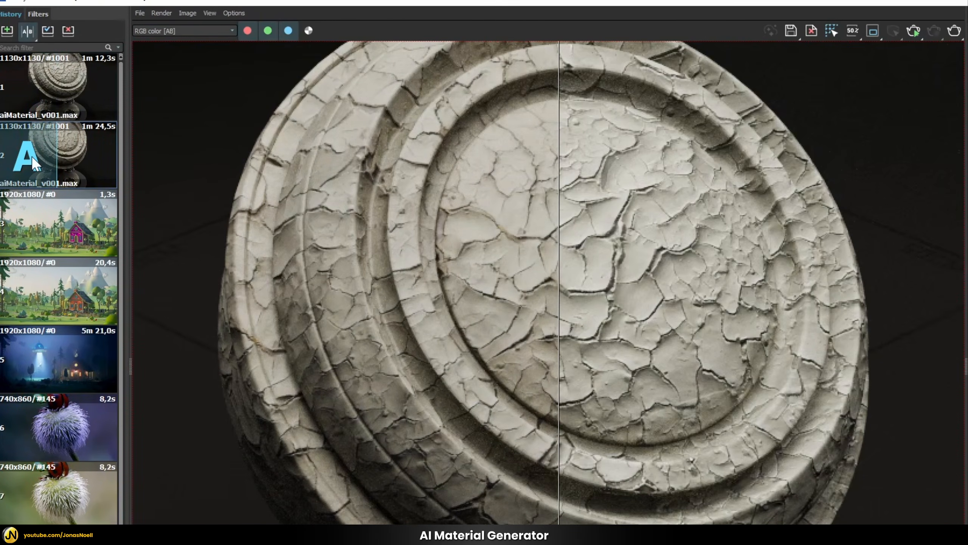
mouse_move(88, 92)
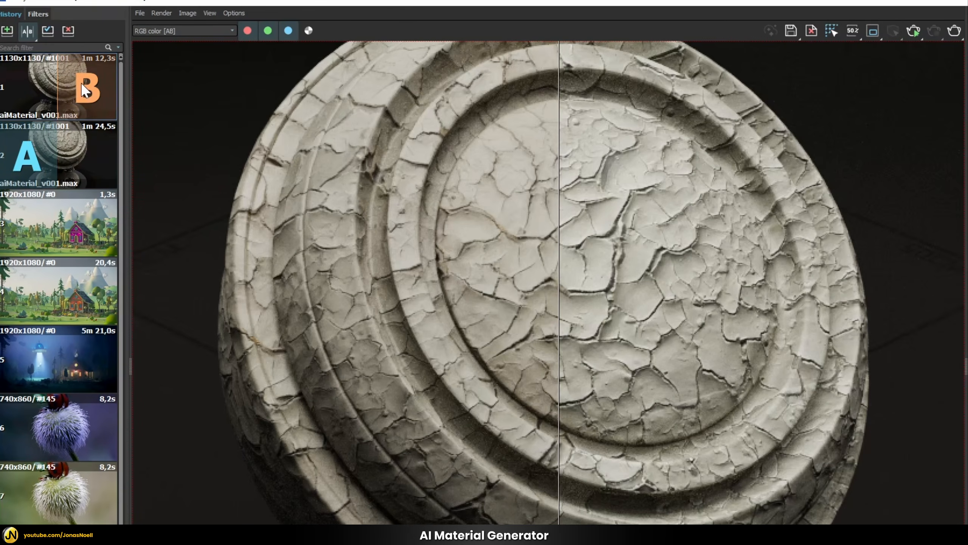
click(130, 365)
drag(559, 322, 550, 272)
Compare the diffuse render element of the two shader ball renders across the full width of the image
click(164, 31)
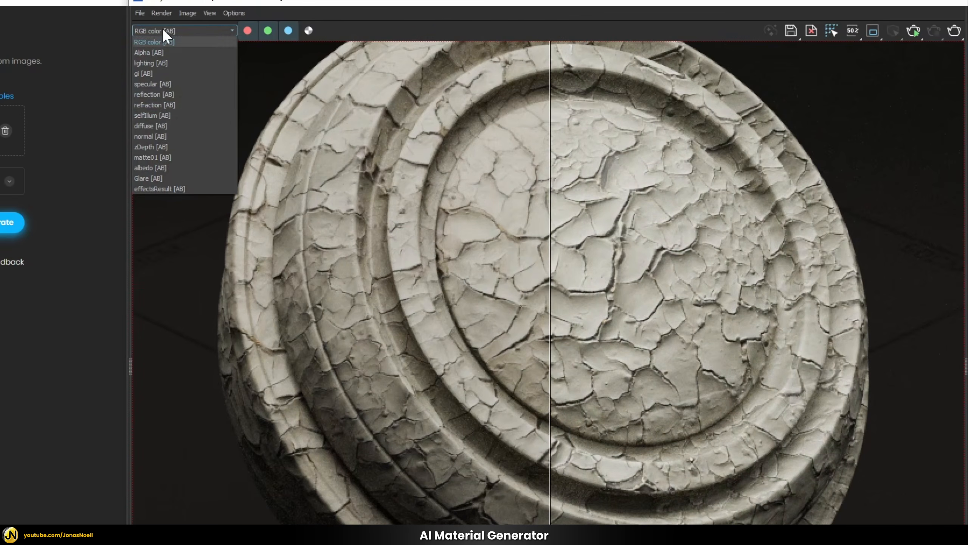
click(166, 124)
drag(545, 326, 531, 259)
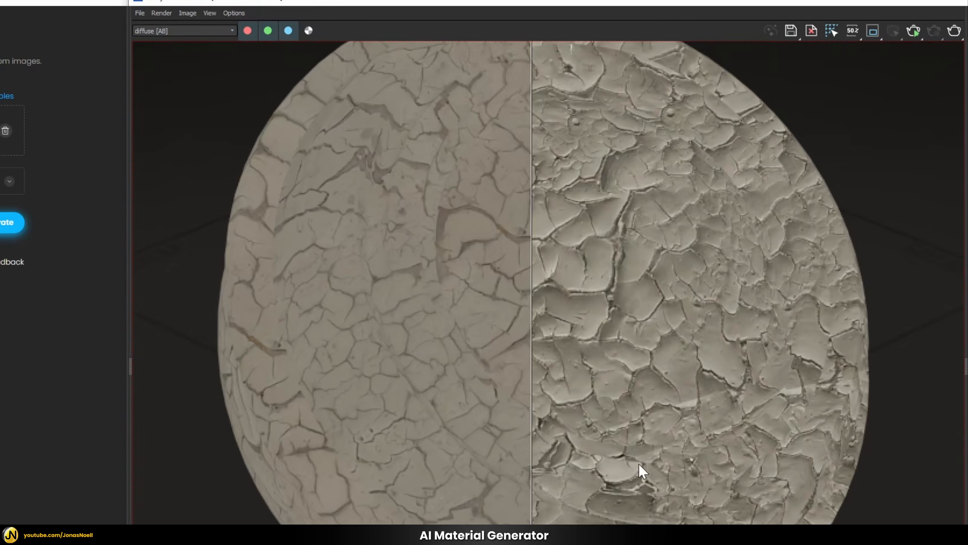
drag(530, 434, 885, 419)
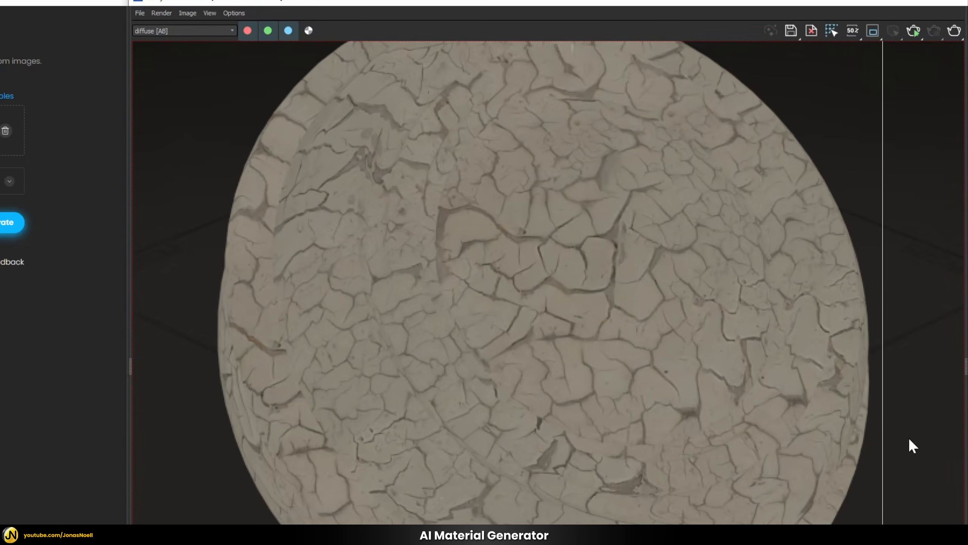
drag(880, 446, 546, 347)
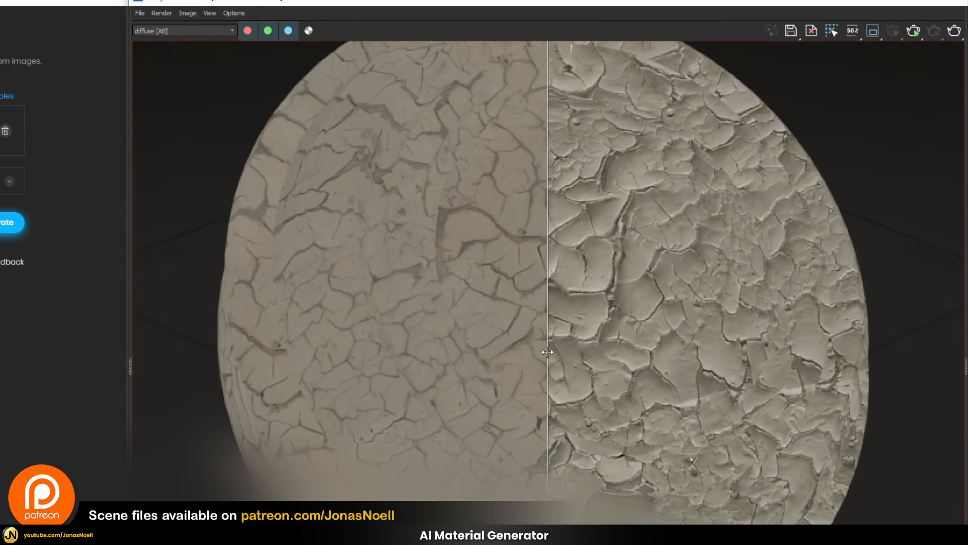
Compare the normal render element of the two shader ball renders and return to RGB color
click(169, 31)
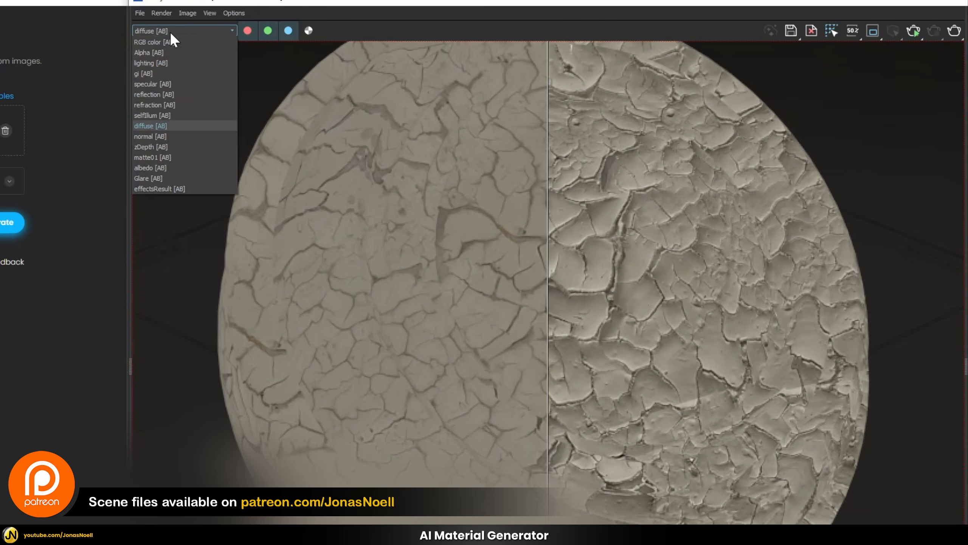
click(163, 138)
drag(549, 331, 380, 313)
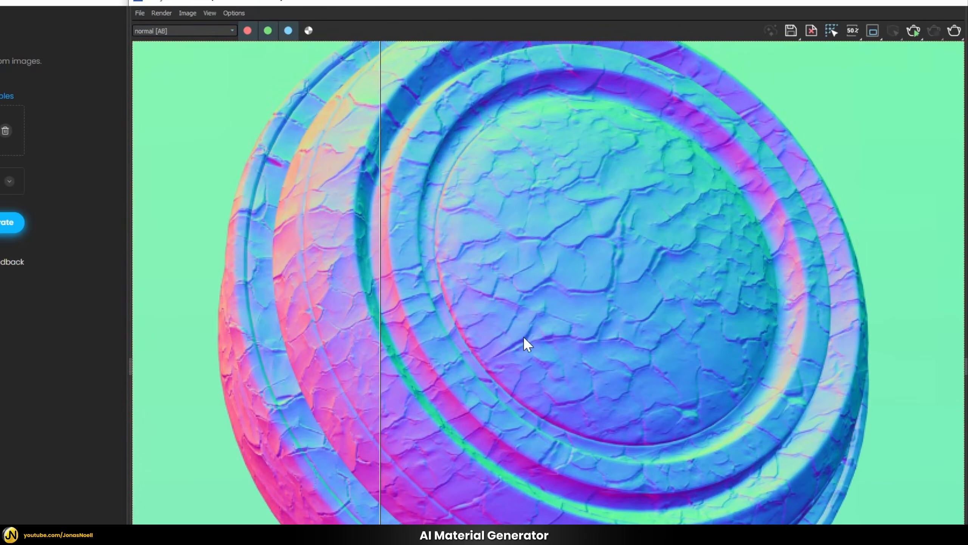
drag(389, 346, 964, 298)
click(142, 33)
click(149, 37)
drag(898, 362, 904, 303)
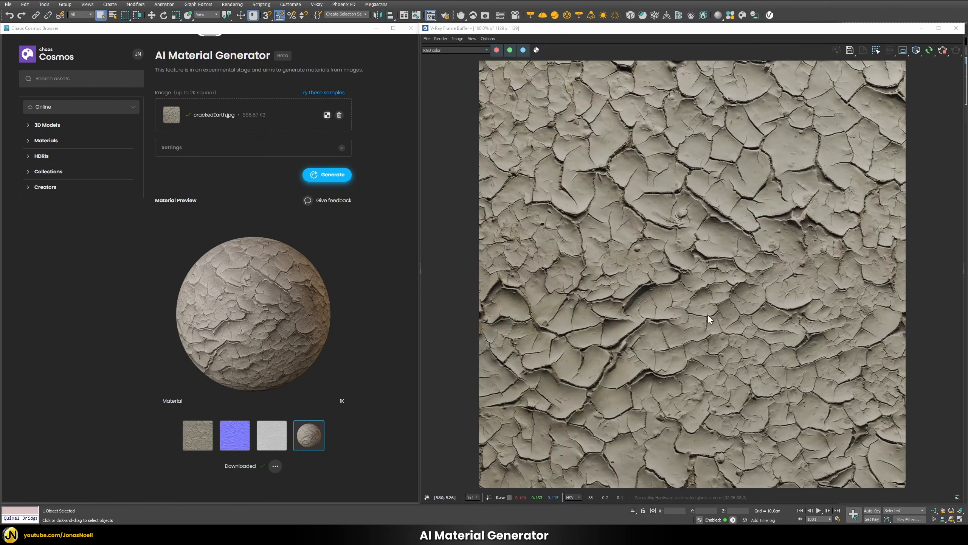
Examine the diffuse render element of the flat cracked-earth render and return to RGB color
click(435, 112)
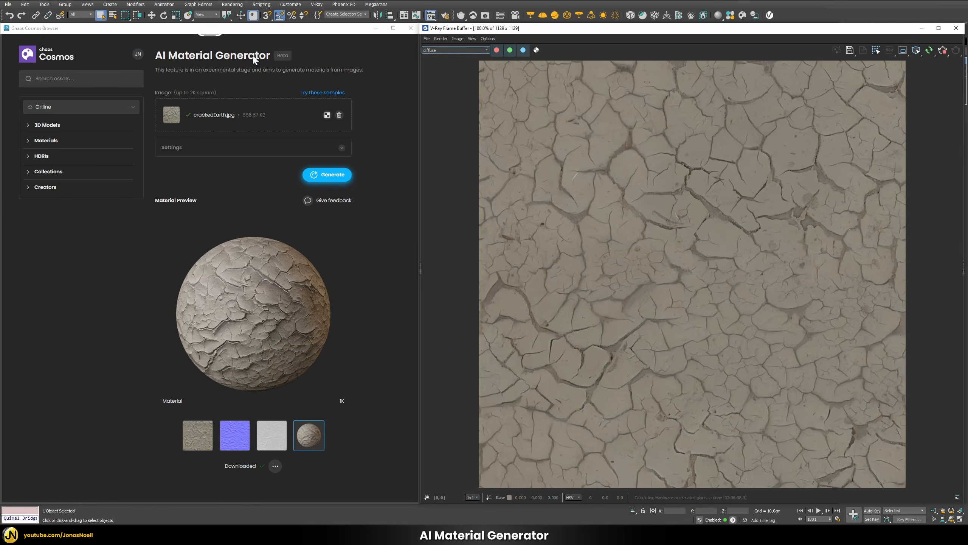
click(442, 50)
click(441, 57)
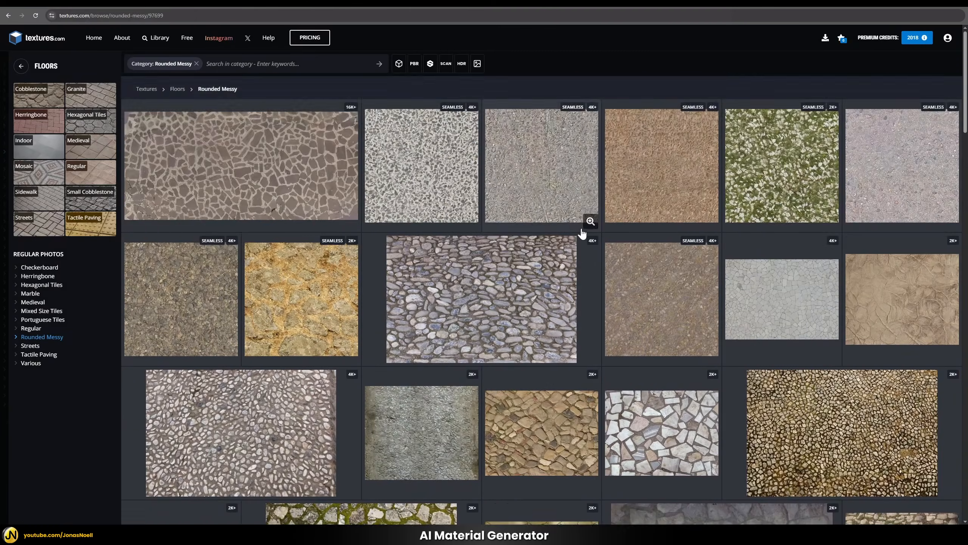
Browse the Rounded Messy floor photos on textures.com for possible source images
scroll(563, 216, down, 5)
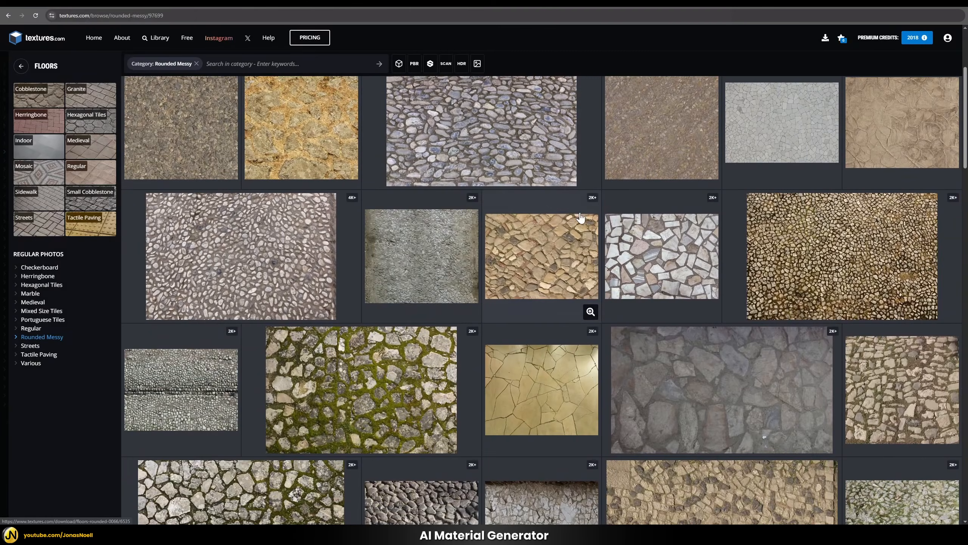
scroll(563, 216, down, 8)
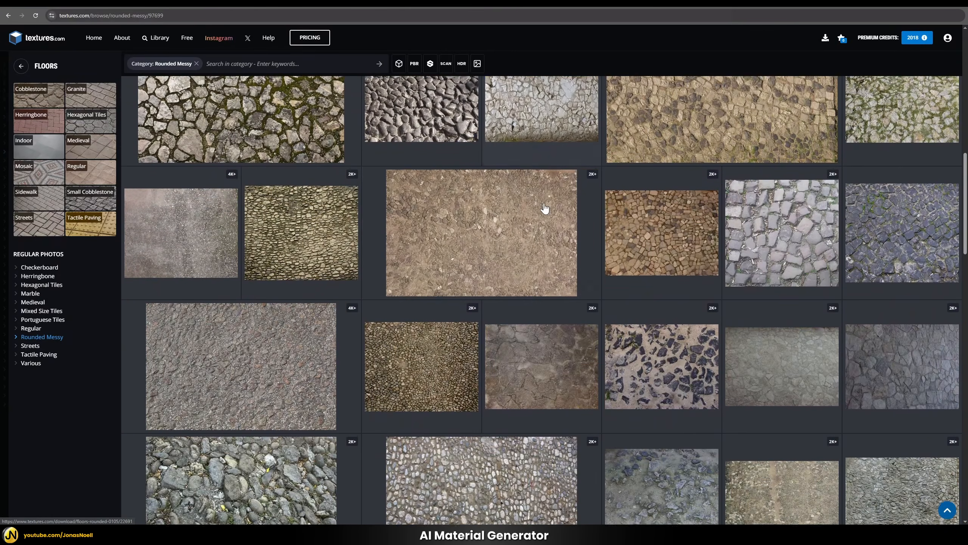
scroll(527, 232, down, 2)
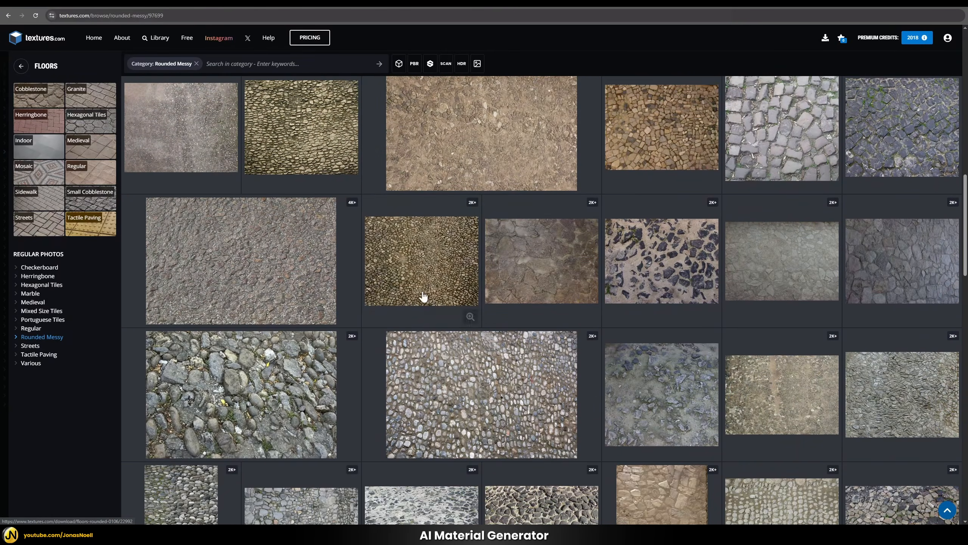
scroll(260, 241, down, 2)
scroll(325, 212, down, 2)
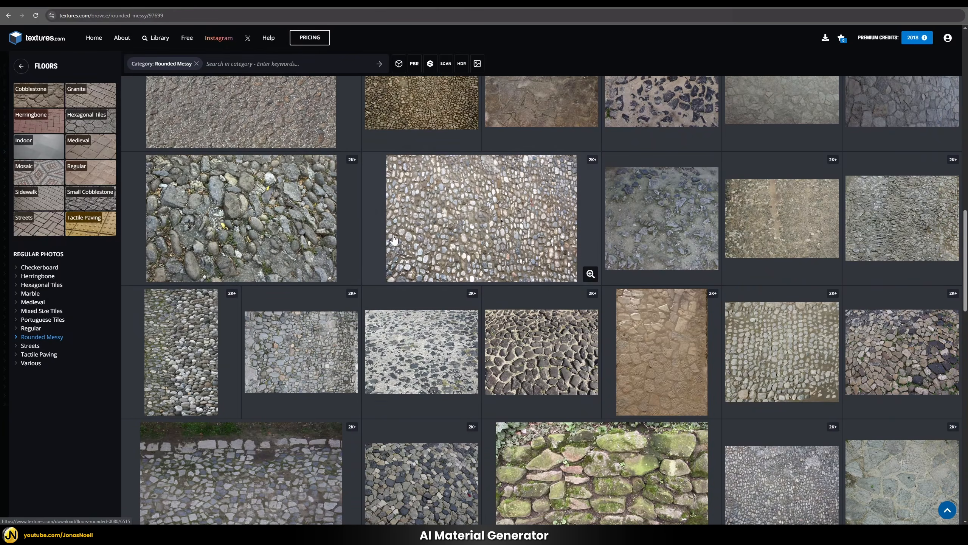
scroll(366, 252, down, 4)
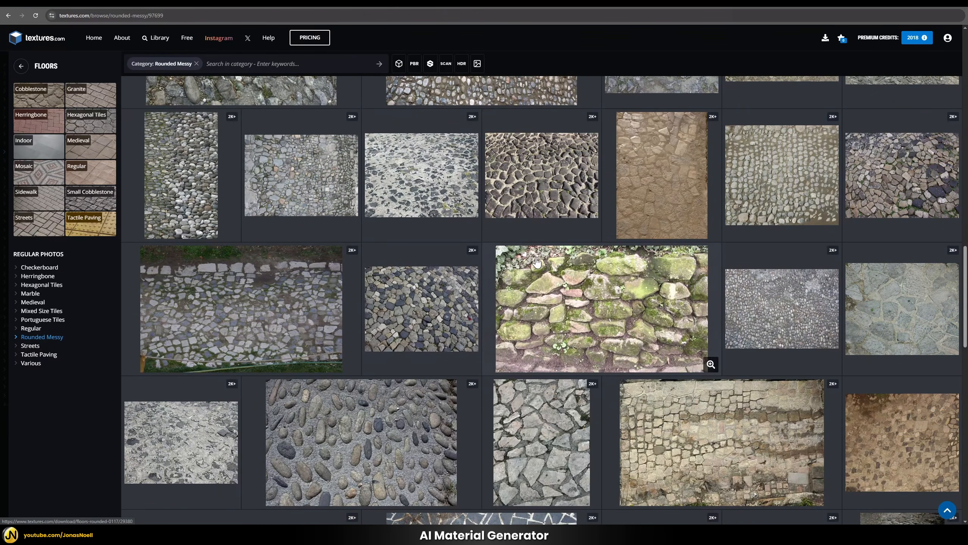
scroll(537, 262, down, 2)
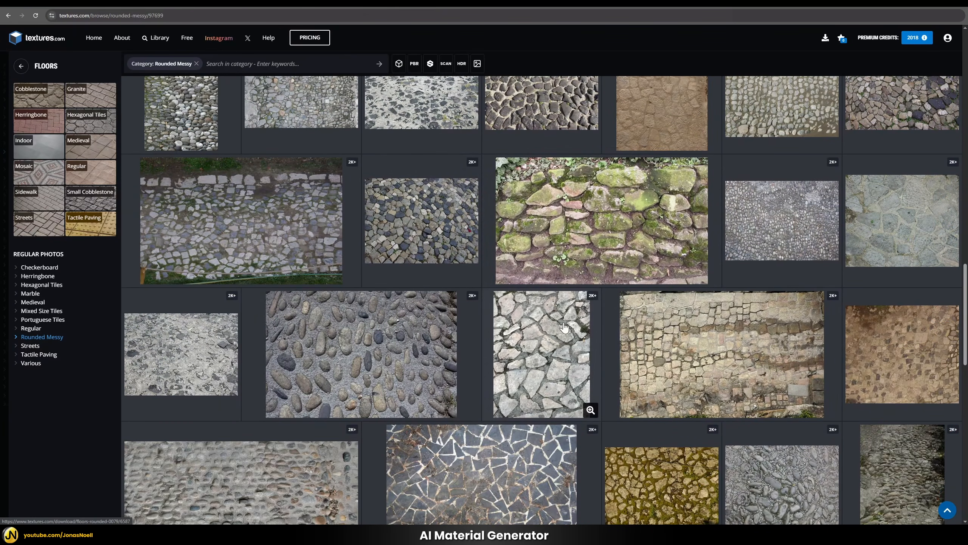
scroll(477, 253, down, 3)
scroll(652, 252, down, 1)
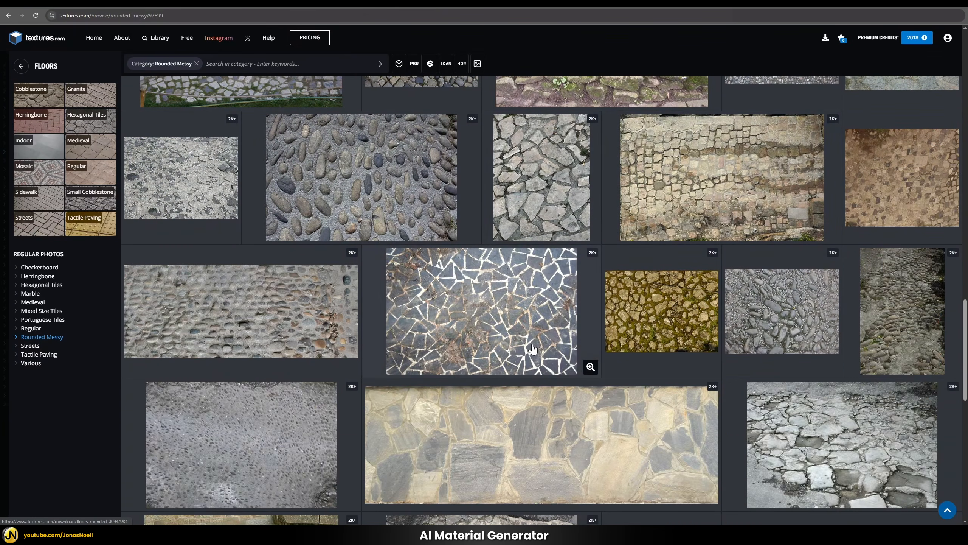
scroll(533, 348, down, 4)
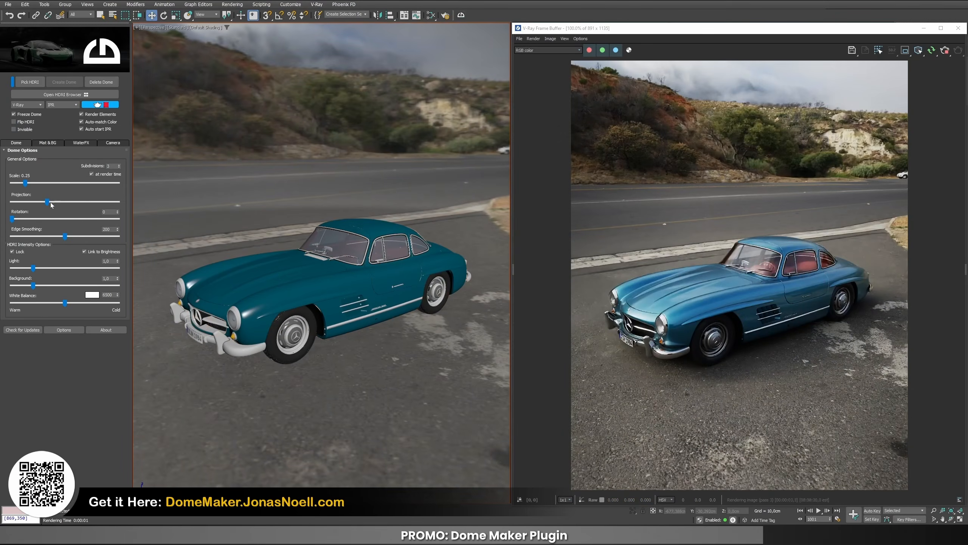
drag(38, 218, 53, 226)
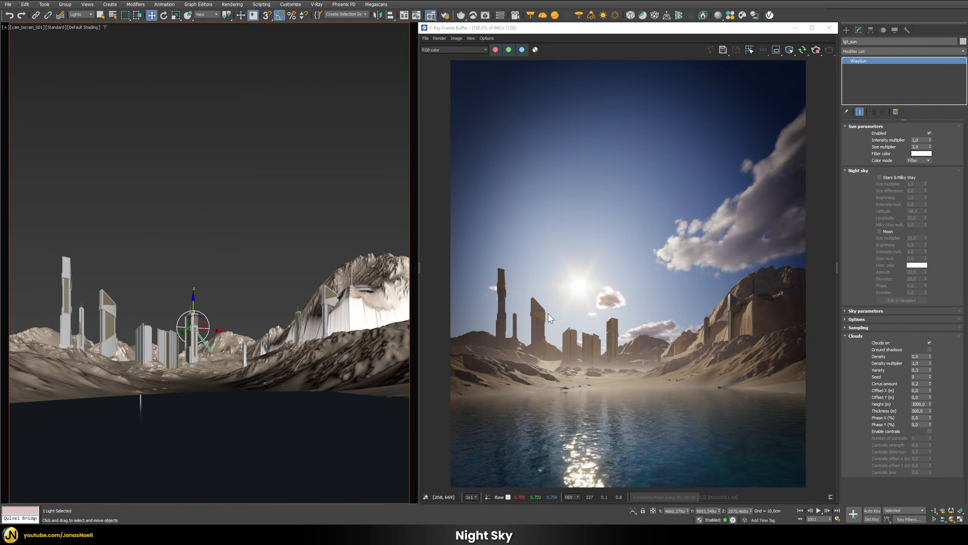
Enable Stars & Milky Way for the V-Ray sun and move the sun down below the horizon
mouse_move(195, 299)
mouse_down()
mouse_move(194, 270)
mouse_move(194, 311)
mouse_up()
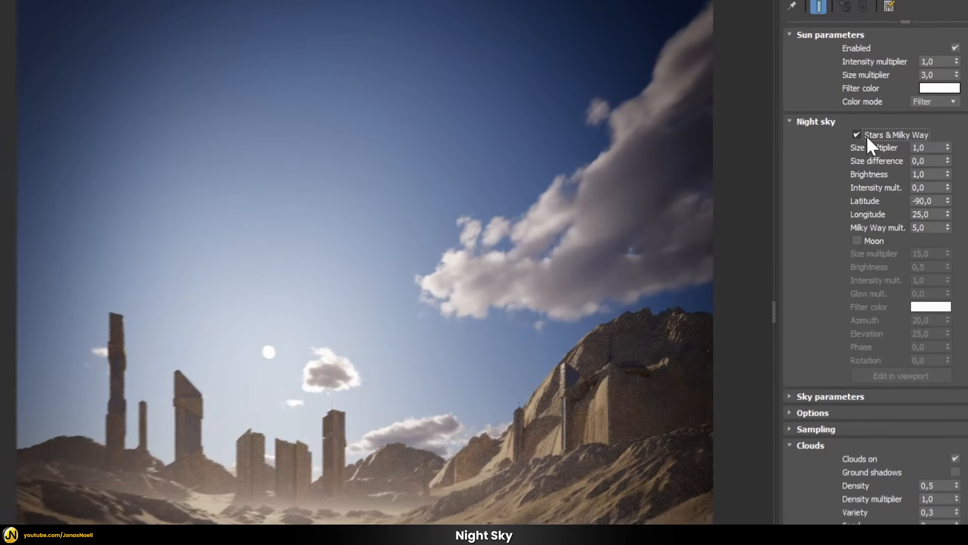
click(884, 178)
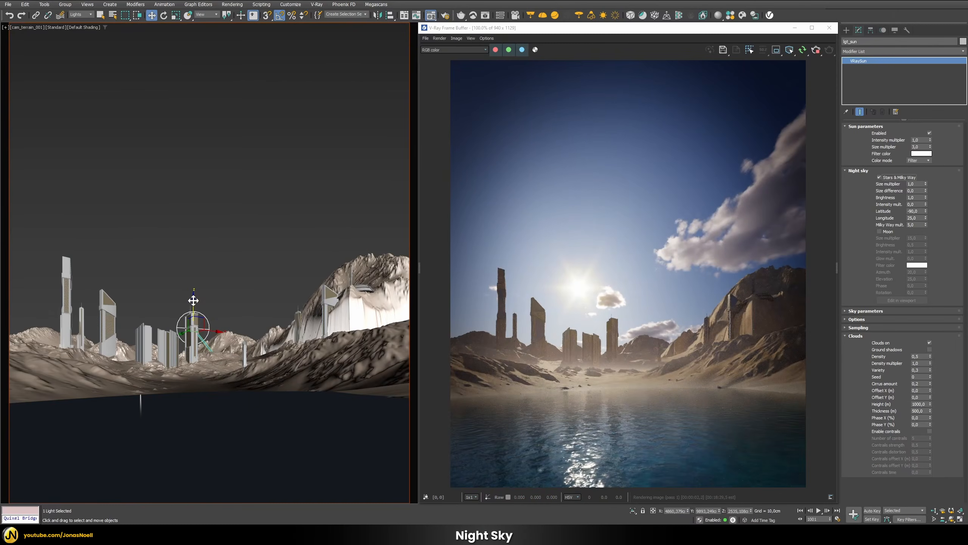
drag(193, 300, 190, 373)
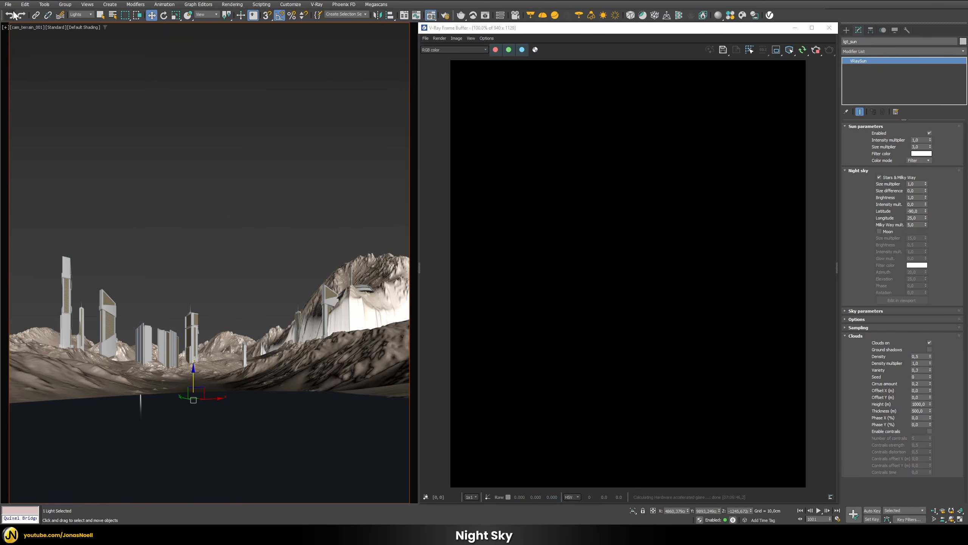
Select the cam_terrain_001 camera and set its exposure target to 1 EV
click(21, 27)
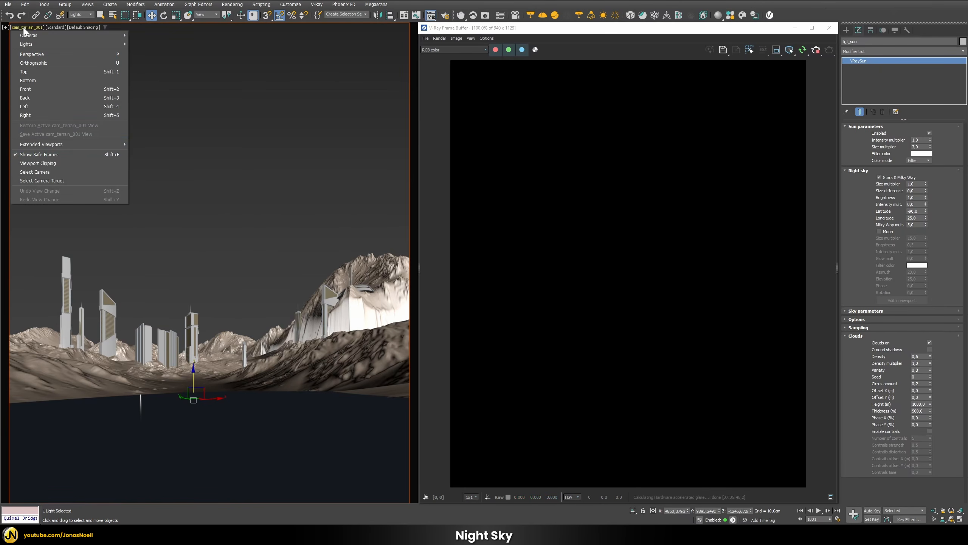
click(31, 173)
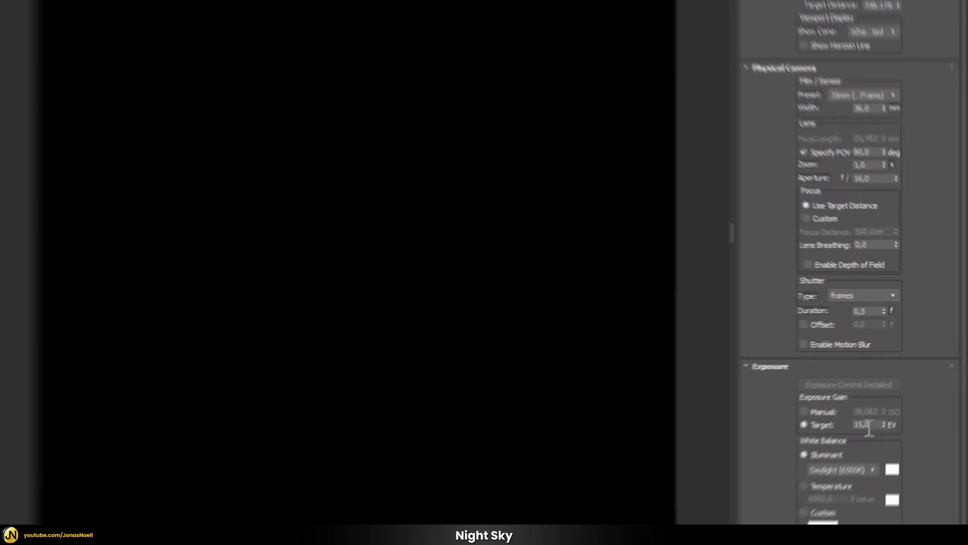
double_click(913, 374)
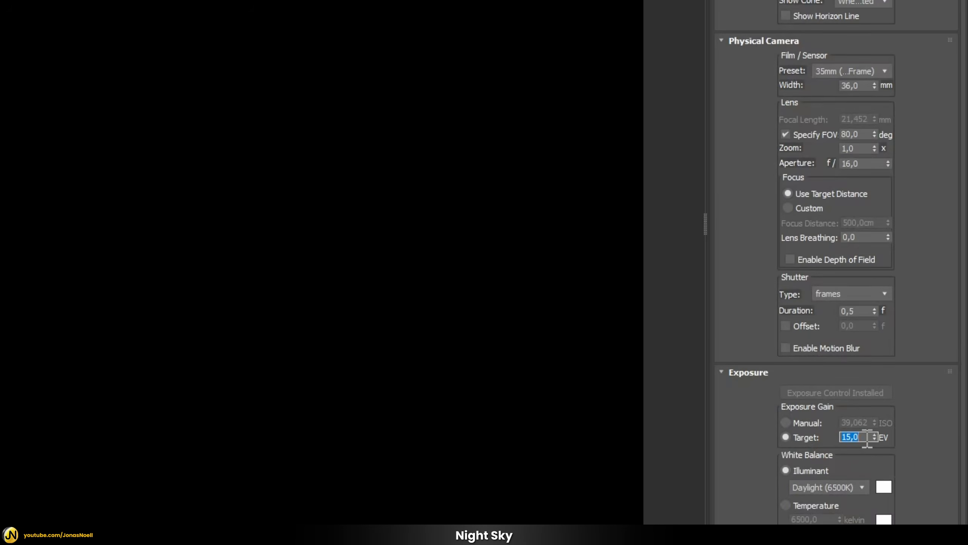
text(1)
key(Return)
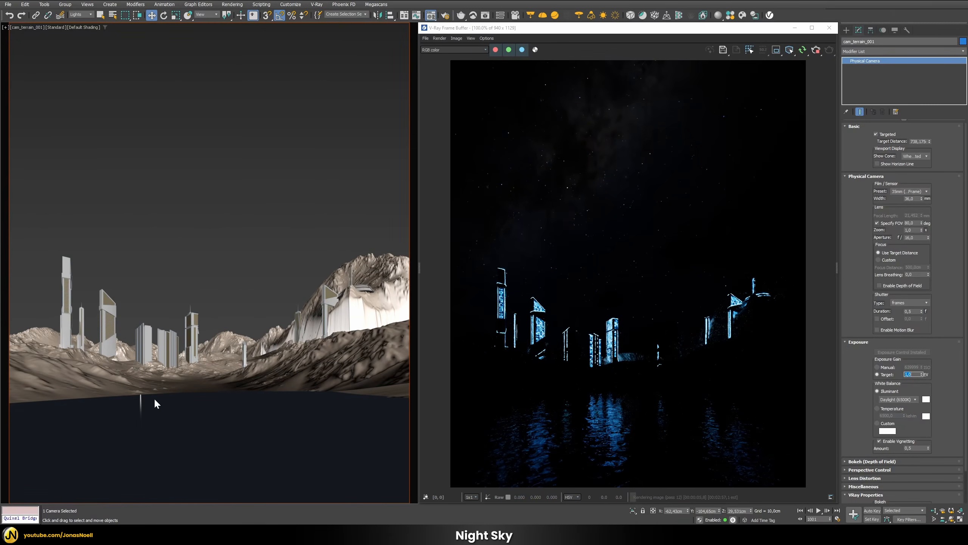
Reposition the sun slightly below the horizon for a faint blue glow and examine the stars in the render
click(186, 396)
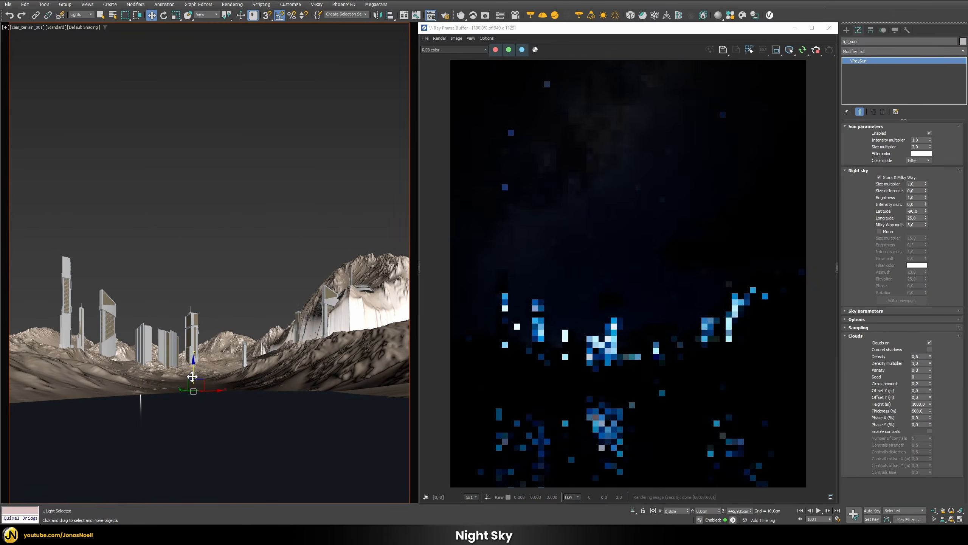
drag(192, 377, 191, 379)
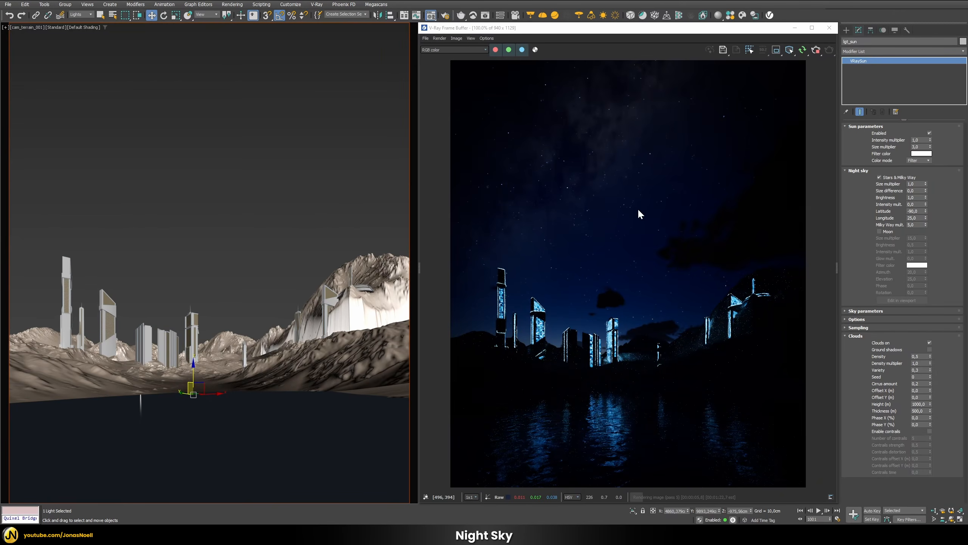
scroll(644, 211, up, 2)
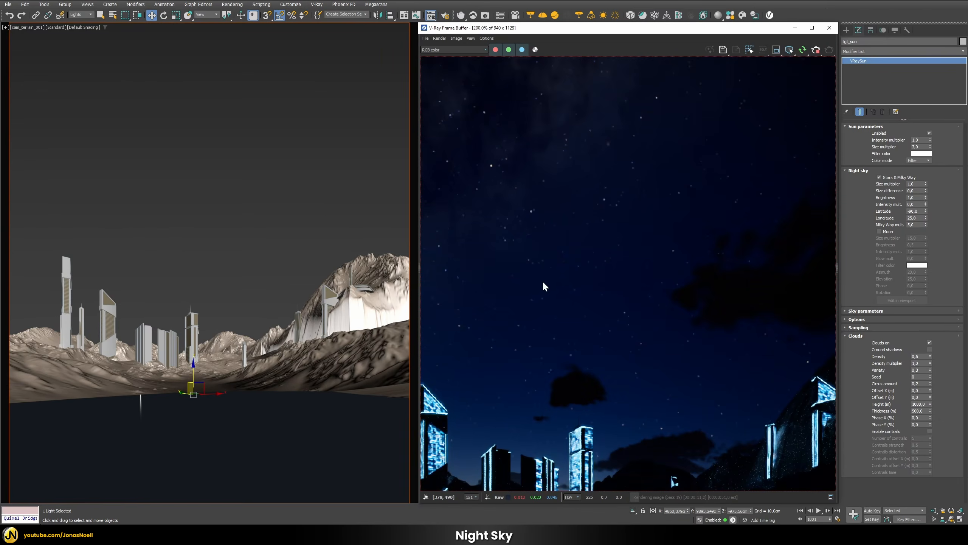
middle_drag(543, 286, 629, 336)
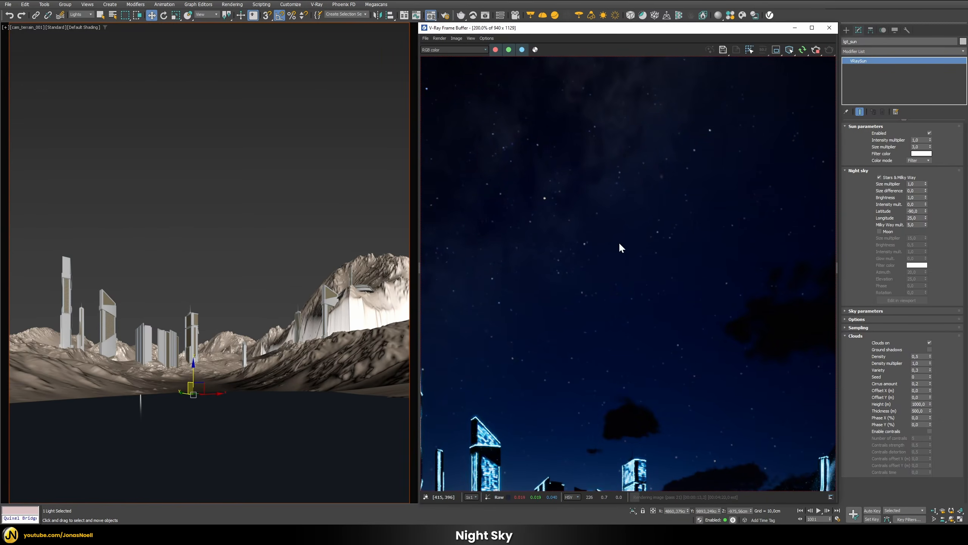
Set the intensity multiplier of Stars & Milky Way to 1,0 and inspect the rendered stars up close
scroll(619, 244, down, 1)
scroll(745, 176, up, 2)
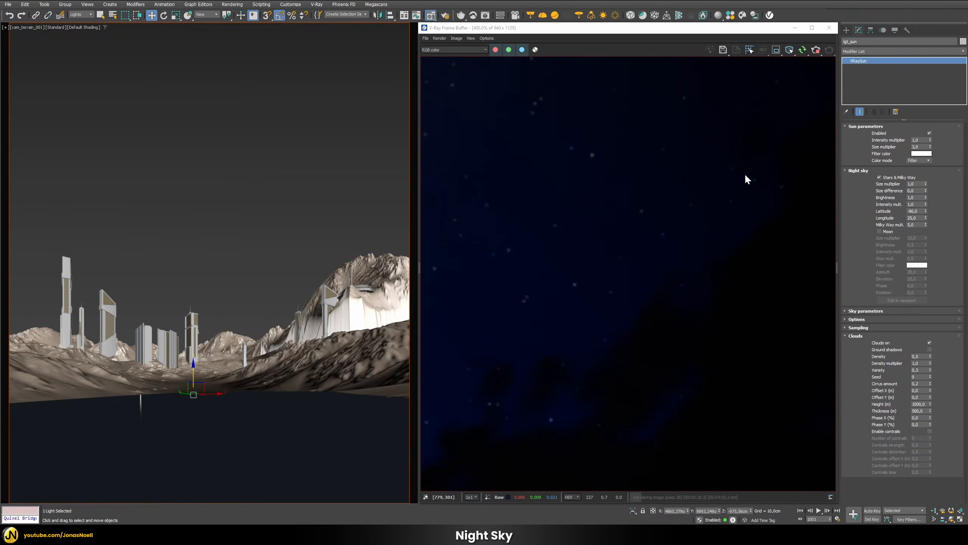
middle_drag(746, 178, 748, 279)
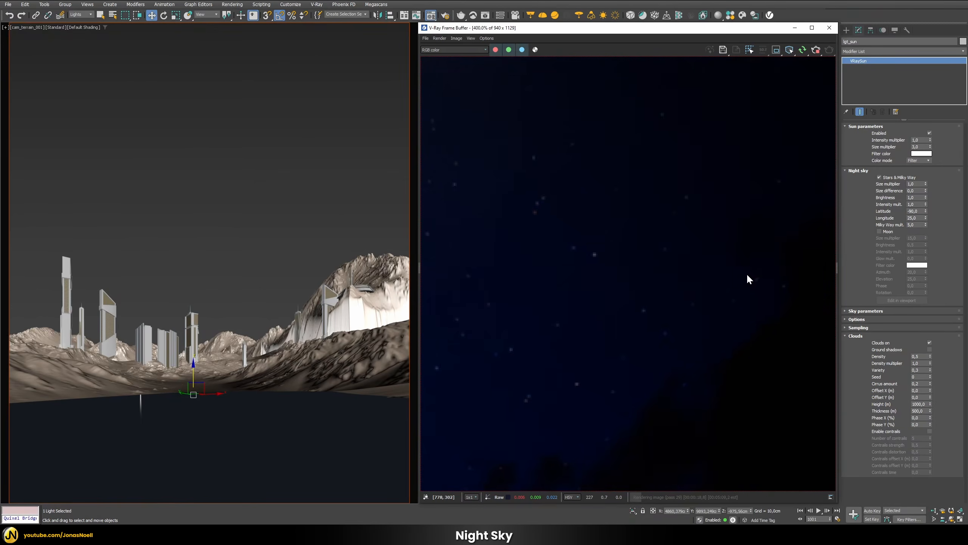
Try a star size multiplier of 3,0 and a size difference of 1,0, inspecting the rendered stars up close
double_click(916, 184)
text(3)
key(Return)
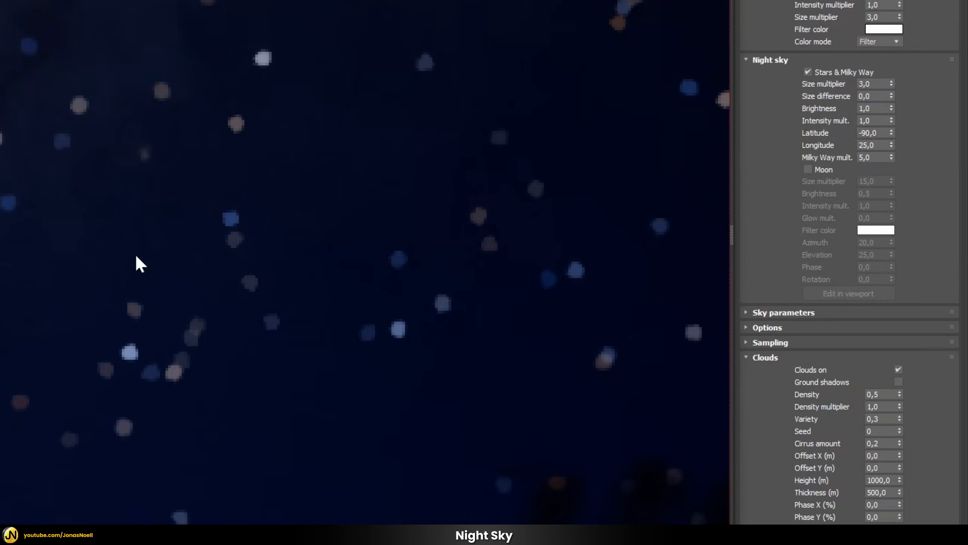
middle_drag(201, 395, 432, 175)
scroll(443, 149, down, 5)
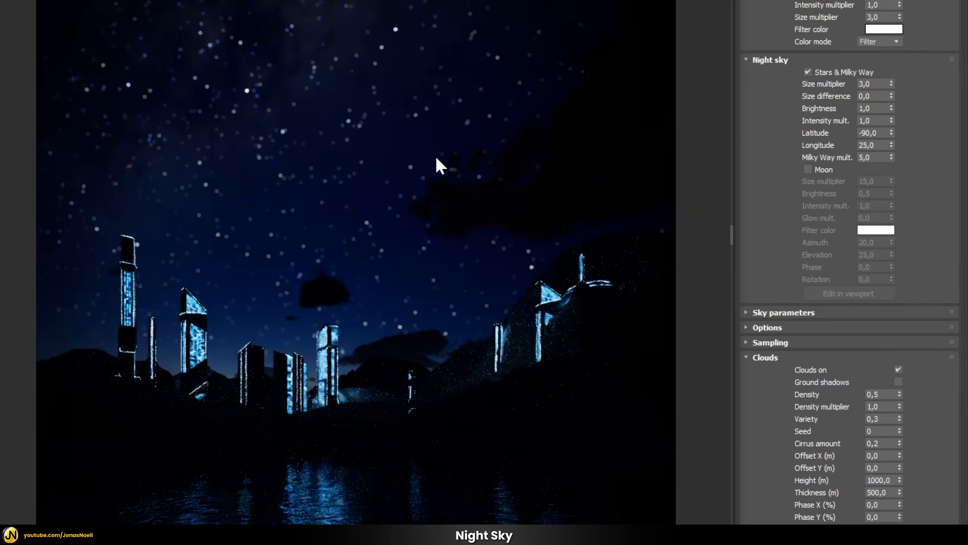
scroll(353, 133, up, 5)
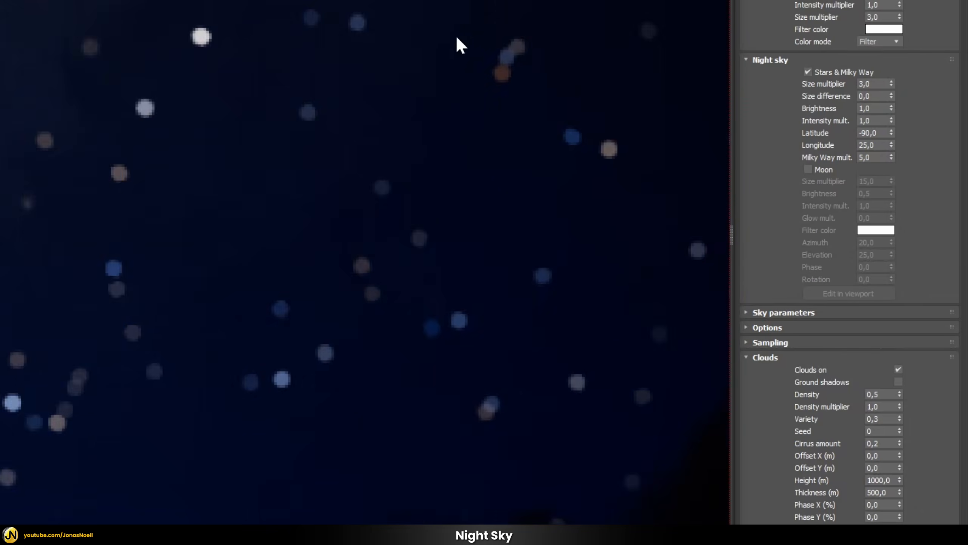
middle_drag(537, 141, 470, 142)
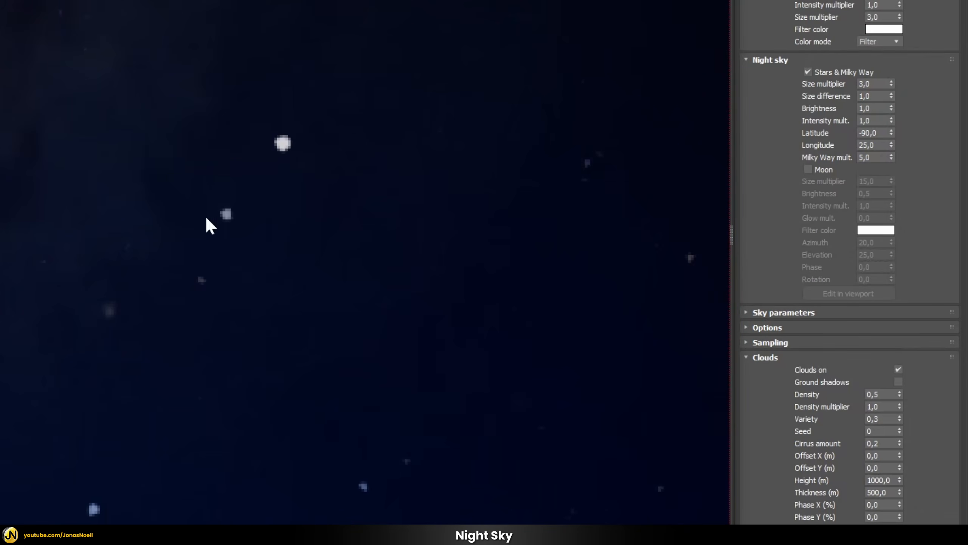
middle_drag(206, 219, 350, 92)
middle_drag(257, 194, 345, 171)
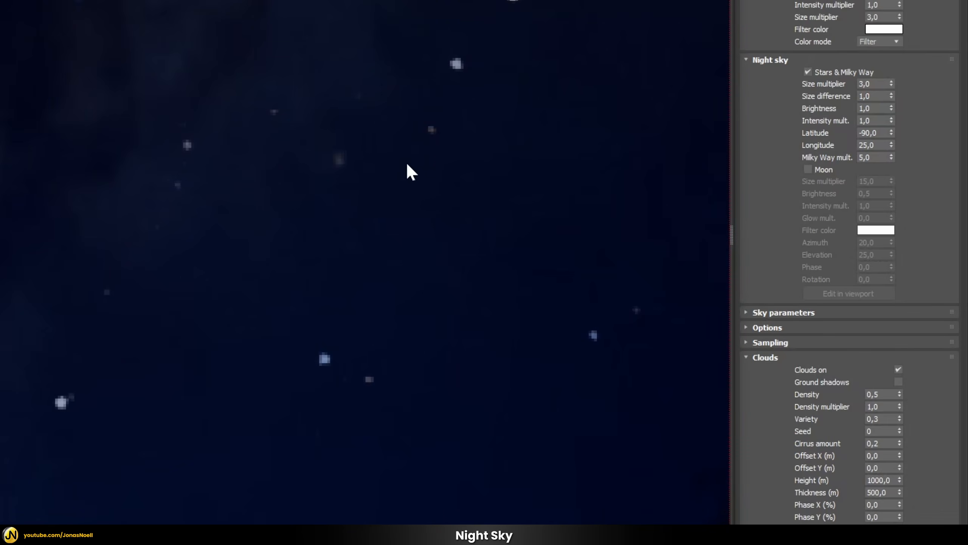
middle_drag(407, 165, 378, 177)
Reset the night sky's star size difference to 0,0 and its size multiplier to 1,0
double_click(877, 99)
text(0)
double_click(876, 84)
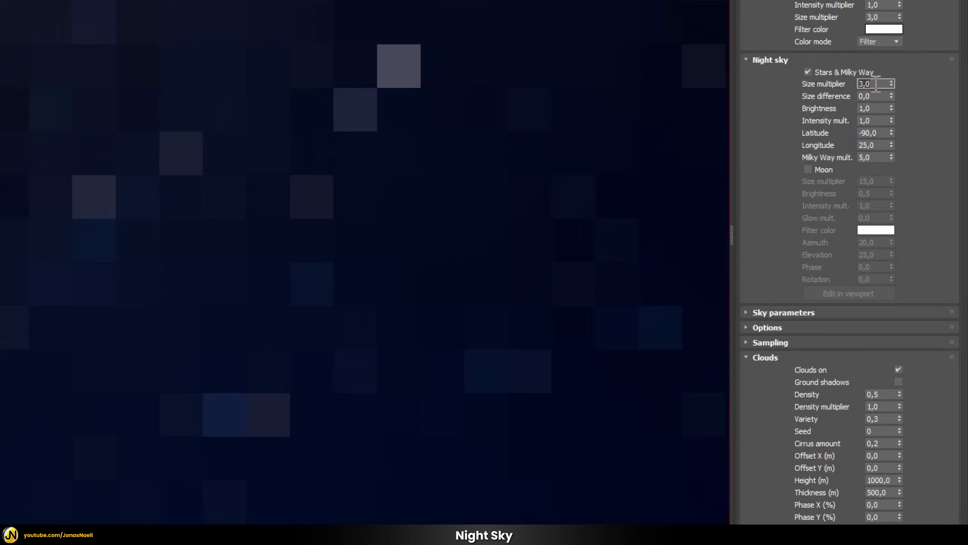
text(1)
key(Return)
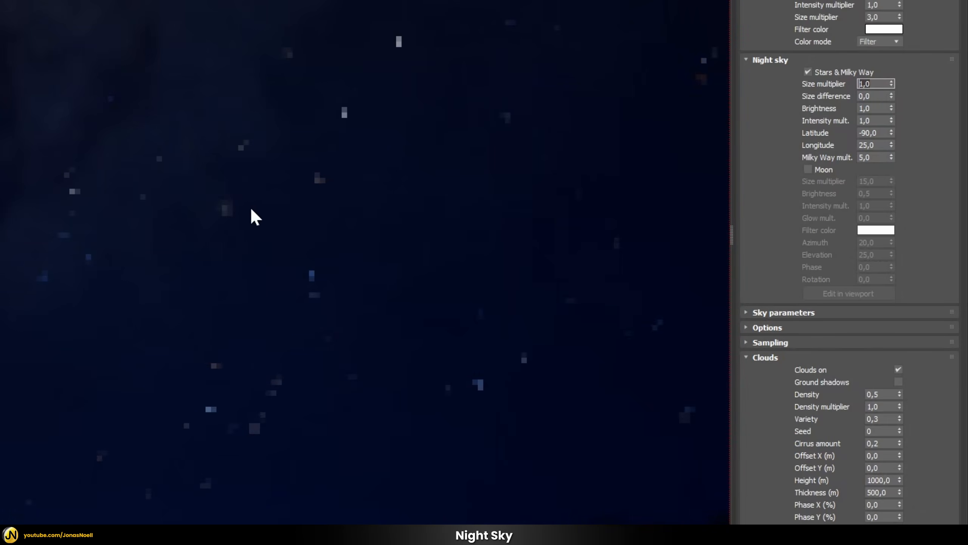
Examine the size and brightness of individual stars across the rendered night sky, up close and in the full image
scroll(251, 209, down, 6)
scroll(354, 40, up, 1)
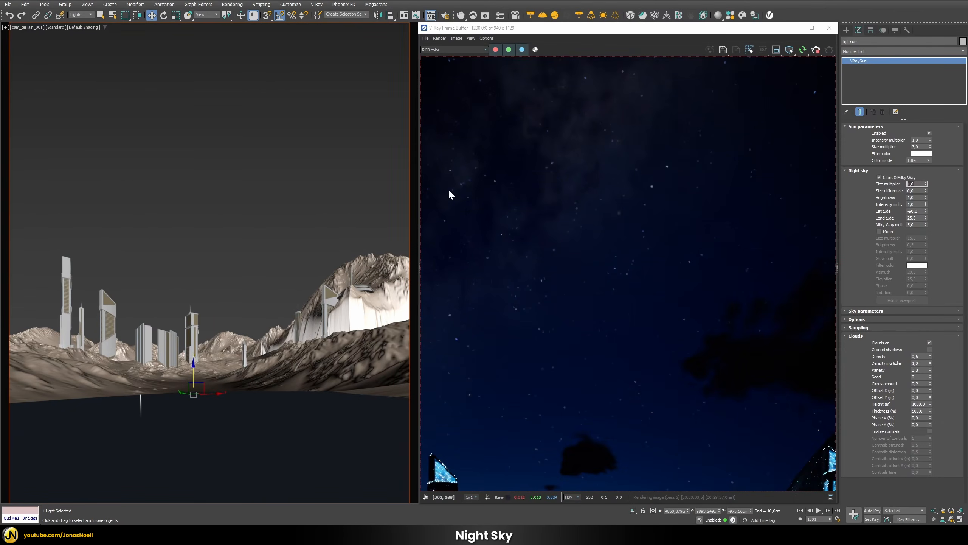
scroll(603, 249, up, 1)
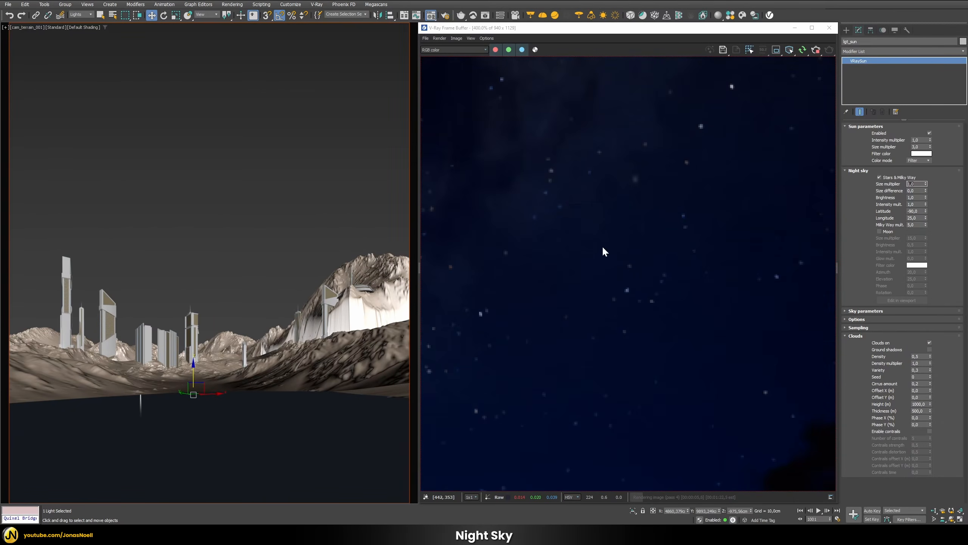
middle_drag(656, 250, 785, 196)
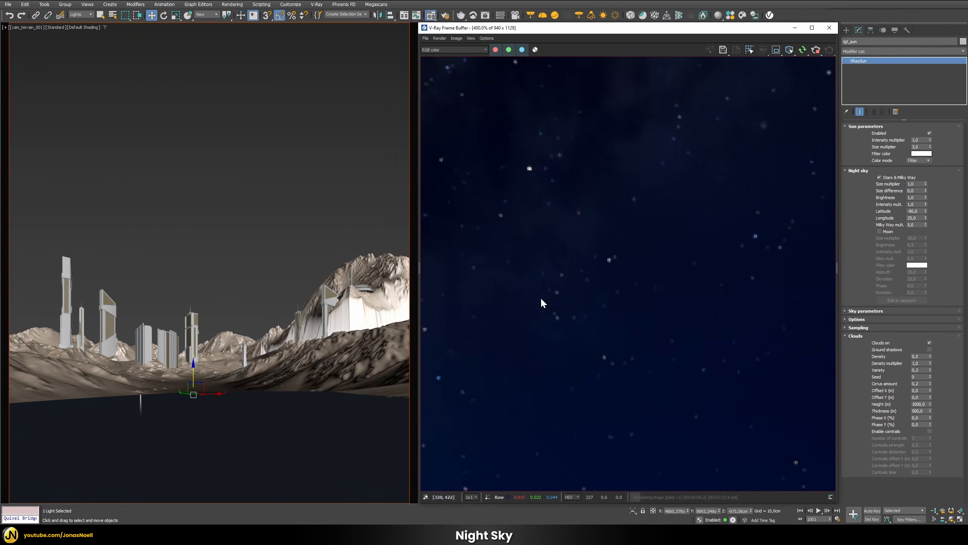
middle_drag(545, 302, 566, 275)
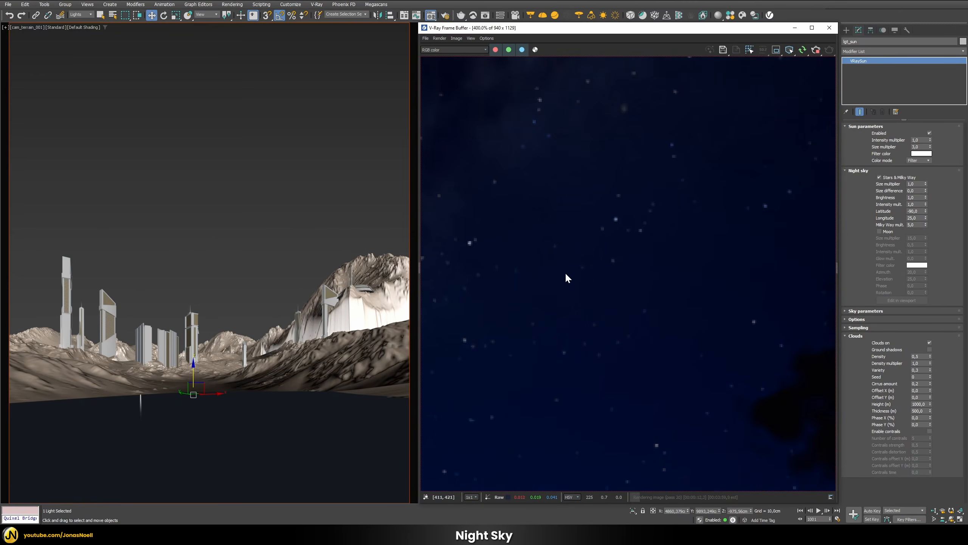
middle_drag(651, 248, 656, 279)
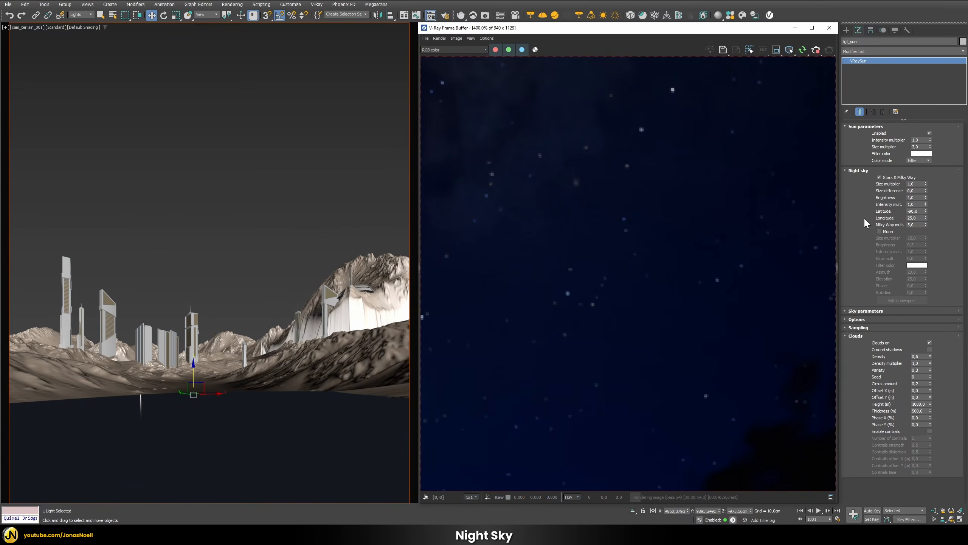
middle_drag(697, 179, 716, 238)
middle_drag(600, 259, 683, 263)
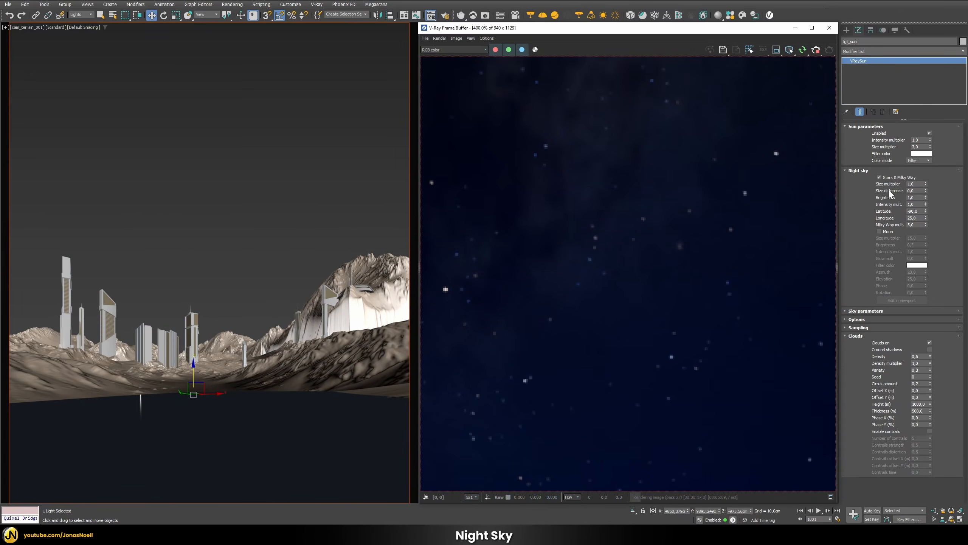
middle_drag(684, 298, 630, 253)
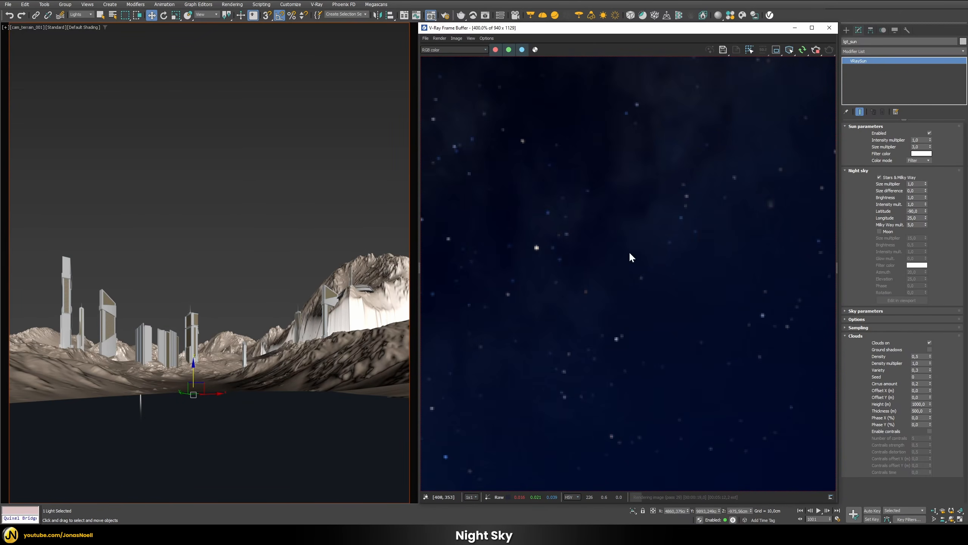
middle_drag(514, 281, 557, 235)
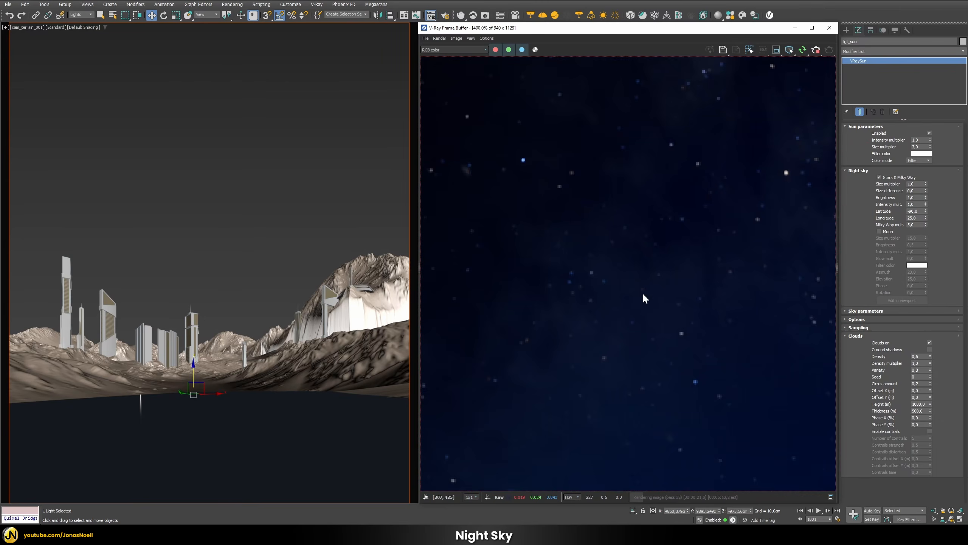
scroll(612, 310, down, 4)
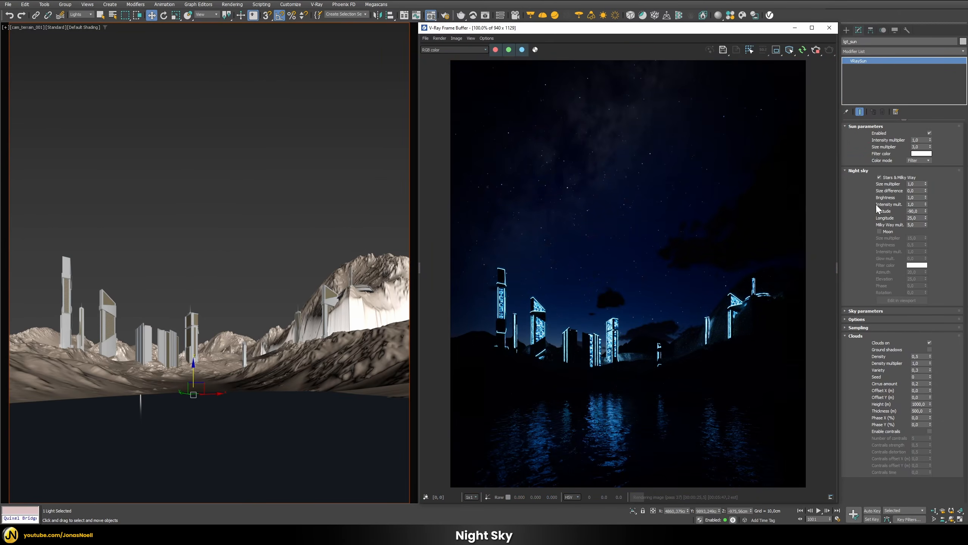
Set the brightness of the night sky's stars to 5,0
double_click(915, 197)
text(5)
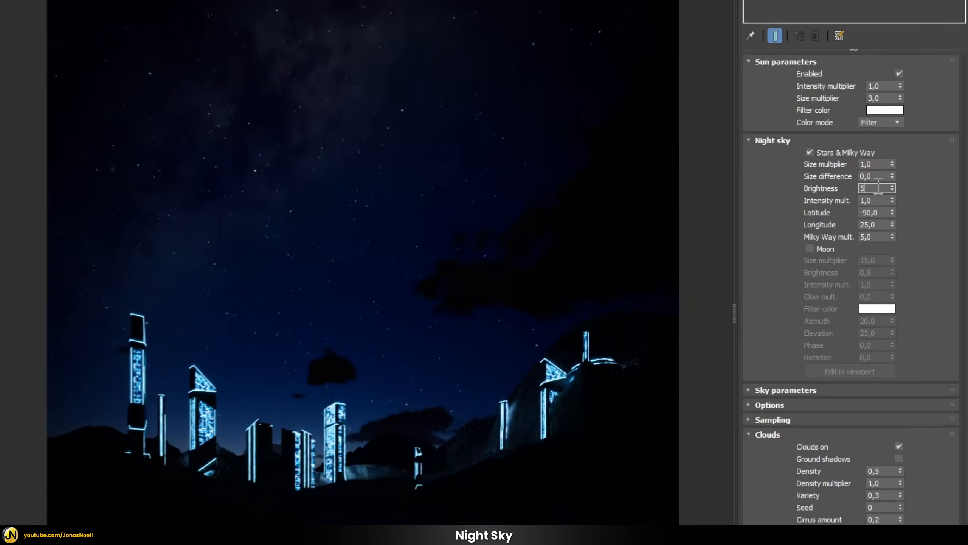
key(Return)
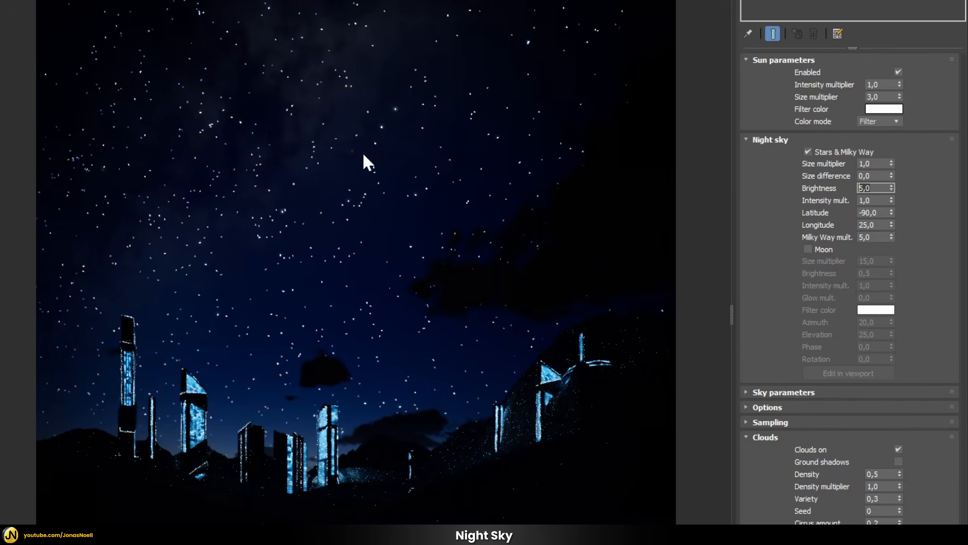
Return the star brightness to 1,0 and try a night sky intensity multiplier of 25,0, checking its effect on the terrain
key(Tab)
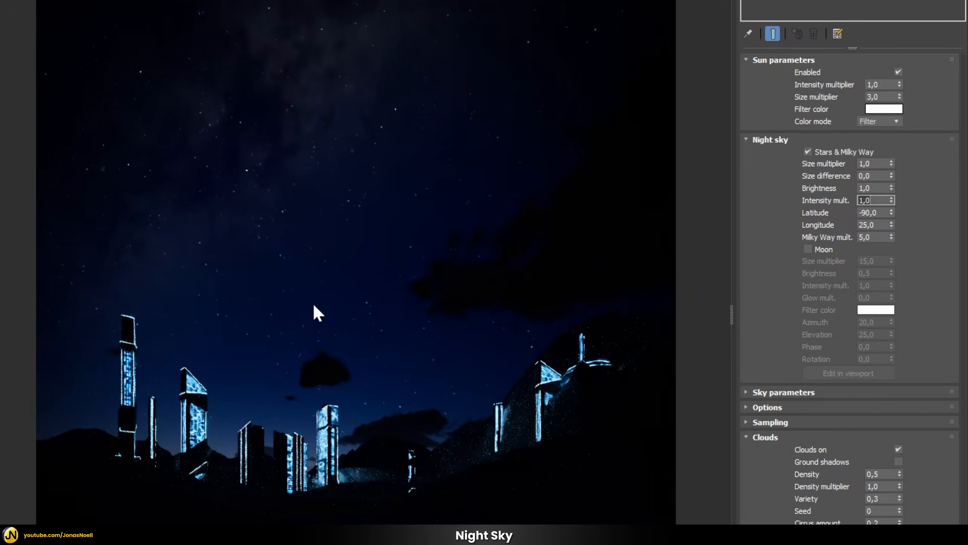
text(25)
key(Return)
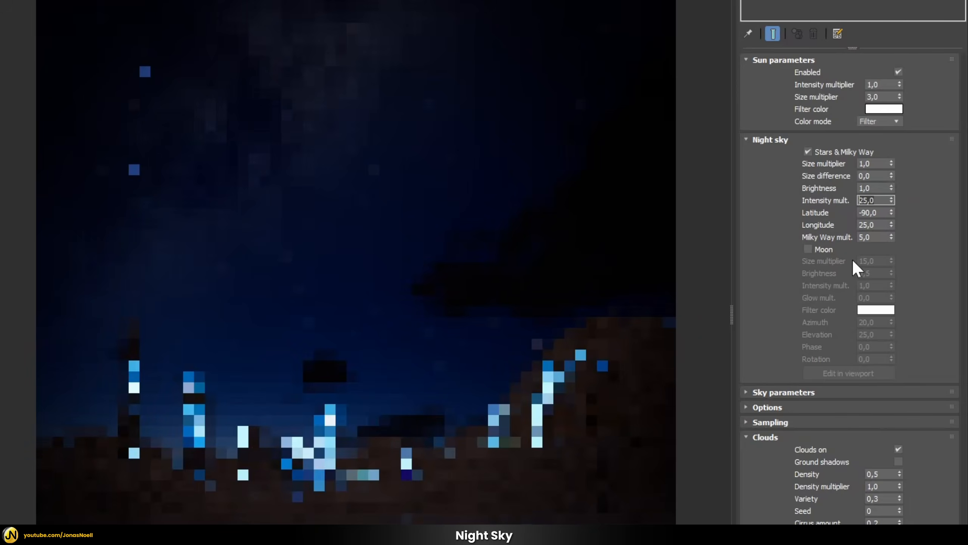
scroll(635, 440, up, 1)
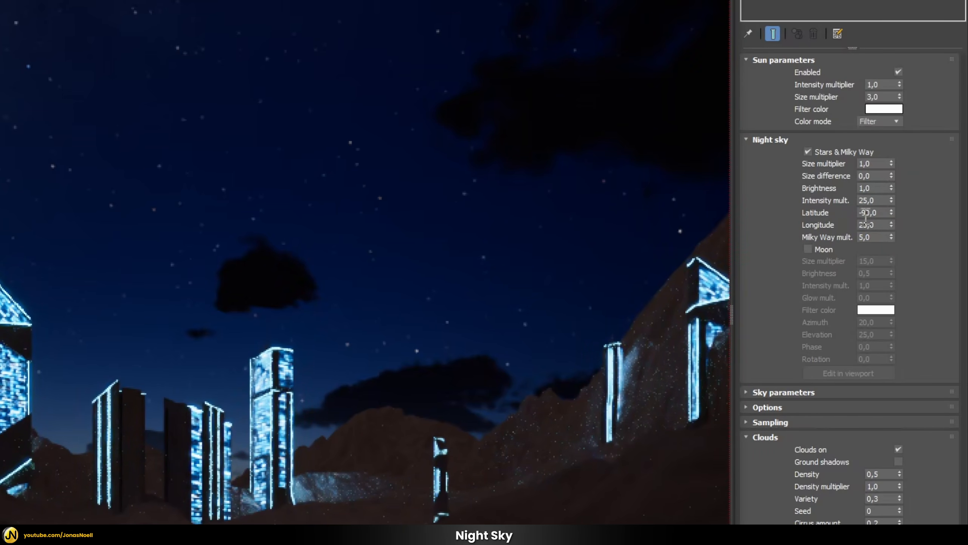
Reset the night sky's intensity multiplier to 1,0
click(877, 225)
double_click(873, 200)
text(1)
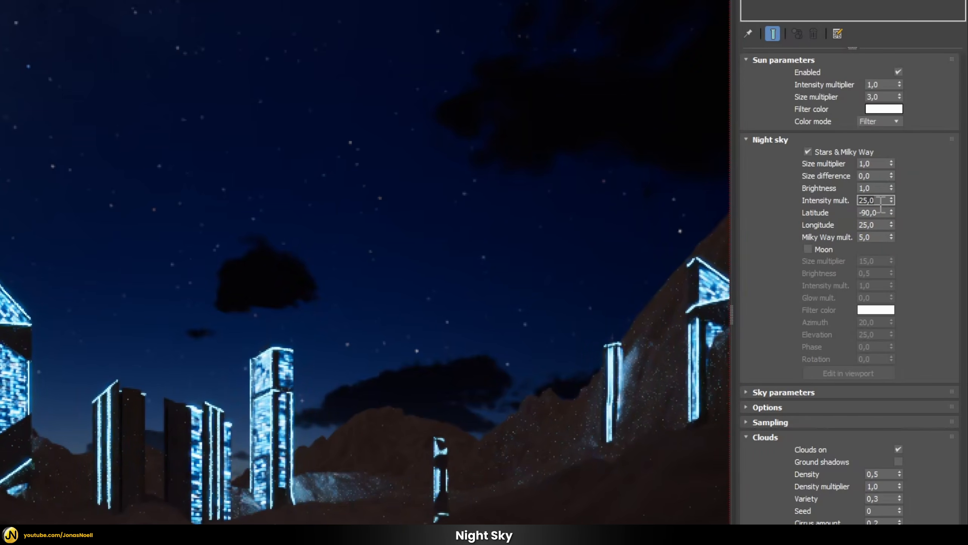
key(Return)
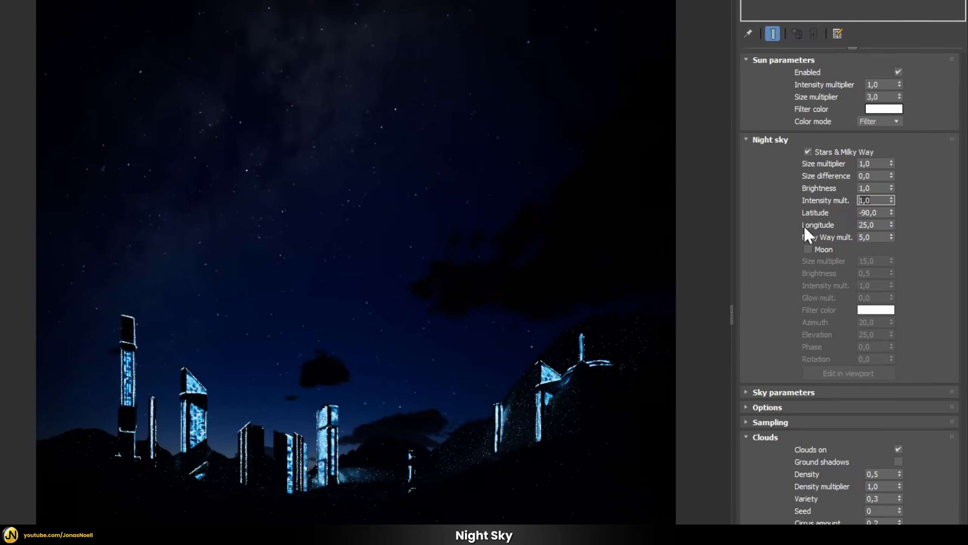
Set the Milky Way multiplier to 15,0
click(879, 236)
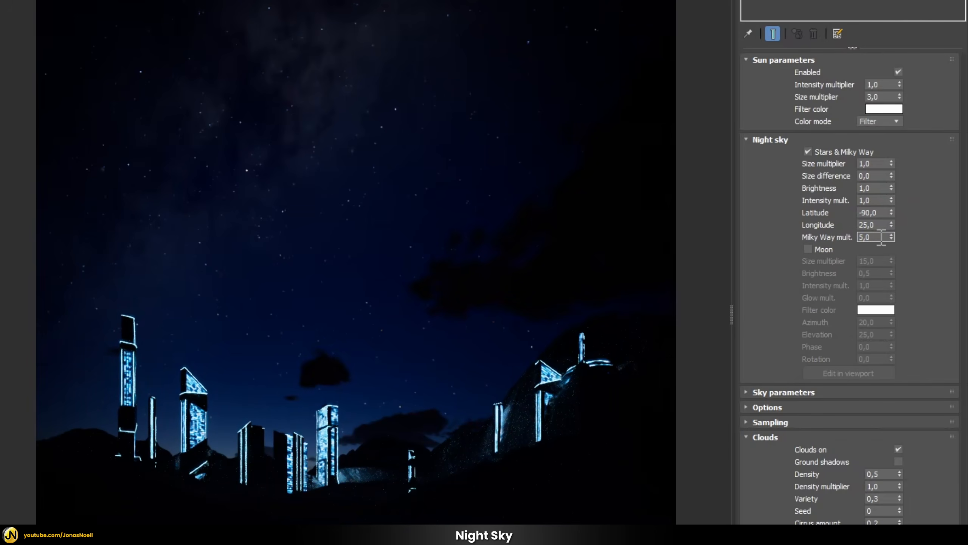
text(1)
key(Return)
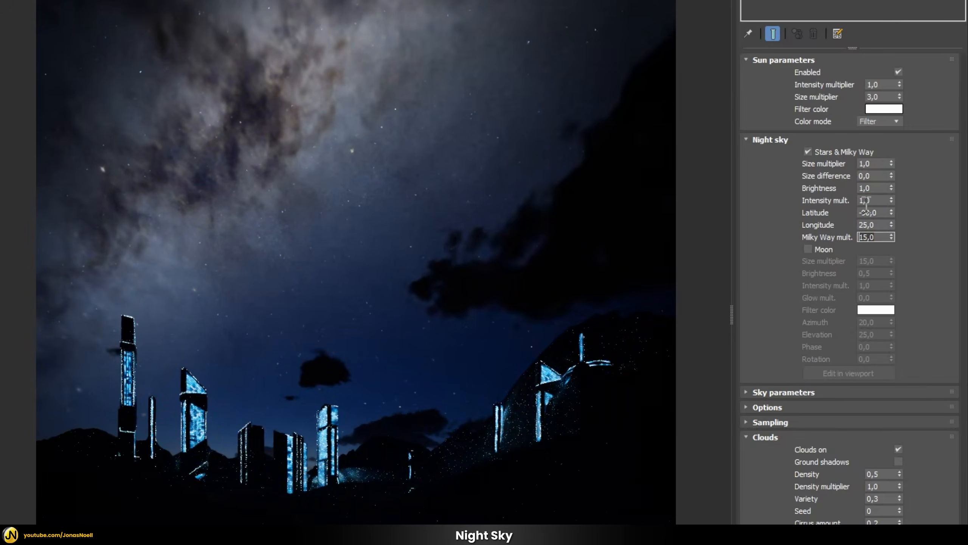
Try night sky latitudes of -45 and 0, and settle on a latitude of -70,0 with a longitude of 0,0
click(884, 214)
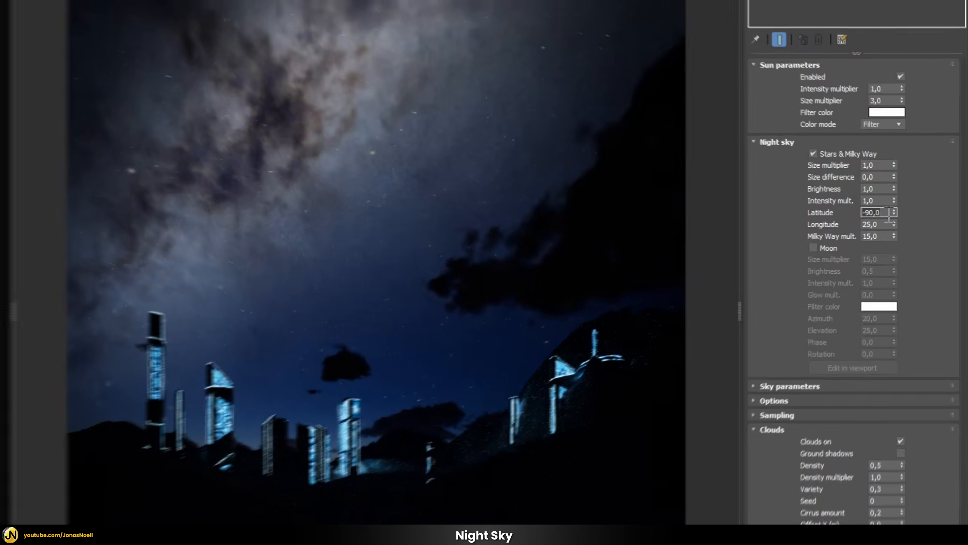
text(-45)
key(Return)
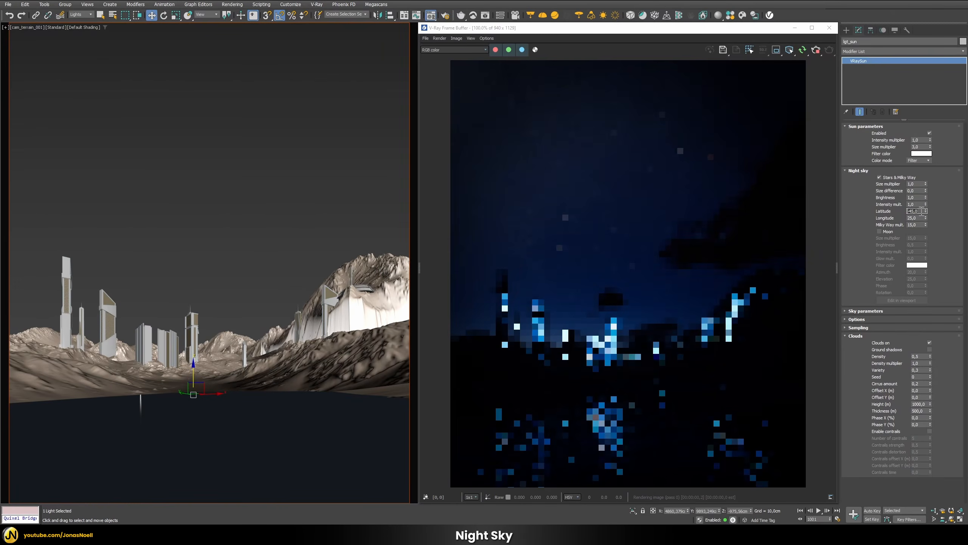
text(0)
key(Return)
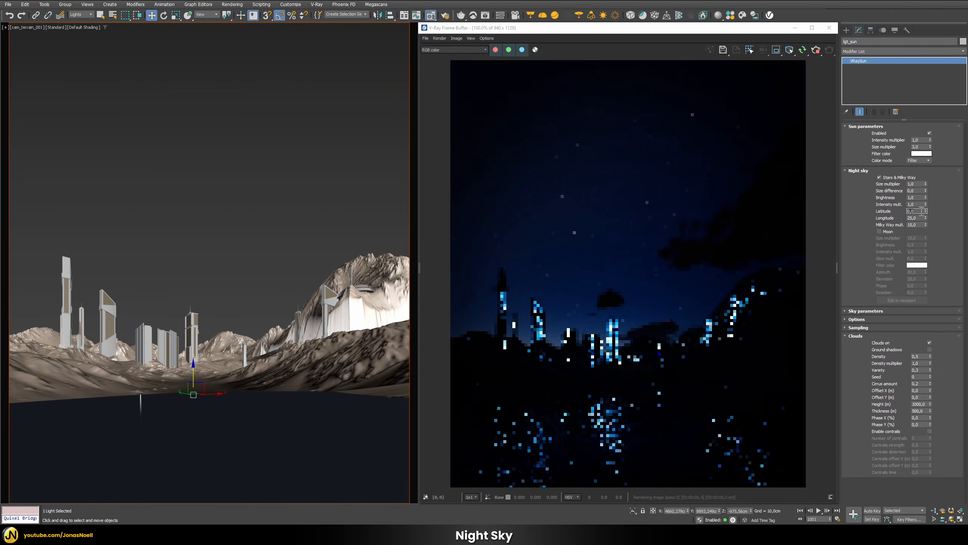
text(-7)
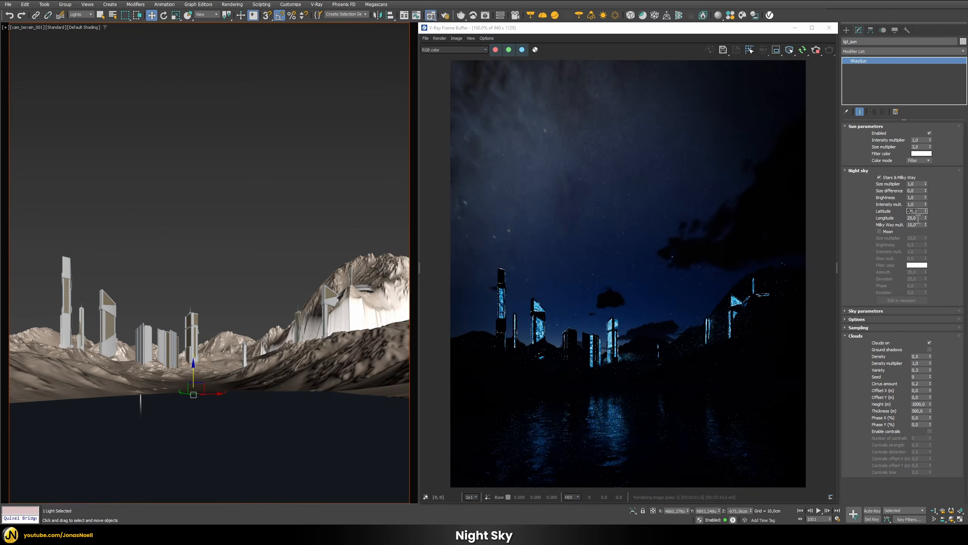
click(918, 218)
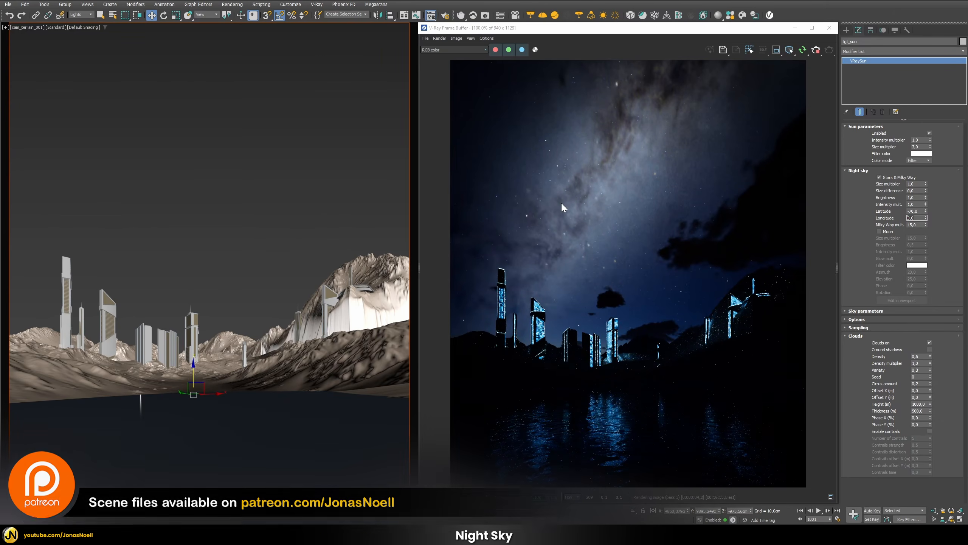
Reduce the Milky Way multiplier to 7,5 after trying 10,0
click(918, 225)
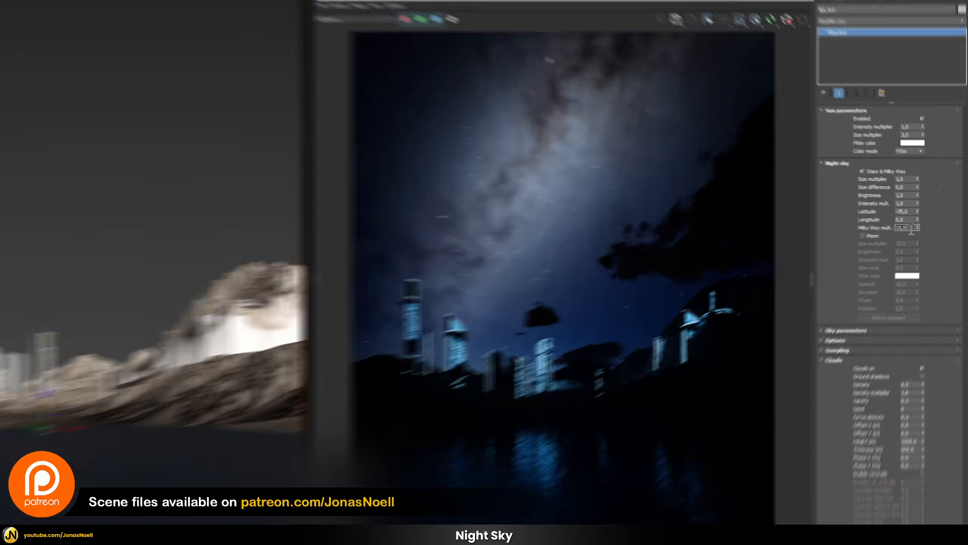
double_click(921, 225)
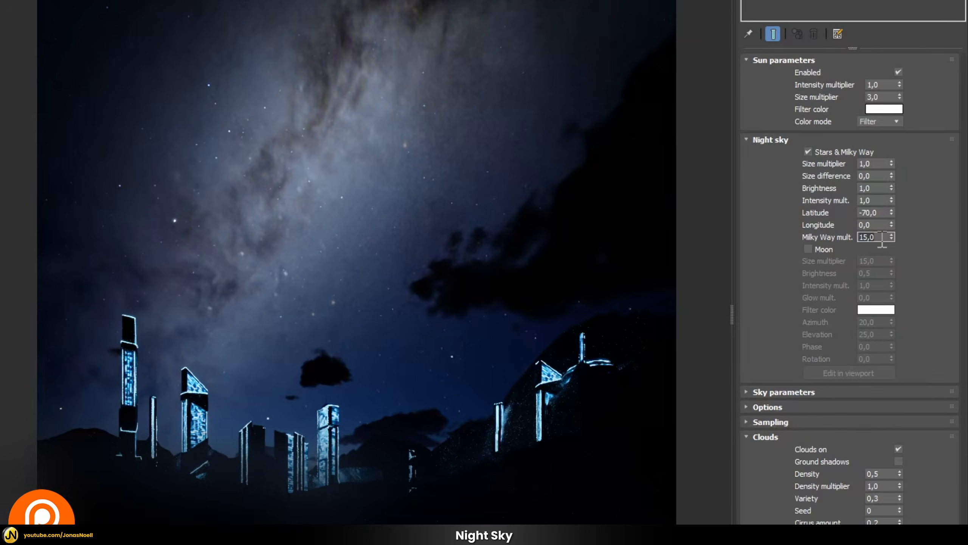
text(10)
key(Return)
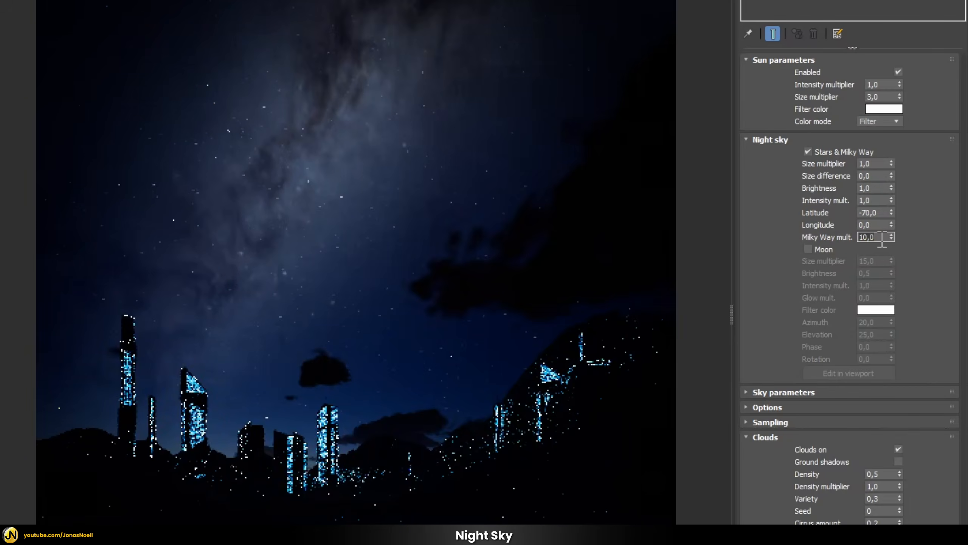
double_click(873, 237)
text(7,5)
key(Return)
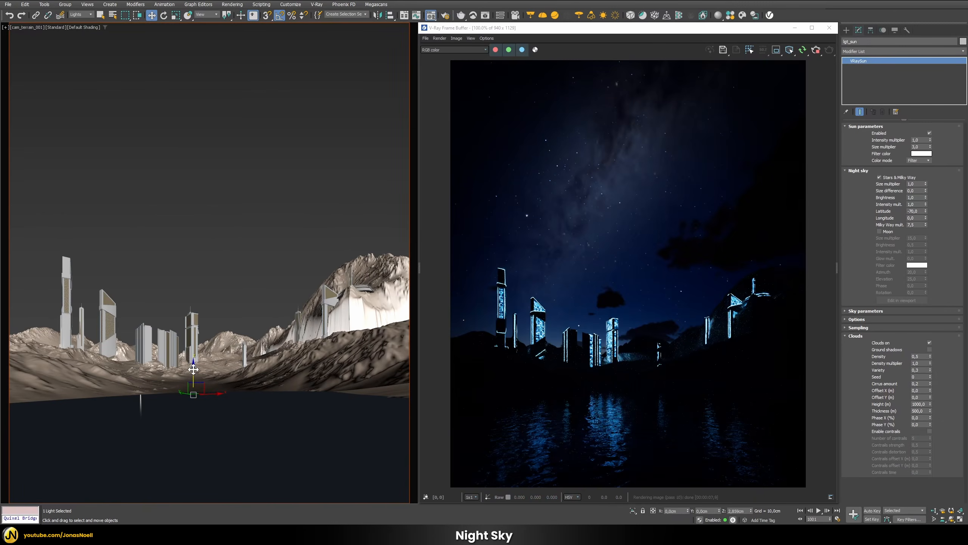
Raise the sun slightly along its vertical axis while keeping it below the horizon
drag(193, 369, 195, 369)
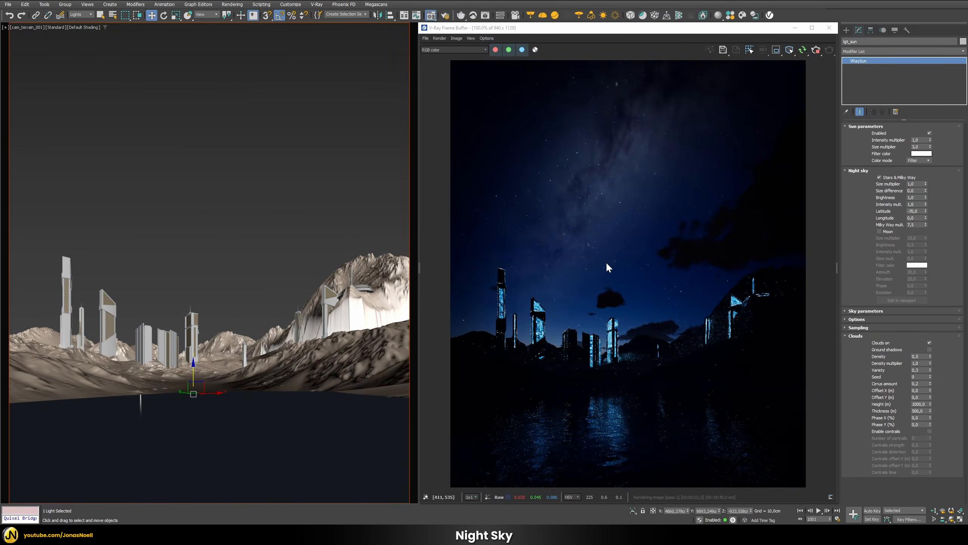
Enable the moon in the night sky and move it in the viewport to azimuth 9,775 and elevation 28,285
scroll(626, 156, up, 1)
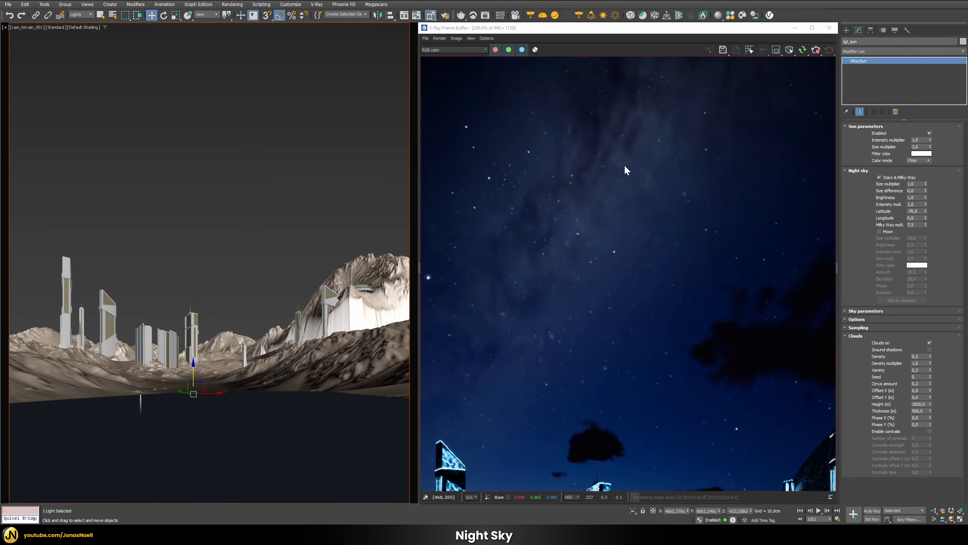
middle_drag(619, 237, 712, 136)
scroll(618, 223, down, 1)
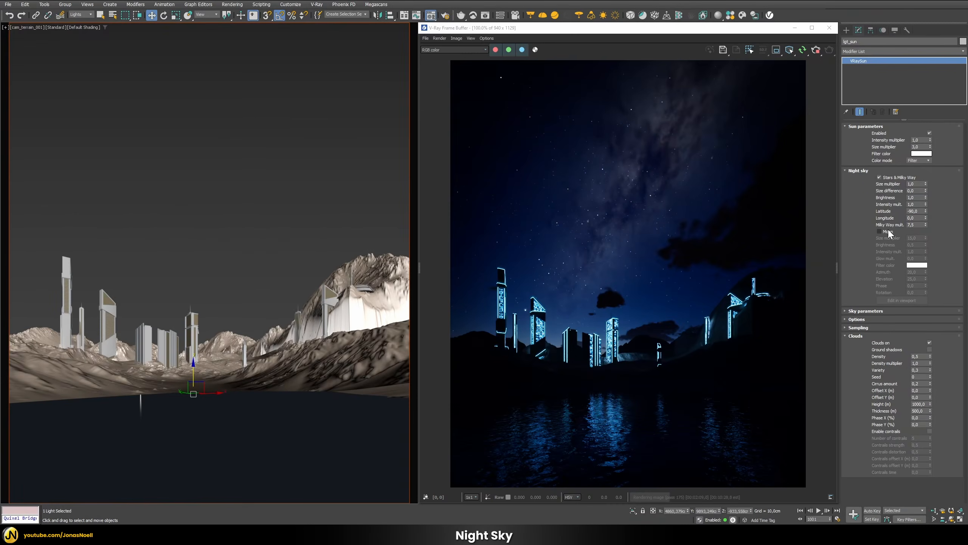
click(879, 231)
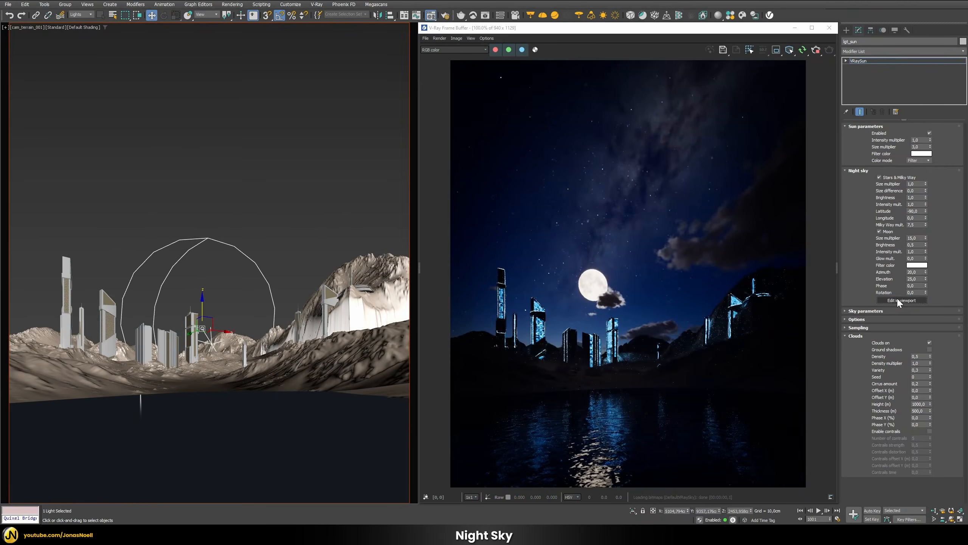
click(849, 251)
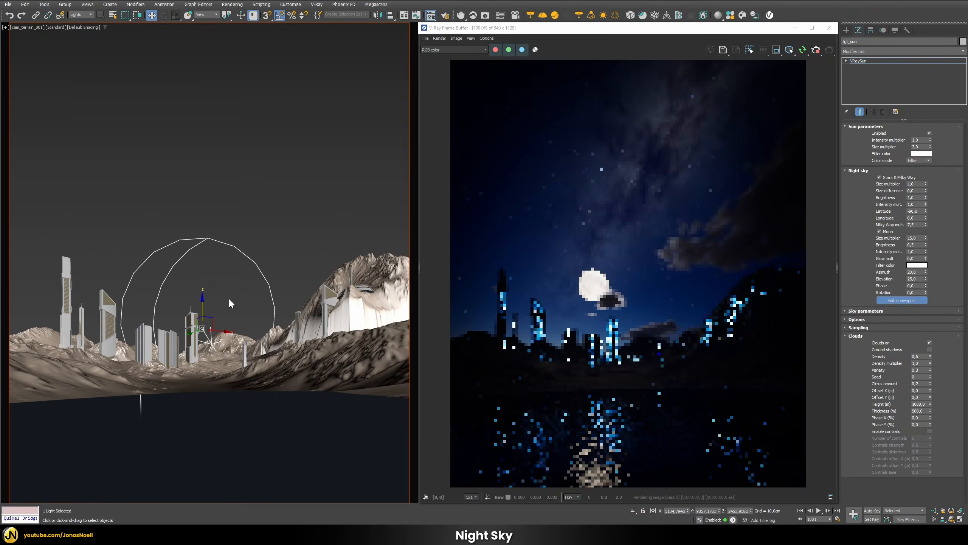
drag(205, 317, 191, 311)
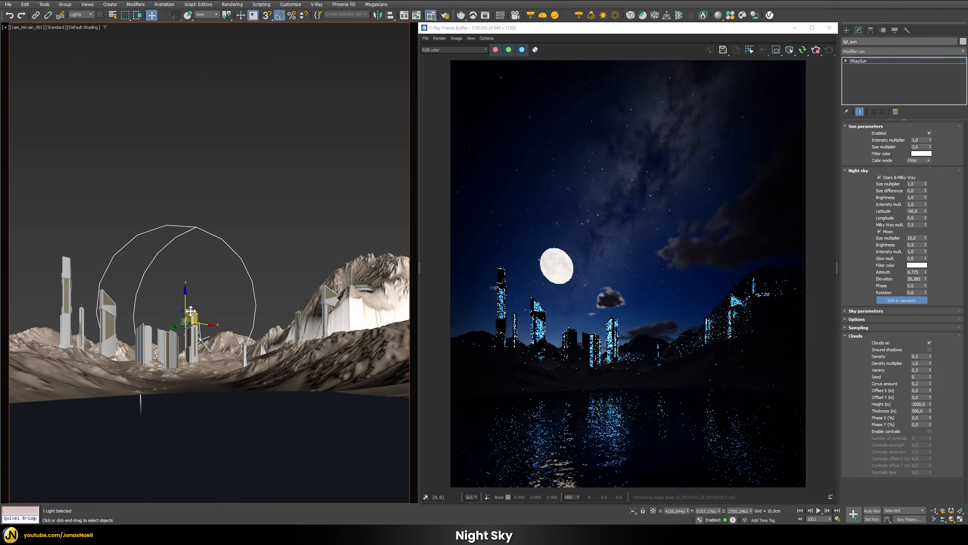
scroll(538, 273, up, 2)
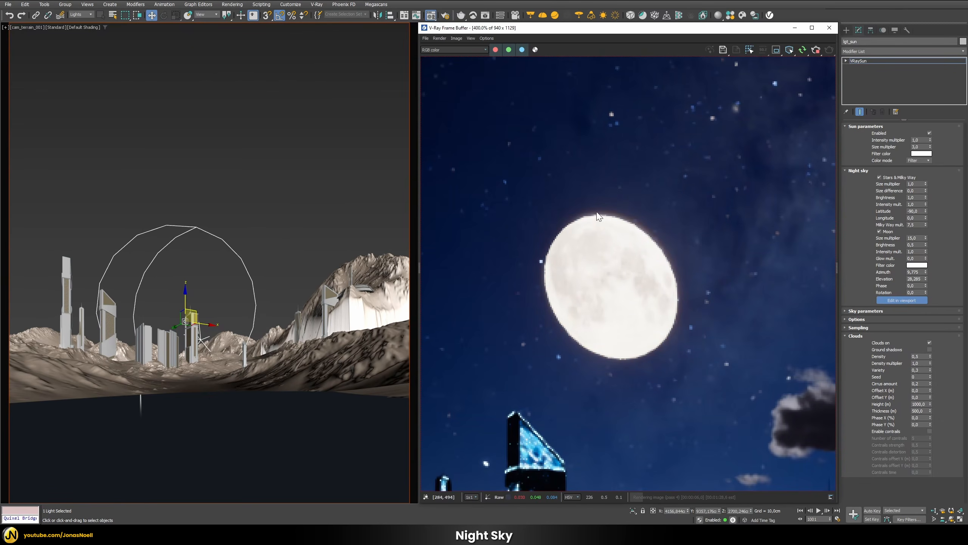
scroll(683, 242, down, 2)
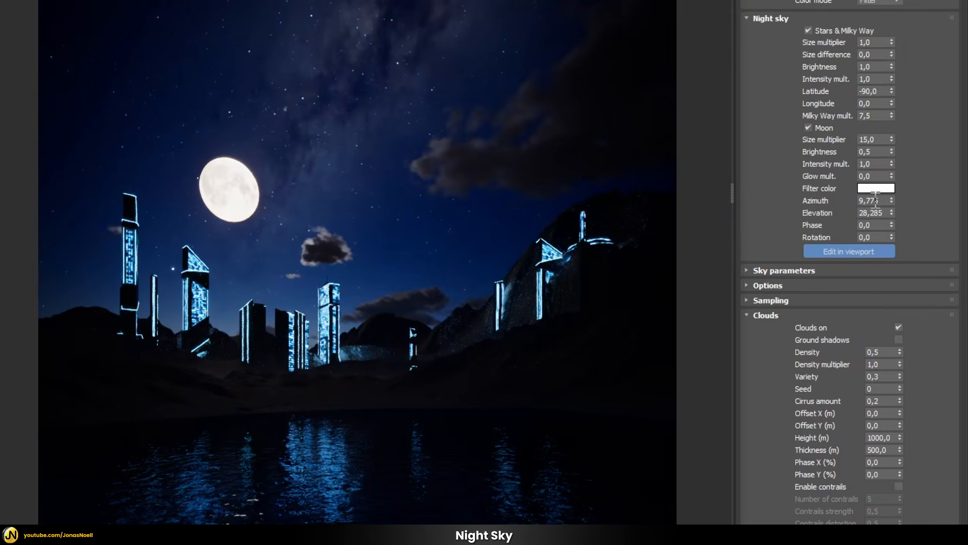
Tint the moon's filter color light blue with hue 150 and saturation 97
click(864, 186)
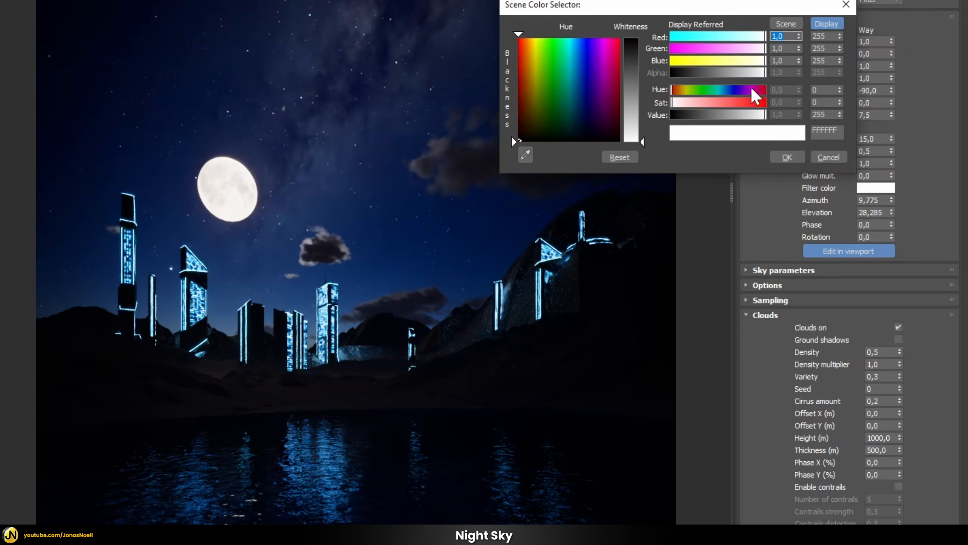
text(150)
key(Return)
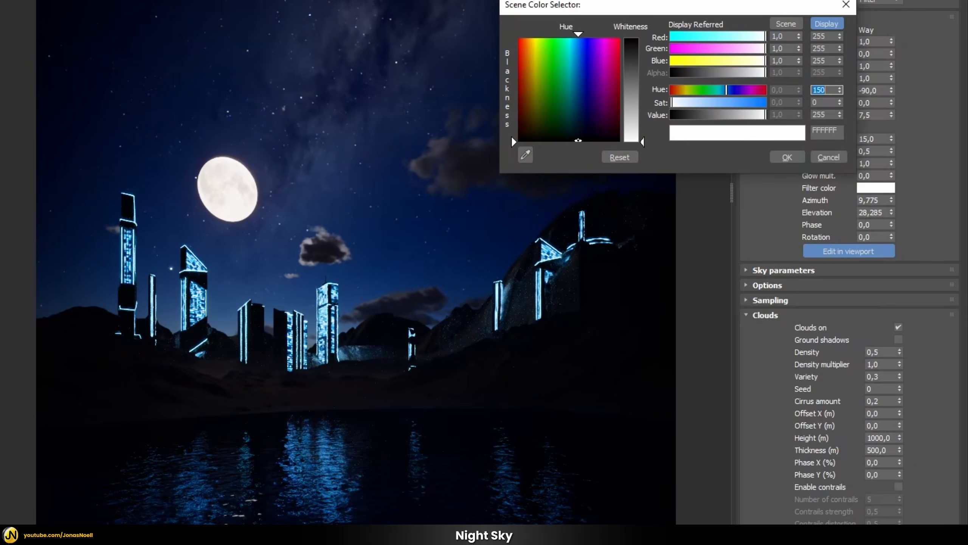
click(724, 105)
click(705, 102)
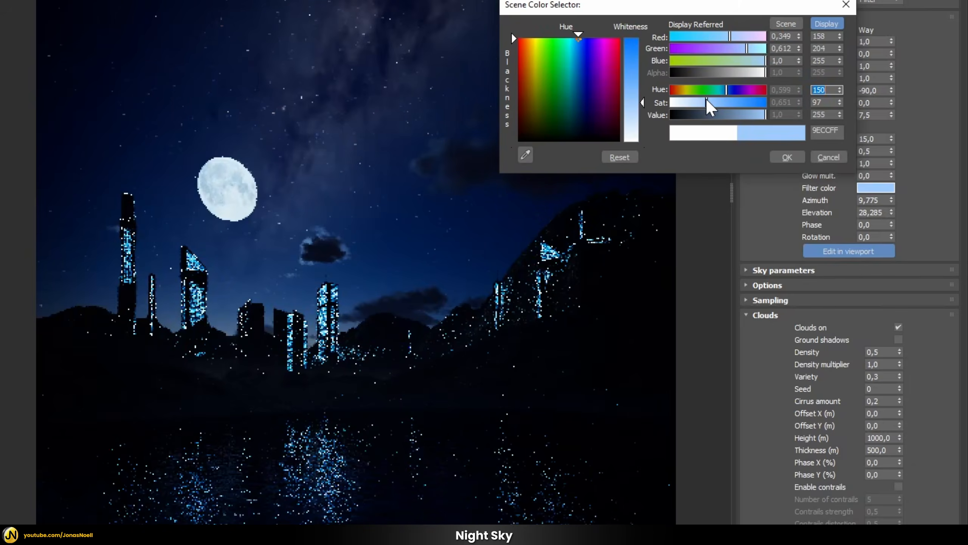
click(781, 156)
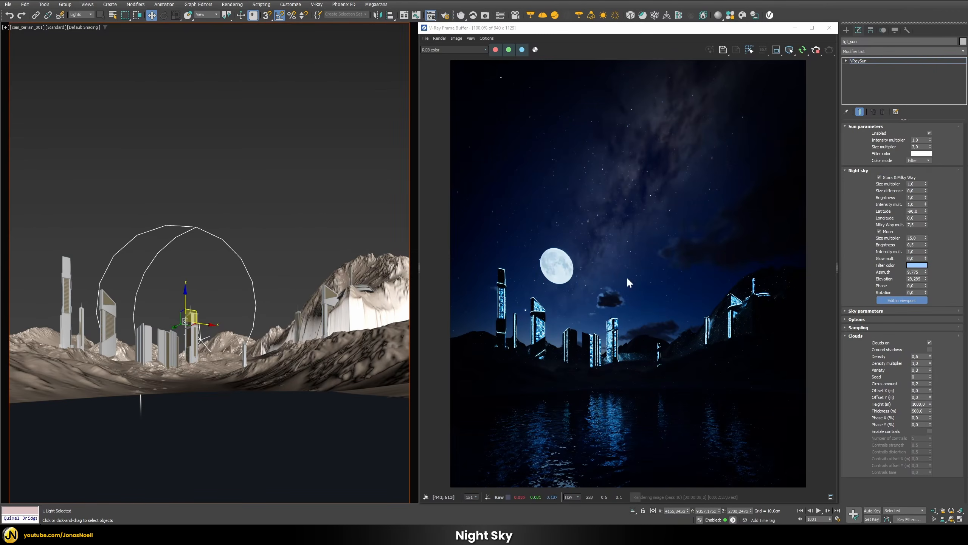
Raise the moon's brightness to 1,0 and inspect its surface up close in the render
click(912, 245)
text(1)
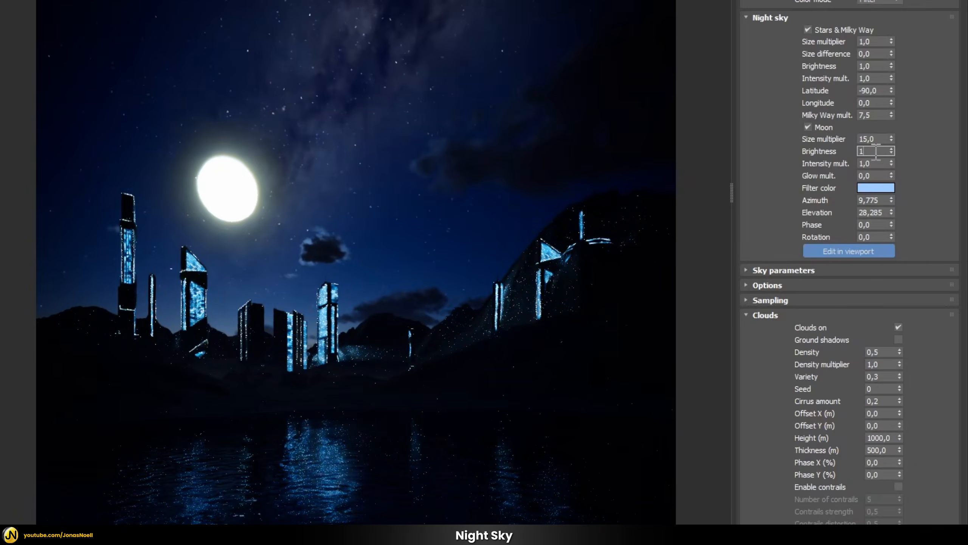
key(Return)
scroll(214, 193, up, 3)
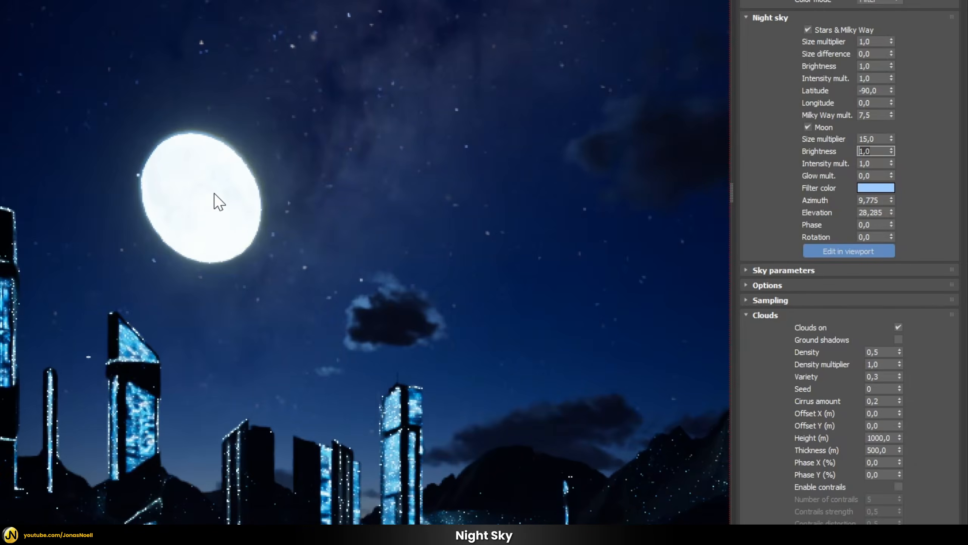
scroll(215, 194, up, 2)
scroll(160, 183, up, 2)
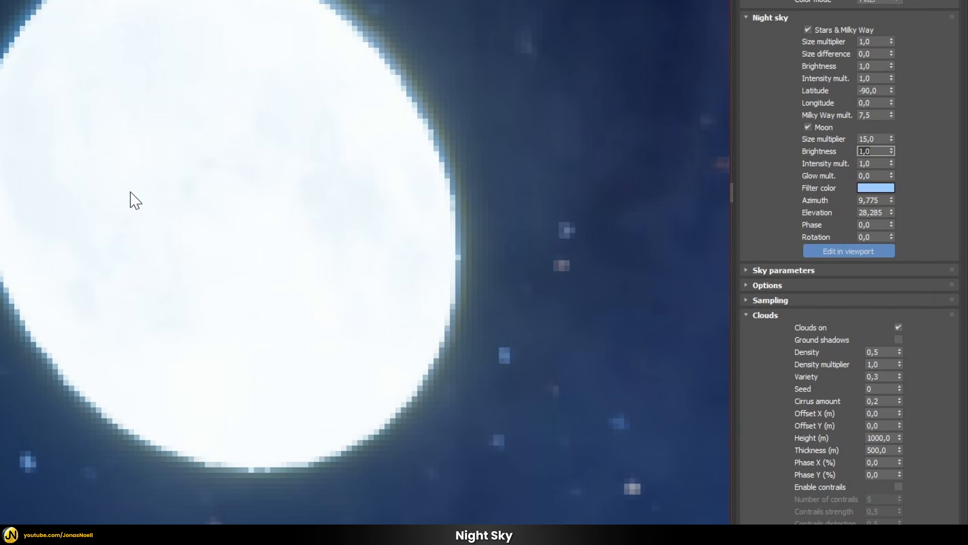
scroll(190, 174, down, 7)
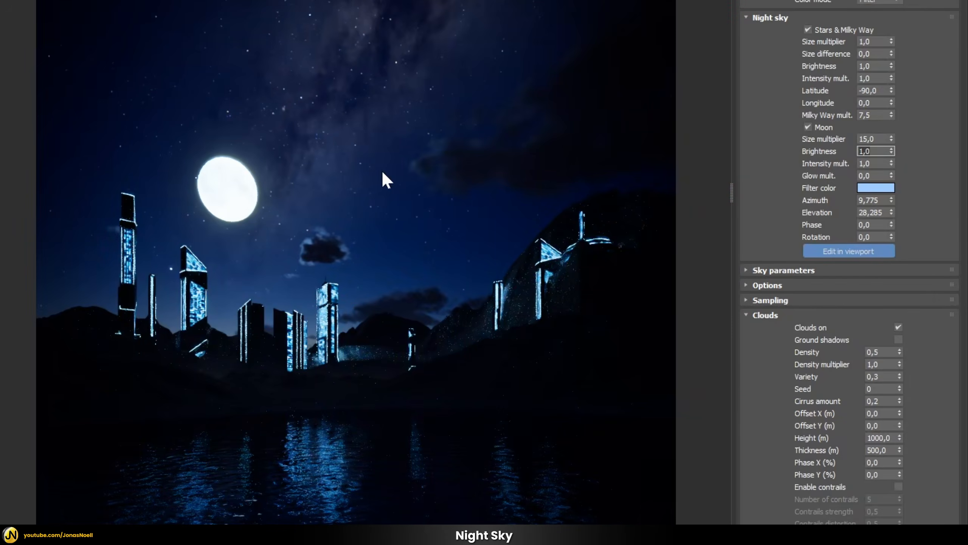
Try a moon glow multiplier of 5,0 and settle on 1,0
click(882, 175)
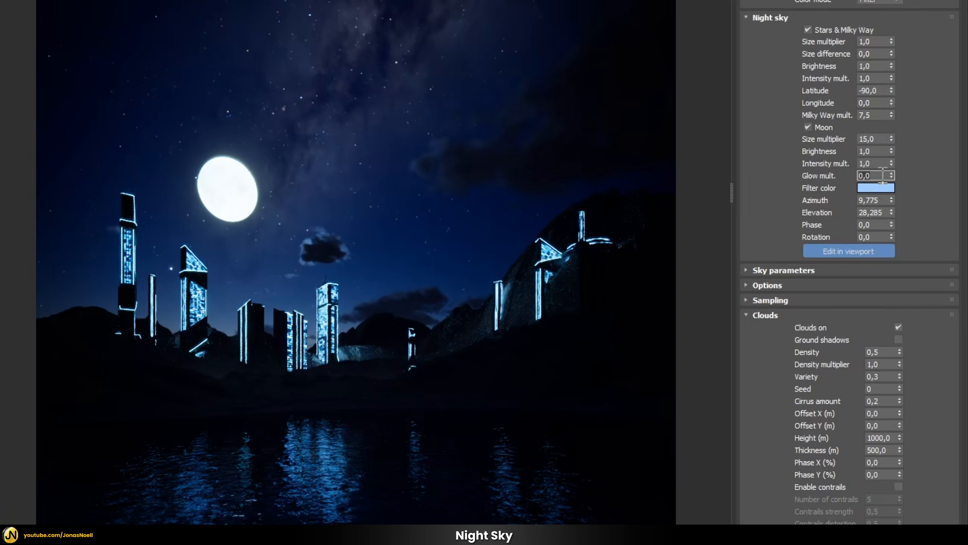
text(5)
key(Return)
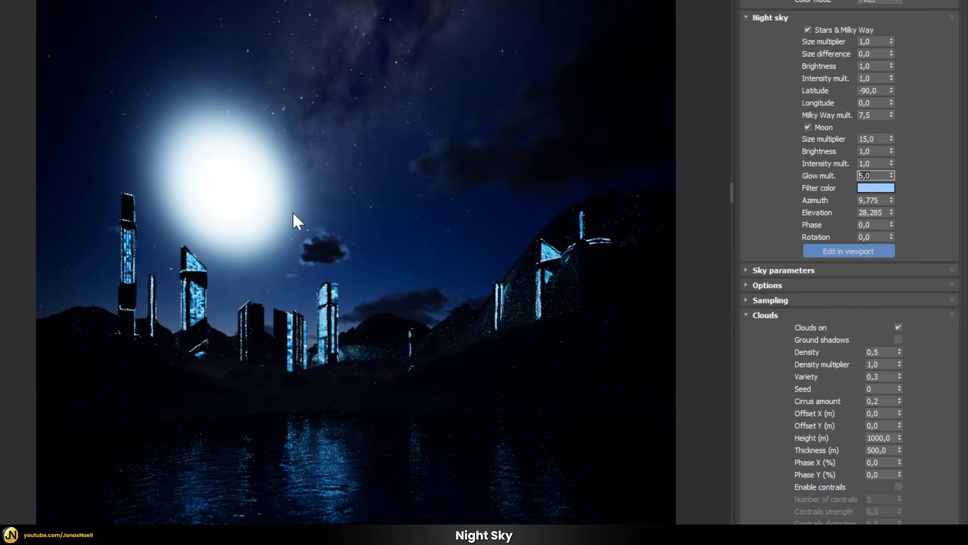
text(1)
key(Return)
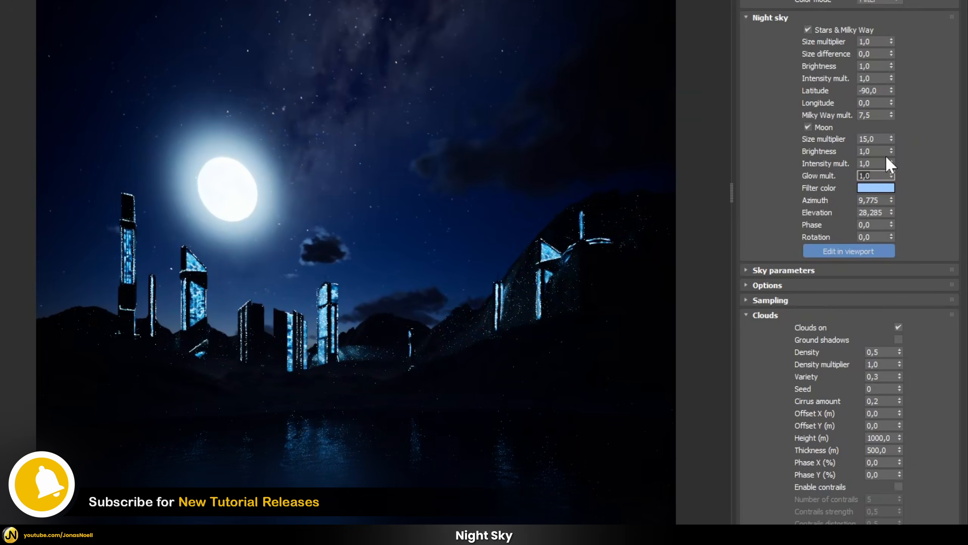
Set the moon's size multiplier to 10,0 and its brightness to 0,5
double_click(872, 141)
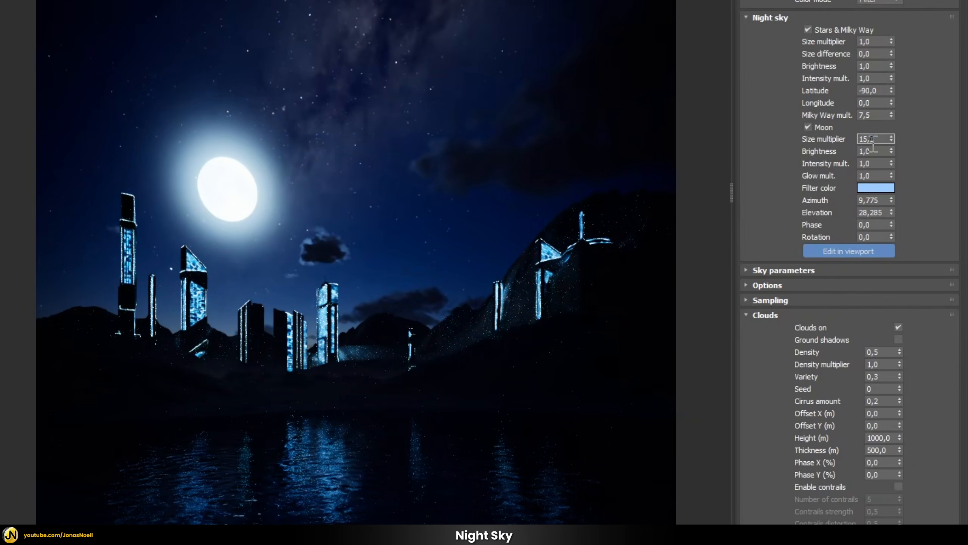
text(10)
key(Tab)
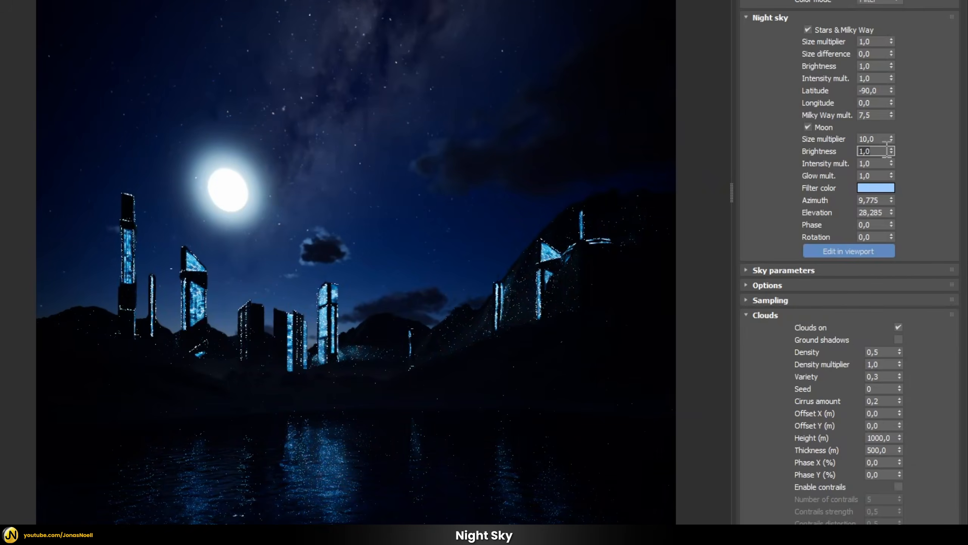
text(0,5)
key(Return)
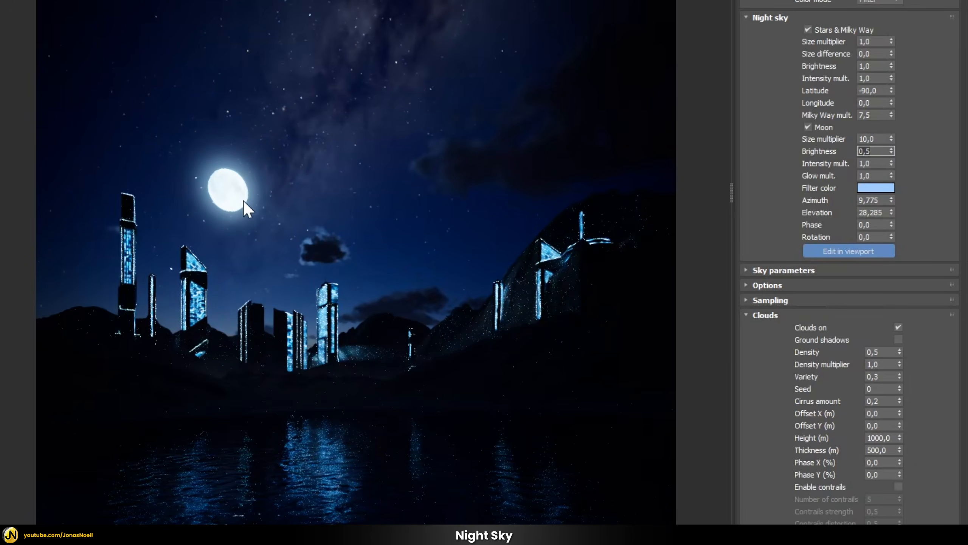
Try a moon phase of 45,0 and settle on 75,0, viewing the moon up close in the render
scroll(232, 204, up, 2)
middle_drag(246, 205, 248, 230)
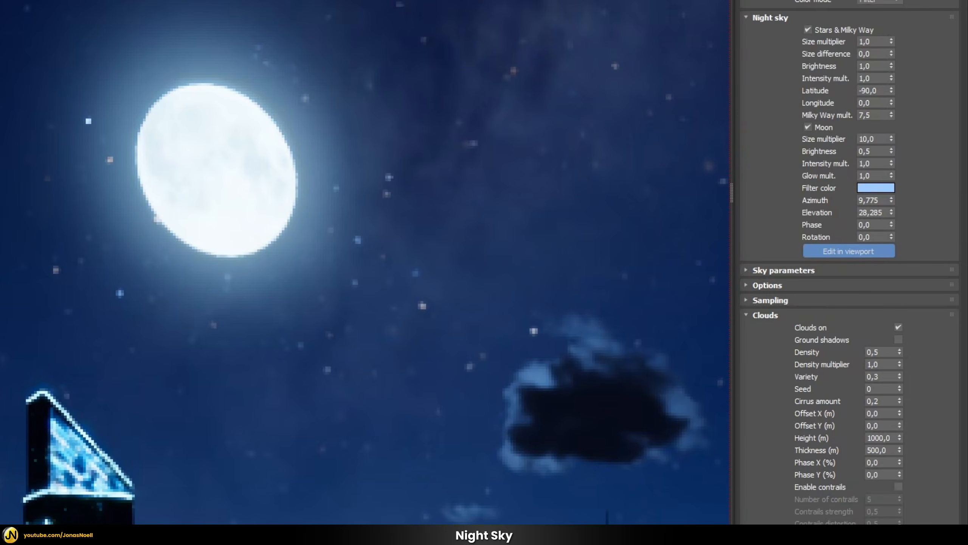
click(884, 222)
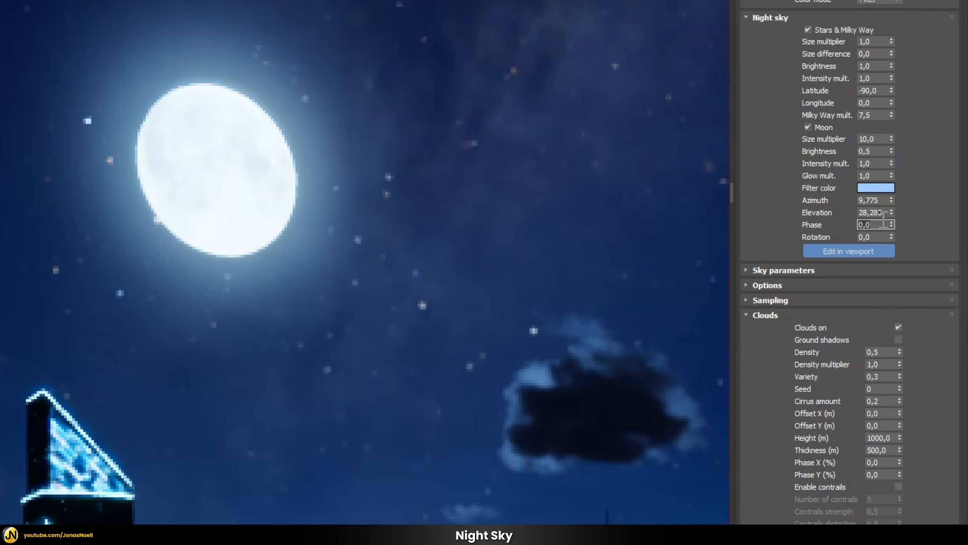
text(45)
key(Return)
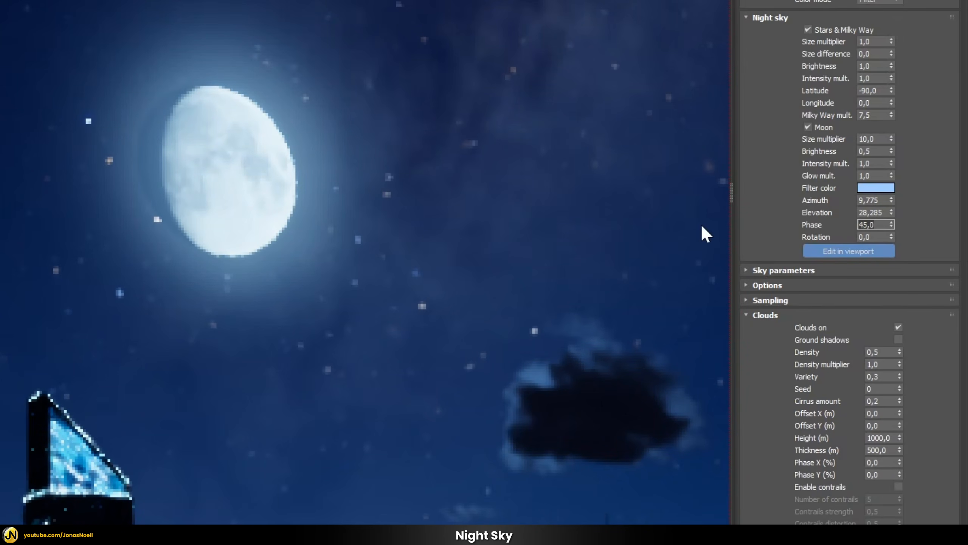
text(75)
key(Return)
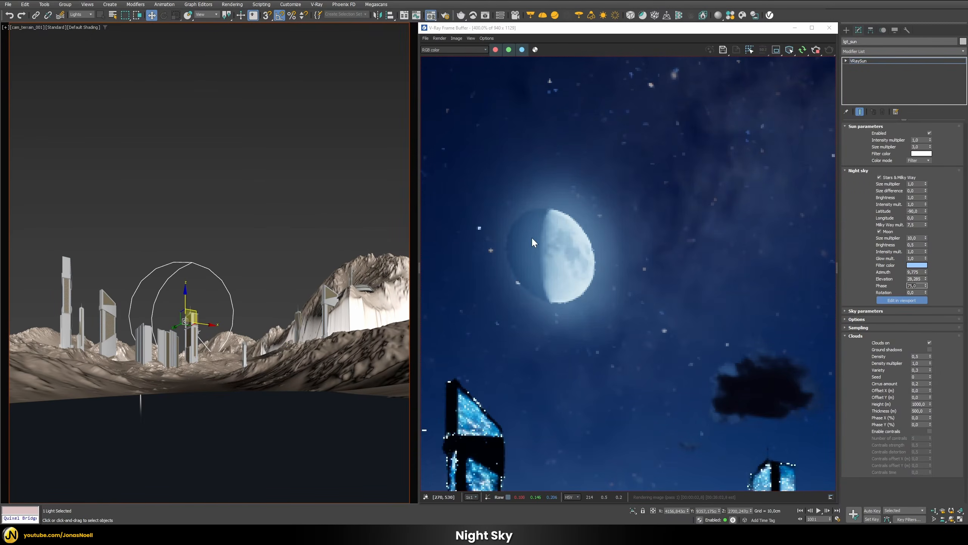
Set the moon's rotation to 45,0
click(917, 293)
text(45)
key(Return)
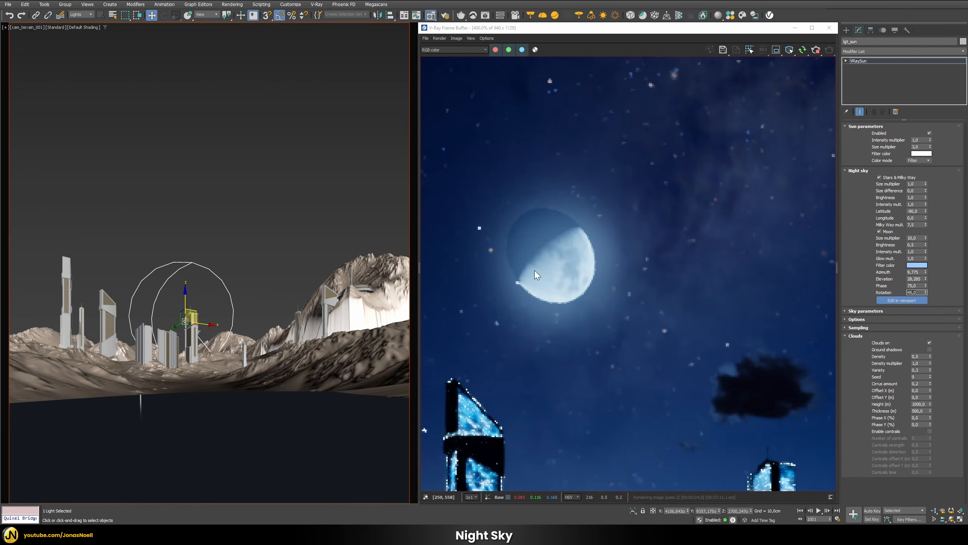
right_click(925, 293)
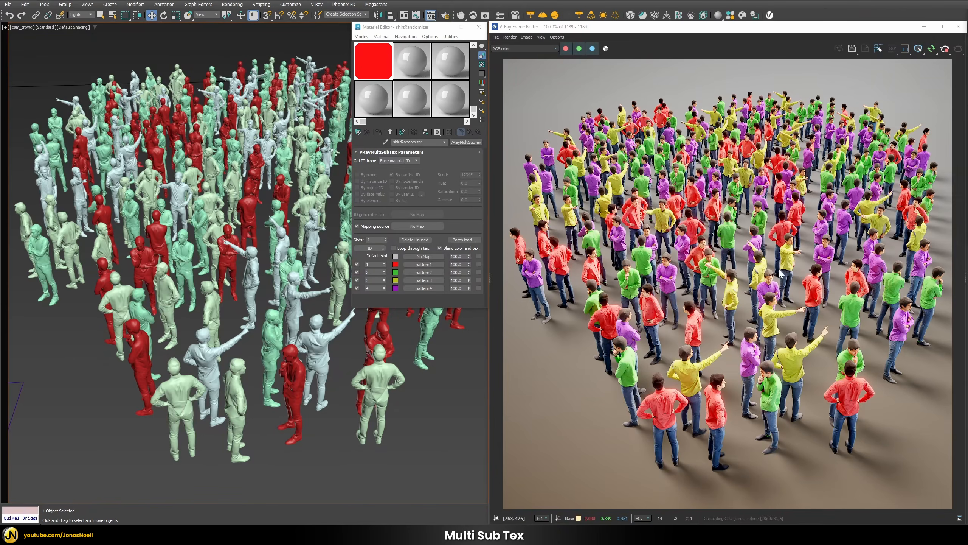
Examine the crowd's shirt colors in the render and make the shirtRandomizer texture get its IDs from Random
scroll(777, 320, up, 1)
middle_drag(782, 347, 807, 233)
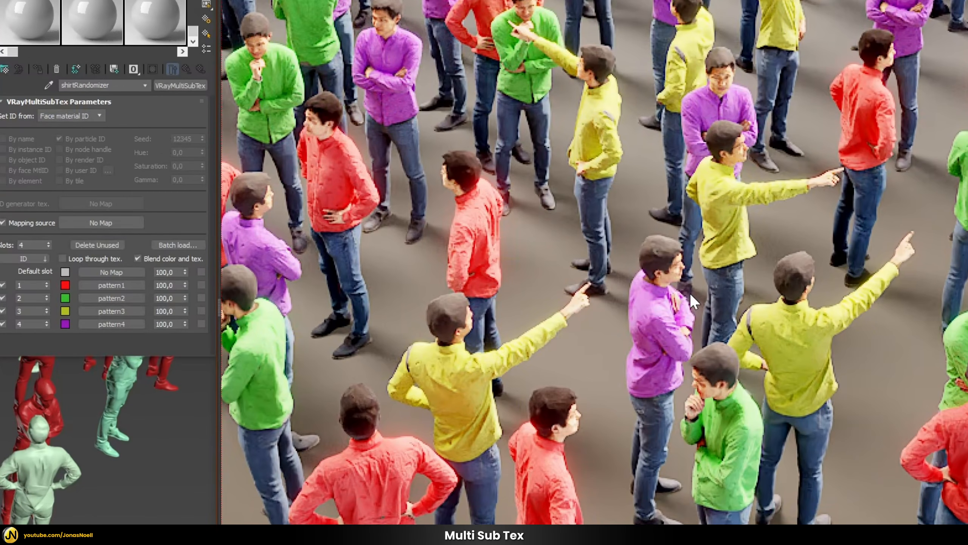
middle_drag(690, 293, 684, 301)
middle_drag(634, 199, 611, 250)
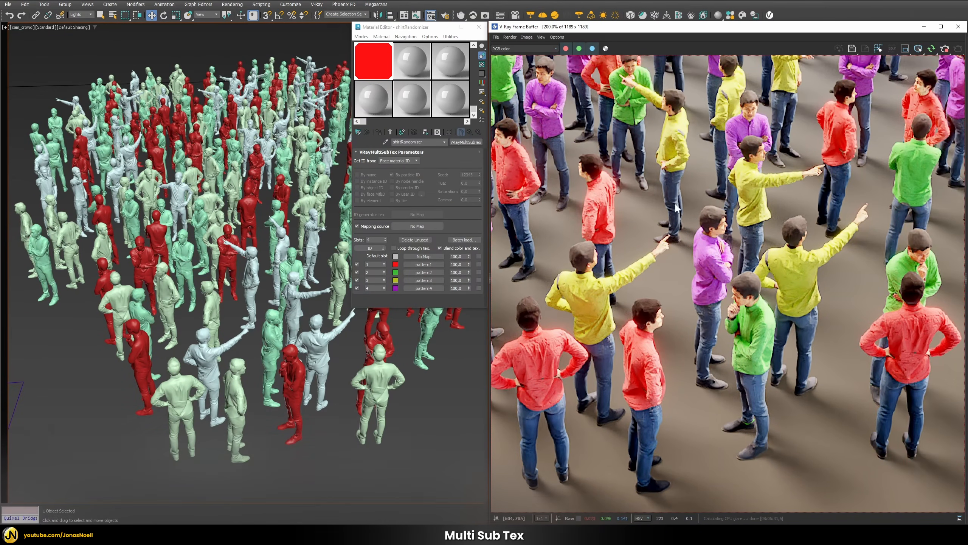
scroll(685, 239, down, 1)
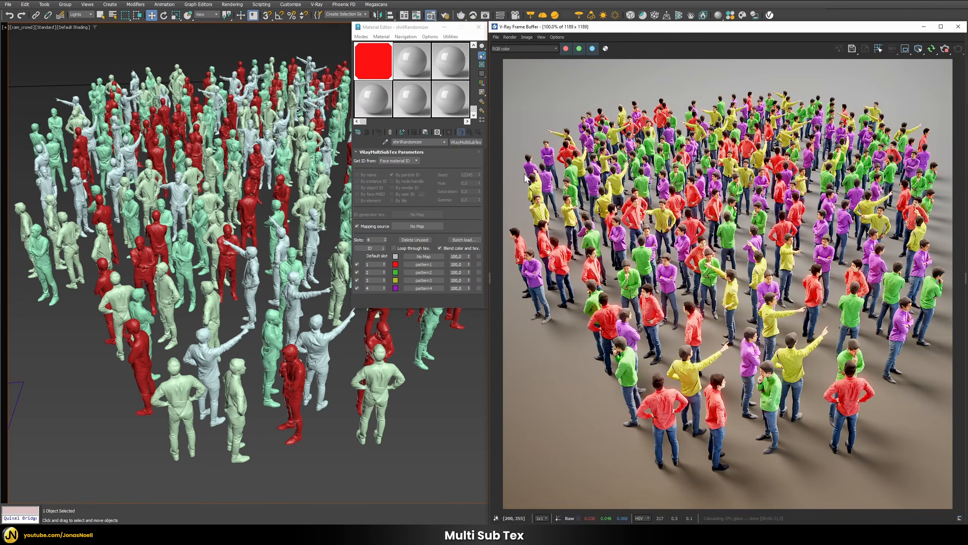
click(416, 161)
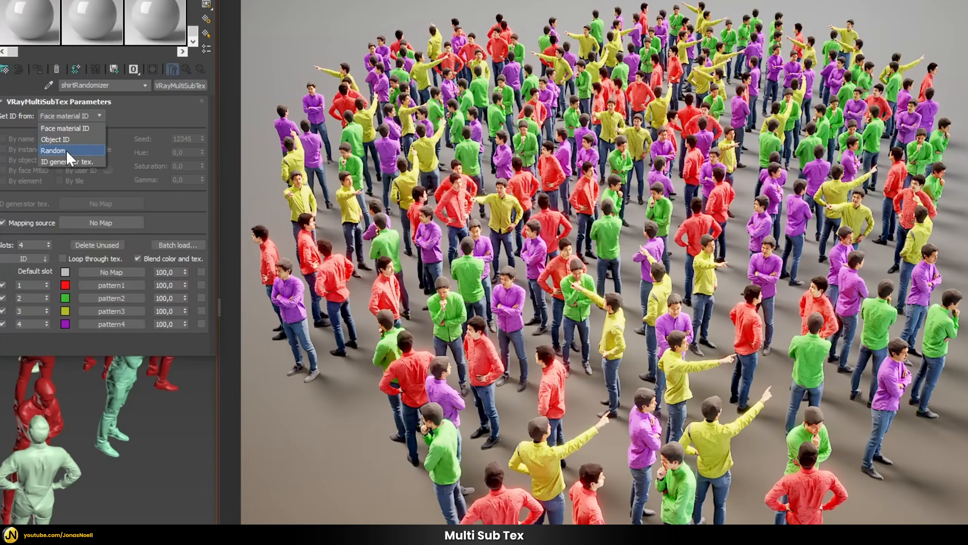
click(335, 175)
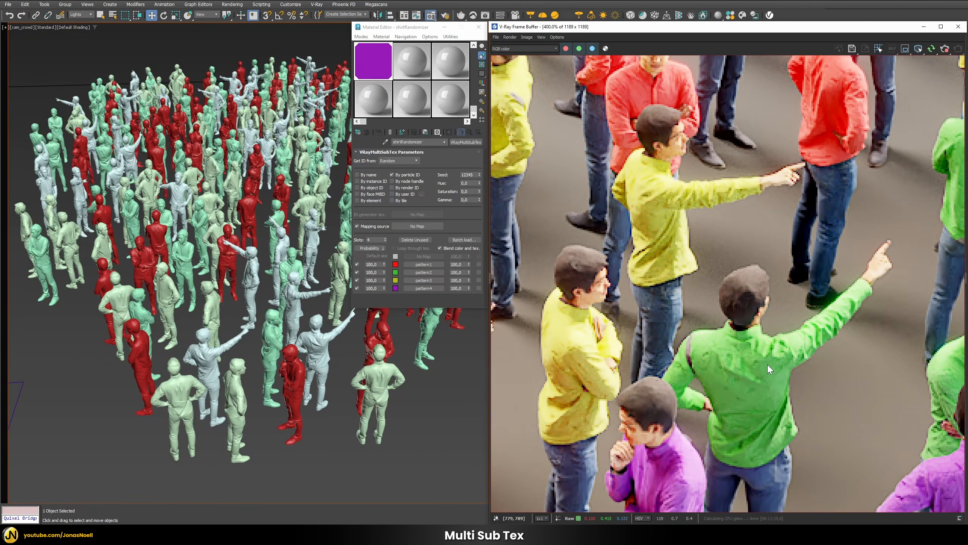
scroll(763, 377, down, 2)
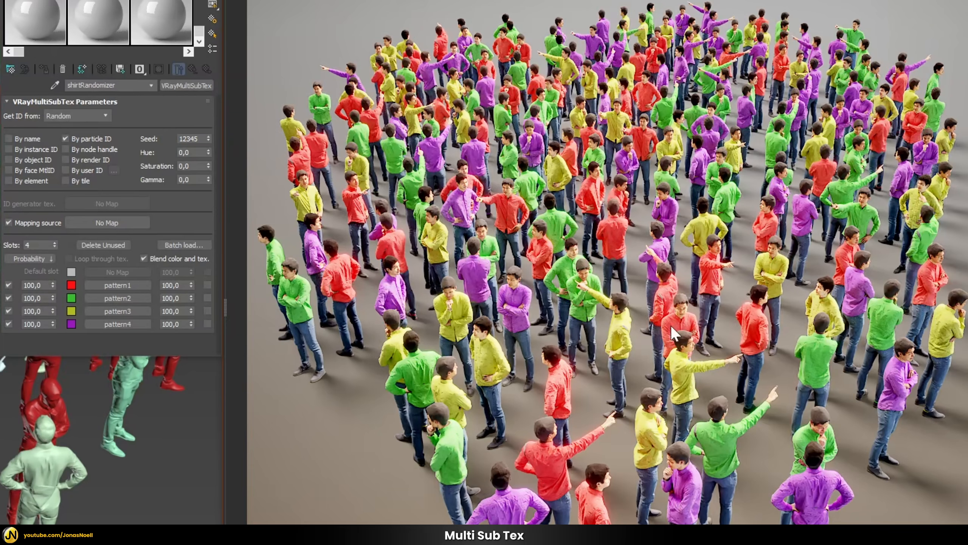
Try lower slot probabilities in the shirtRandomizer texture: 25,0 for pattern1 and 5,0 for pattern2
drag(44, 287, 10, 285)
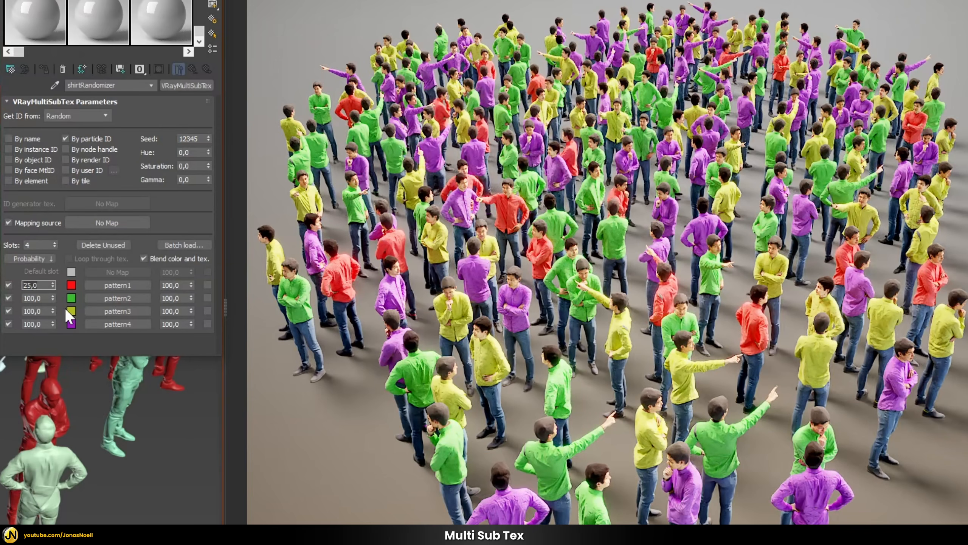
click(46, 298)
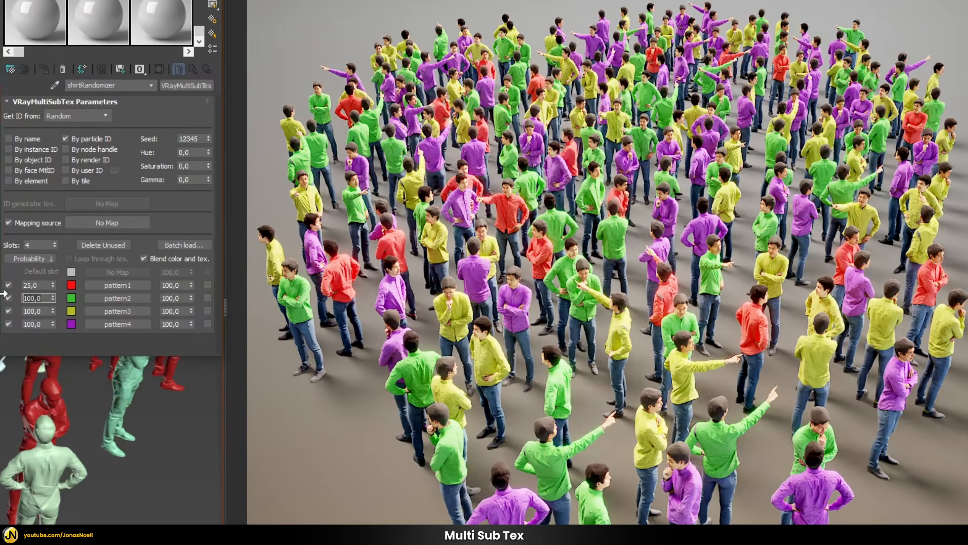
text(5)
key(Return)
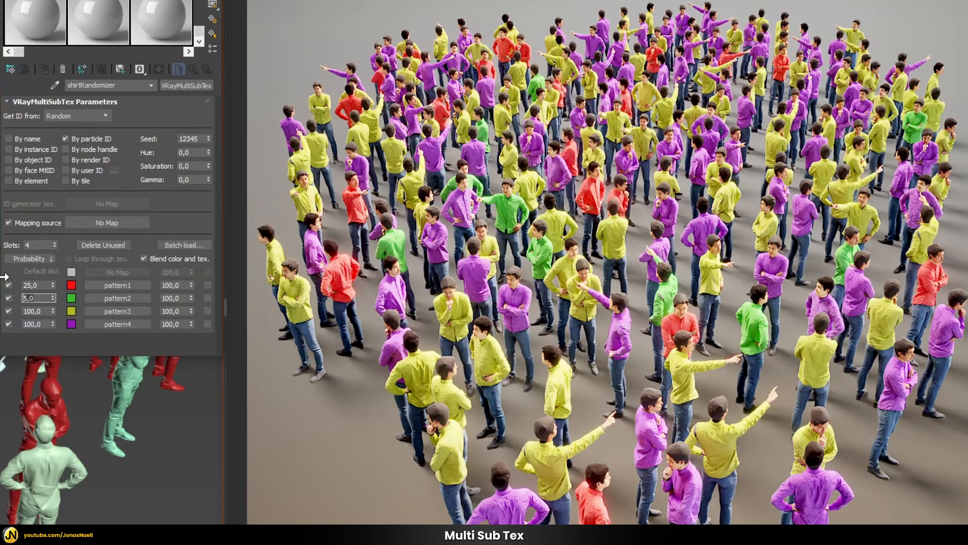
Restore the slot probabilities of pattern2 and pattern1 to 100,0
text(100)
key(Return)
drag(43, 286, 21, 285)
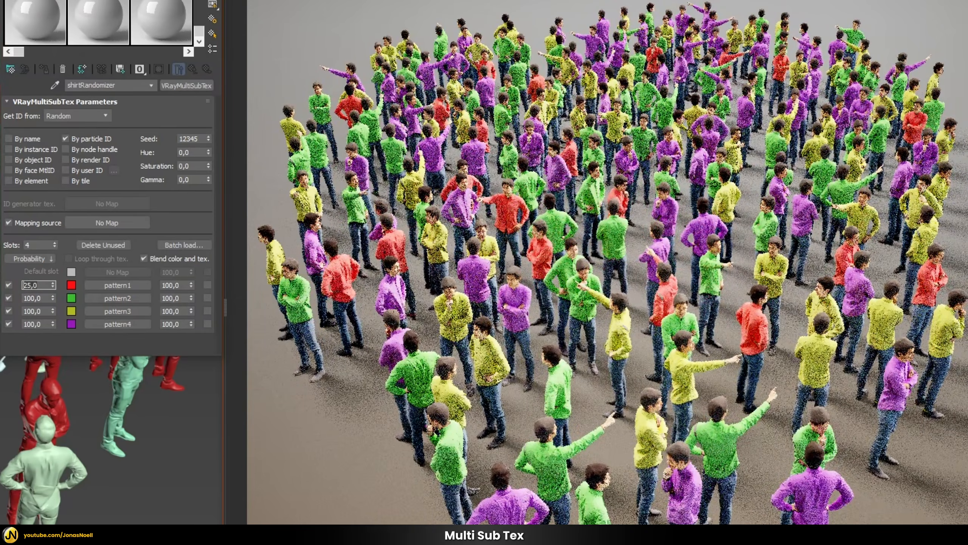
text(100)
key(Return)
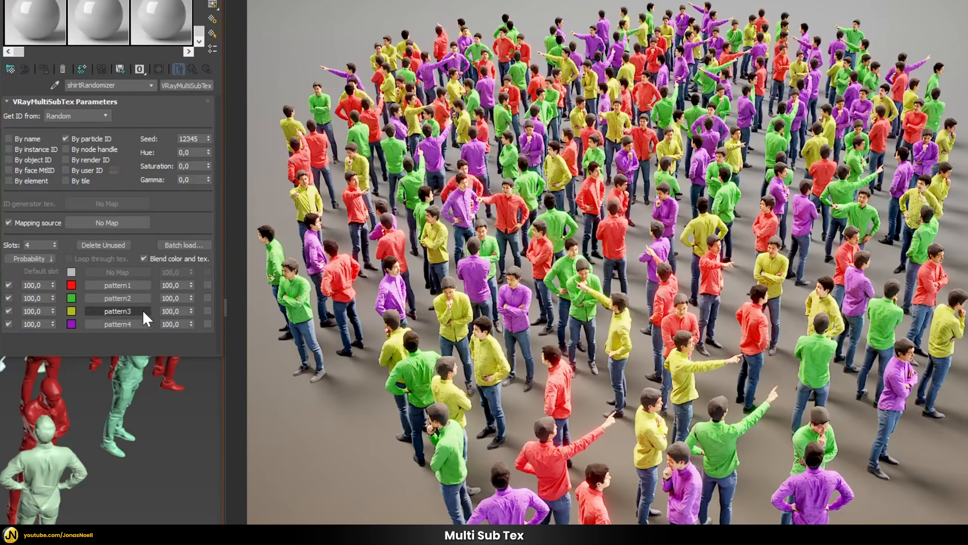
Enable blending of the pattern1 to pattern4 textures with the colors of their four slots
click(207, 285)
click(207, 298)
click(207, 311)
click(208, 324)
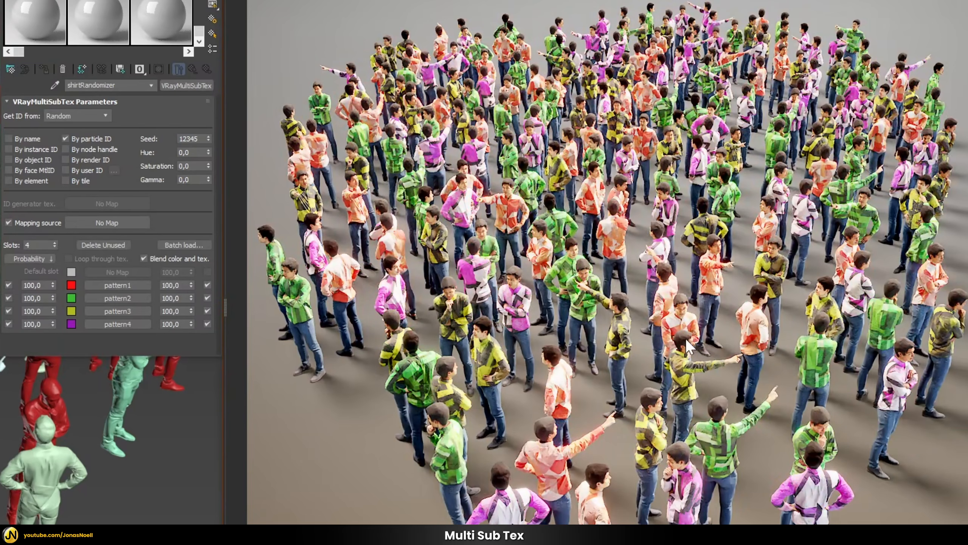
Assign a VRayTriplanarTex map as the mapping source of the shirtRandomizer texture
click(122, 222)
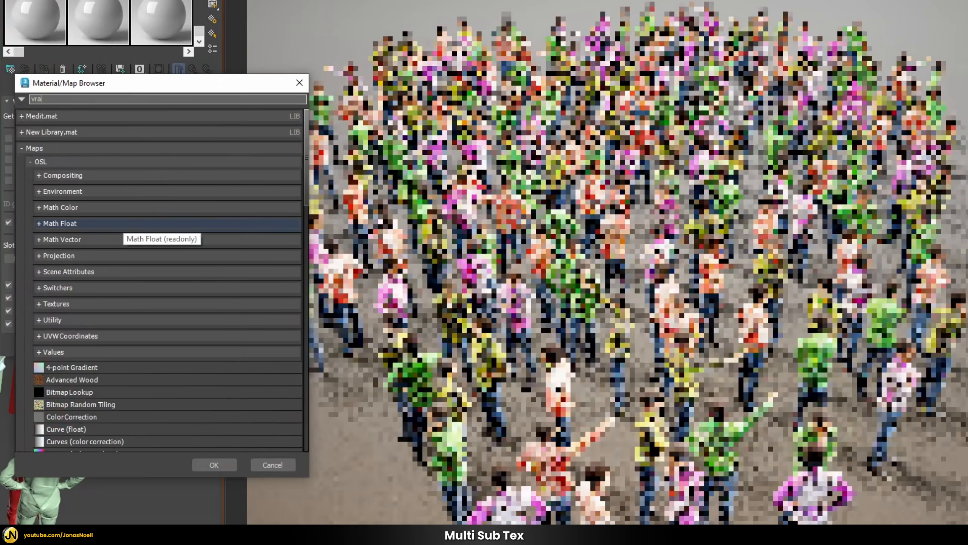
text(ytri)
double_click(65, 111)
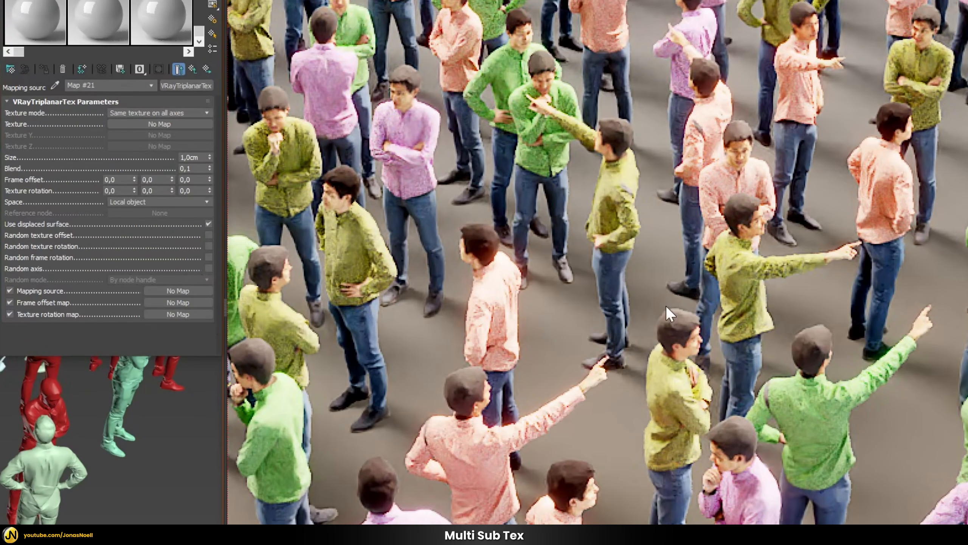
Try a triplanar texture size of 10,0 cm, settle on 25 cm, and return to the shirtRandomizer parameters
double_click(199, 160)
text(10)
key(Return)
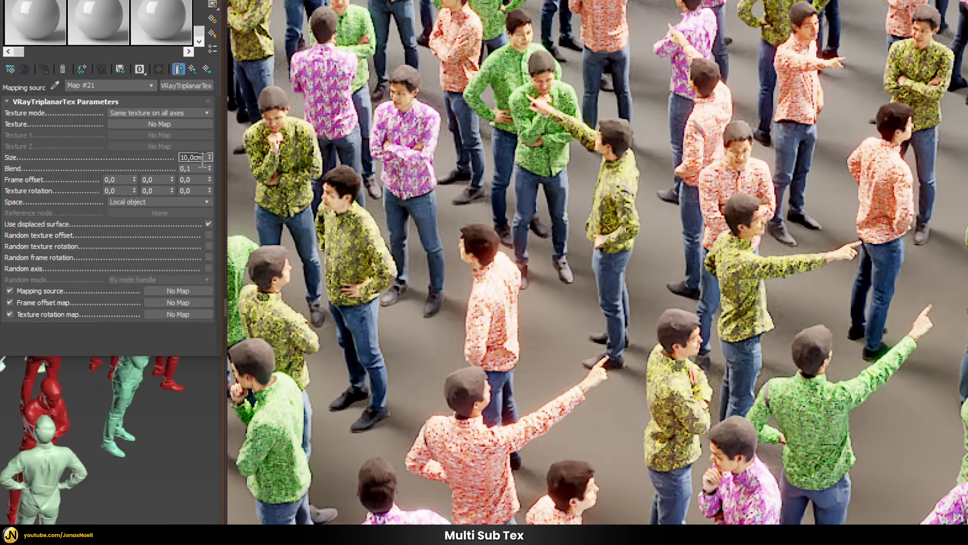
text(25)
key(Return)
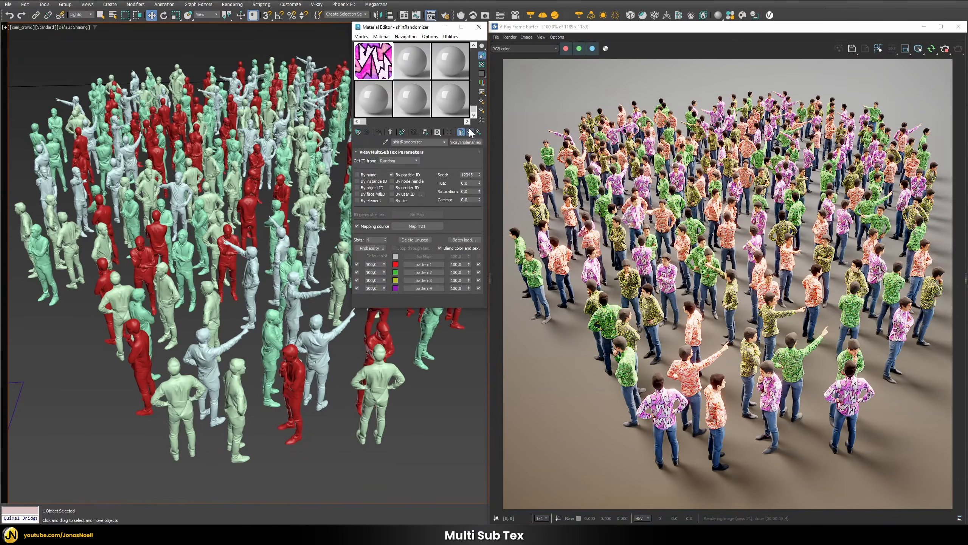
click(470, 132)
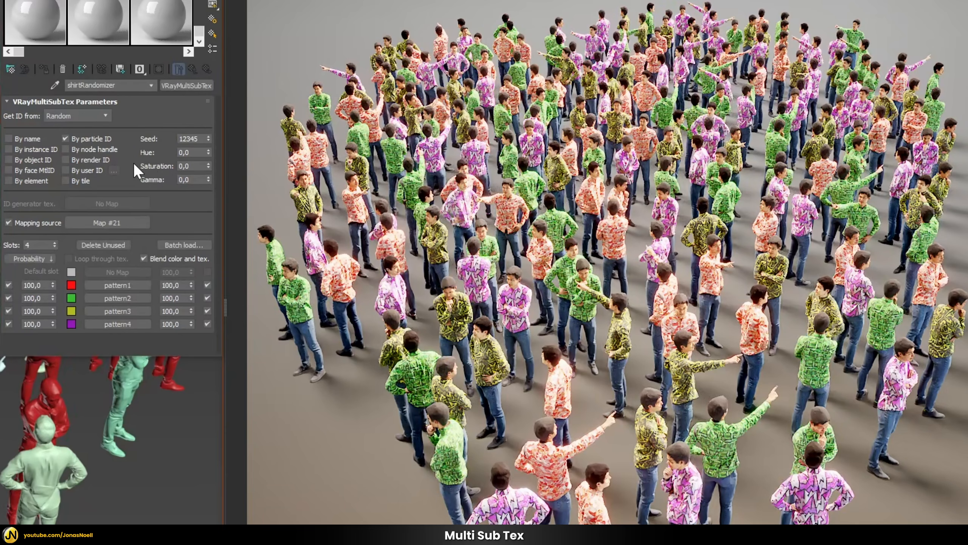
Set the random hue variation of the shirtRandomizer texture to 100,0
click(194, 152)
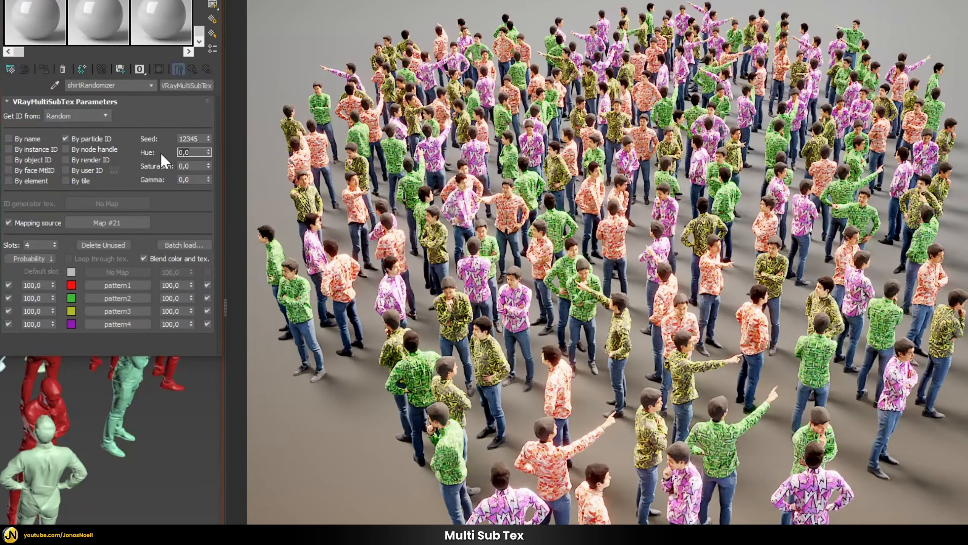
text(100)
key(Return)
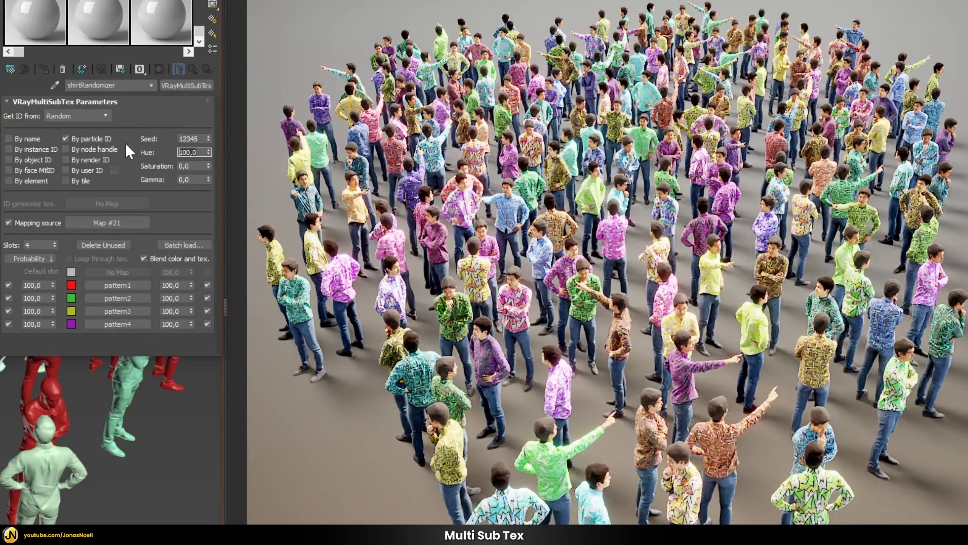
Set the random saturation variation to 50,0 and the gamma variation to 10,0
click(201, 166)
text(50)
key(Return)
click(198, 179)
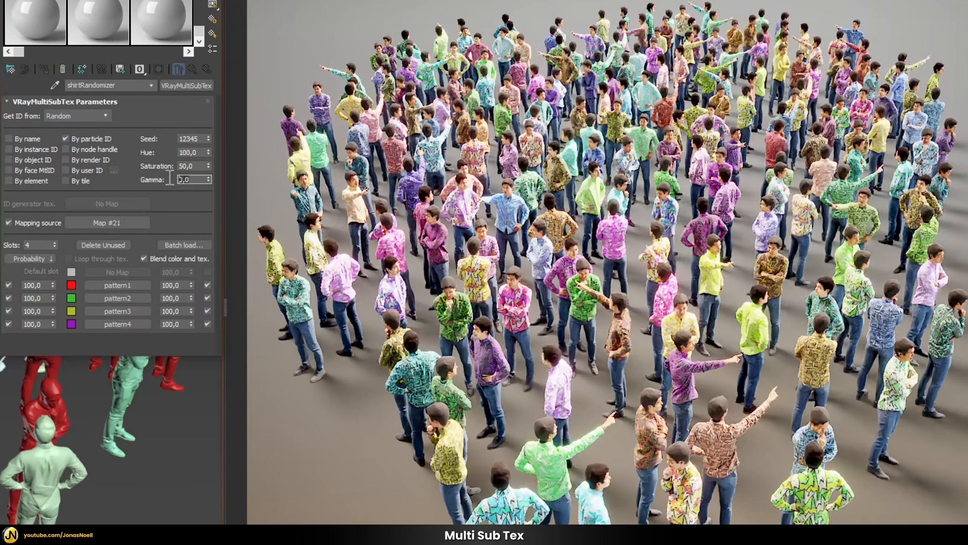
text(1)
key(Return)
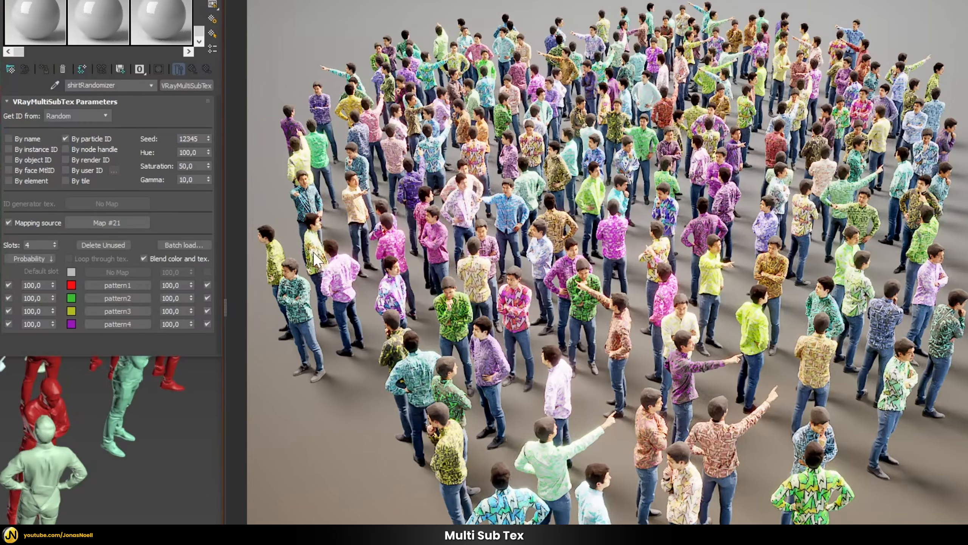
Examine the randomized shirt patterns and colors up close across the rendered crowd
scroll(529, 257, up, 1)
mouse_move(585, 244)
middle_down()
mouse_move(630, 305)
mouse_move(573, 249)
middle_up()
middle_drag(787, 274, 557, 220)
middle_drag(753, 239, 676, 277)
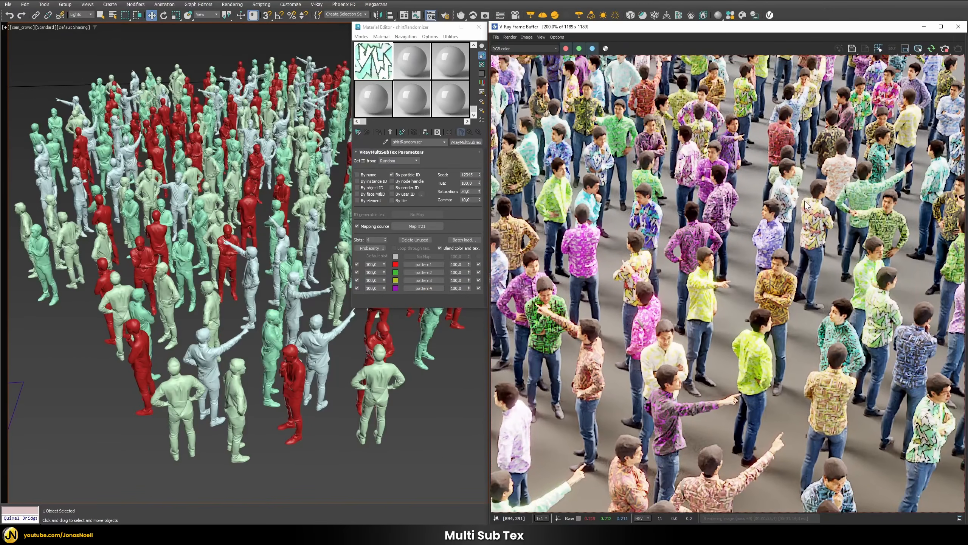
middle_drag(764, 259, 758, 227)
mouse_move(592, 271)
middle_down()
mouse_move(629, 266)
mouse_move(767, 206)
middle_up()
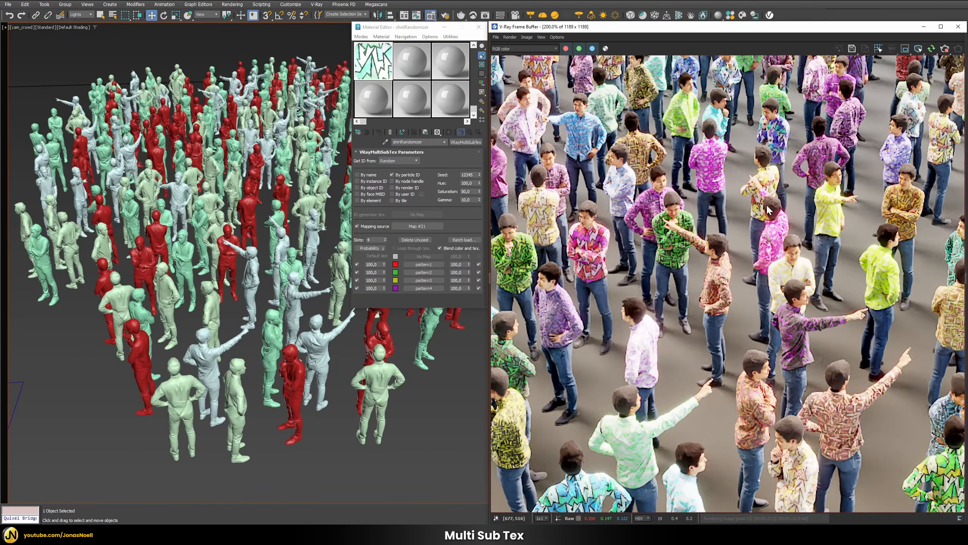
scroll(769, 204, down, 1)
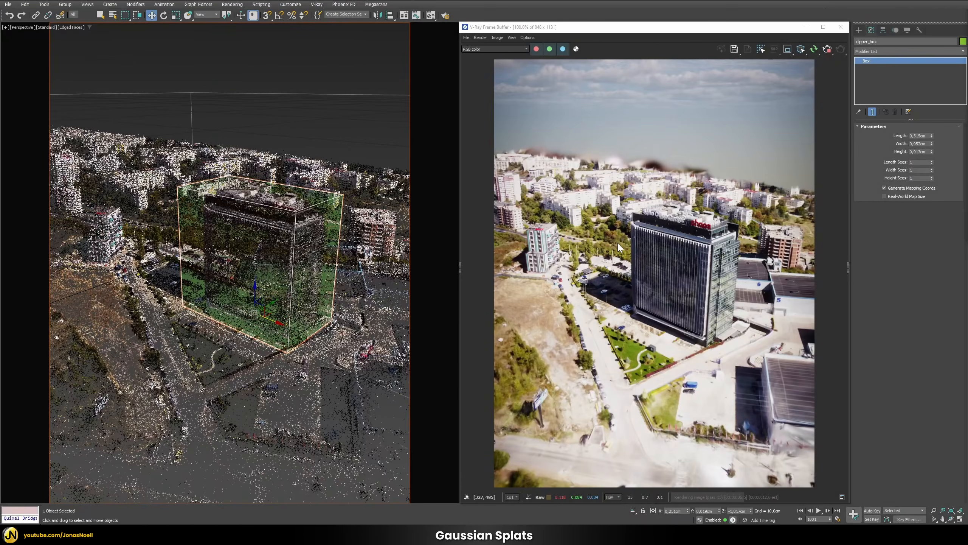
Select the clipper_box enclosing the office tower and view the Gaussian splat scene from different angles
mouse_move(331, 220)
alt+middle_down()
mouse_move(335, 229)
mouse_move(325, 210)
alt+middle_up()
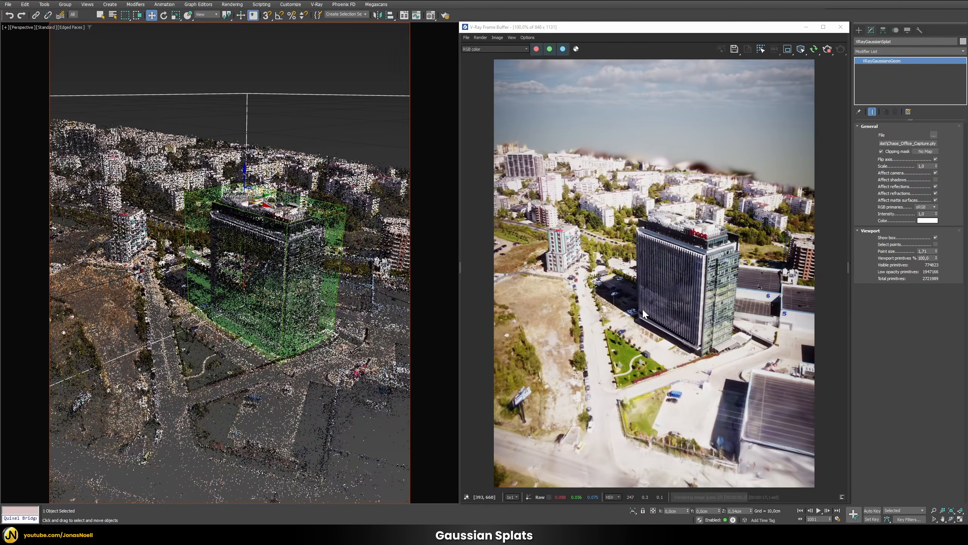
click(330, 223)
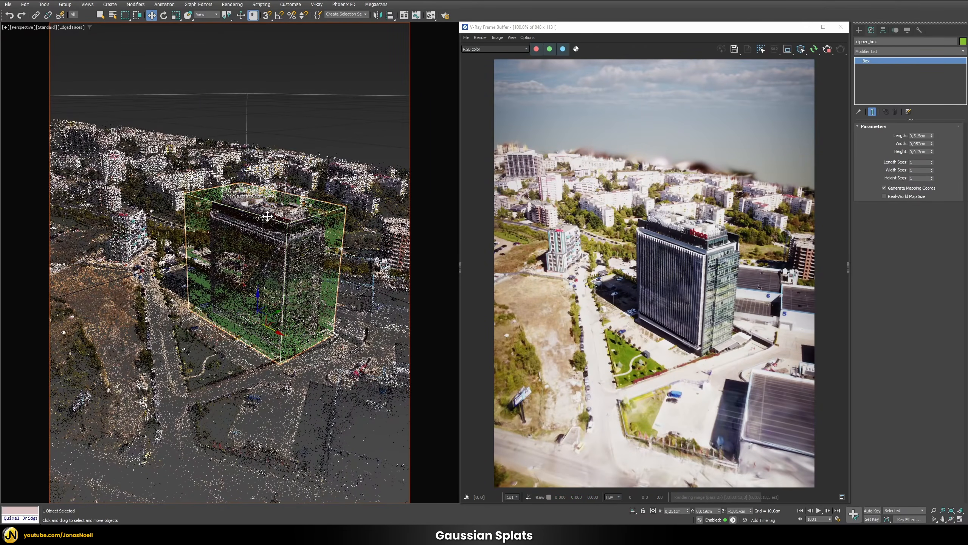
alt+middle_drag(269, 222, 322, 176)
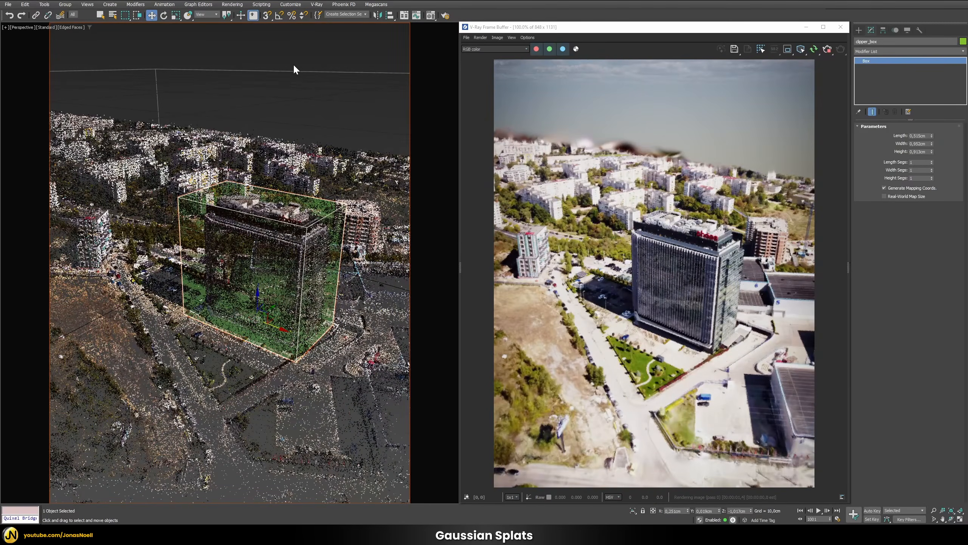
Select the VRayGaussianSplat object and assign a VRayDistanceTex map to its clipping mask
click(294, 70)
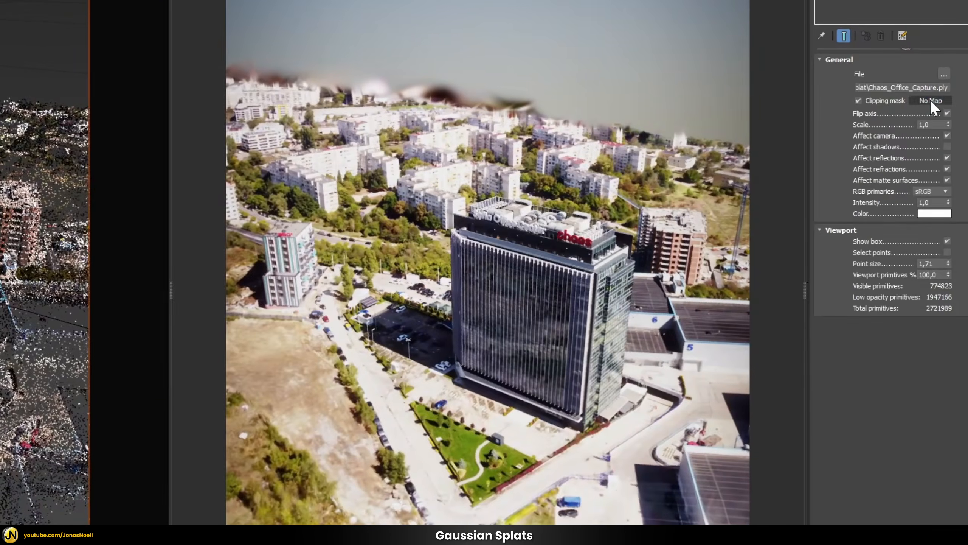
click(927, 132)
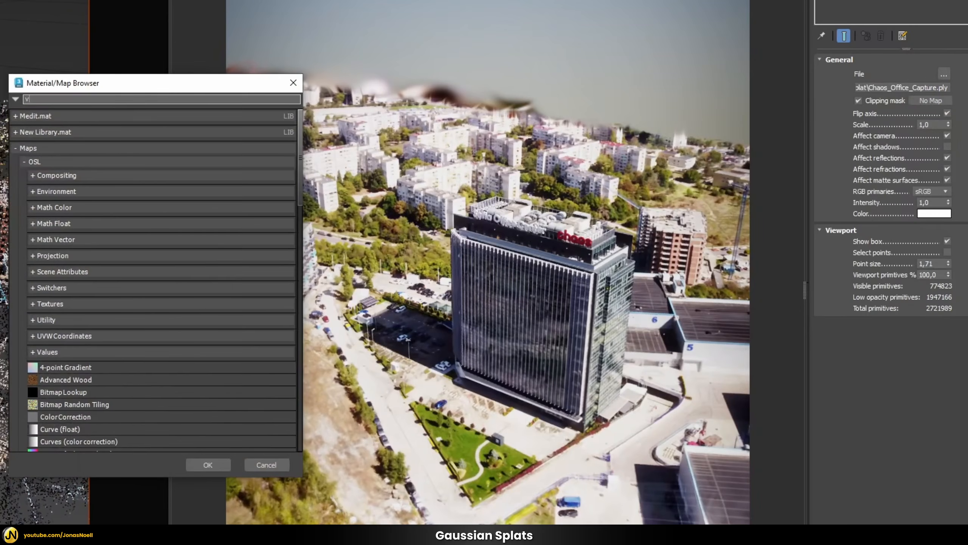
text(vraydi)
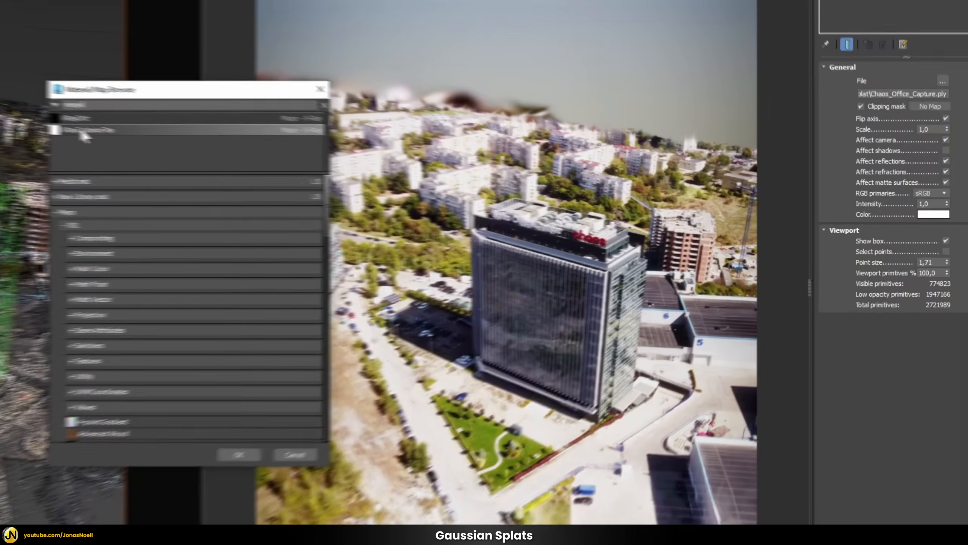
double_click(43, 125)
Load the clipping mask's distance map into the first Material Editor slot and add clipper_box to its objects
key(m)
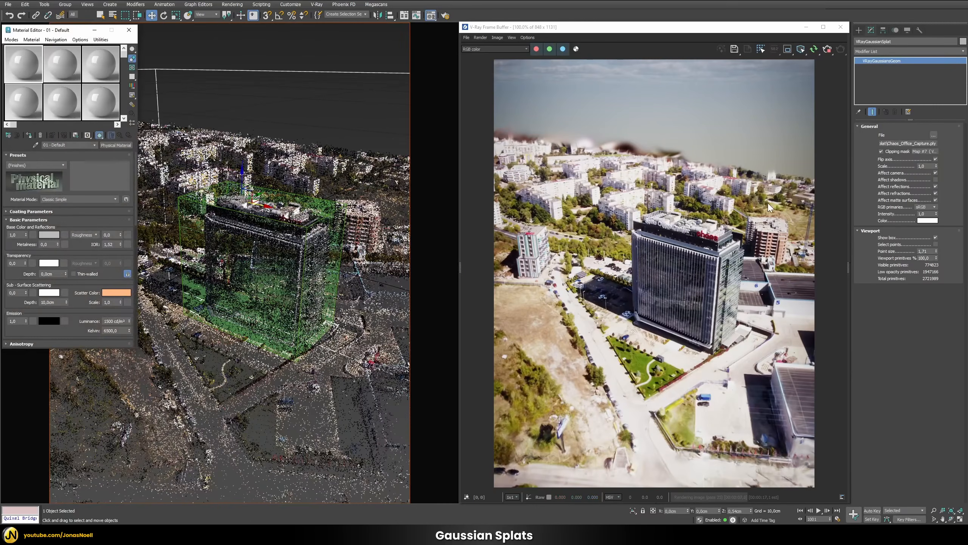
drag(924, 151, 22, 67)
click(54, 213)
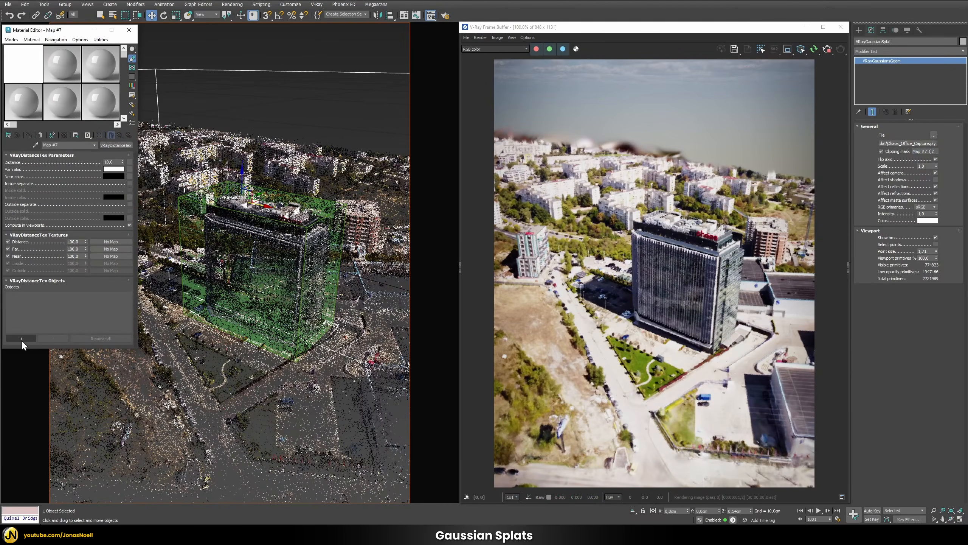
click(201, 201)
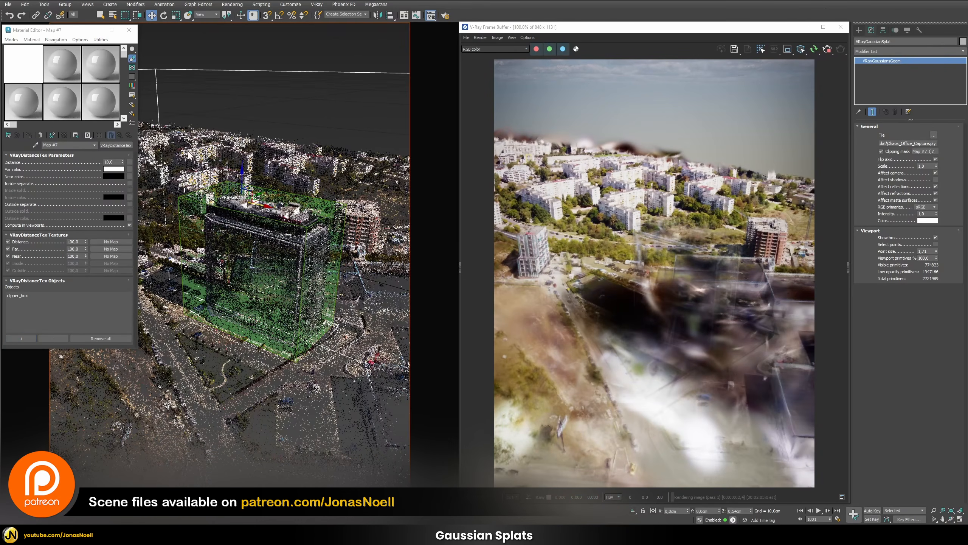
Set the map's distance to 0,0 and enable Inside separate and Inside solid
click(30, 160)
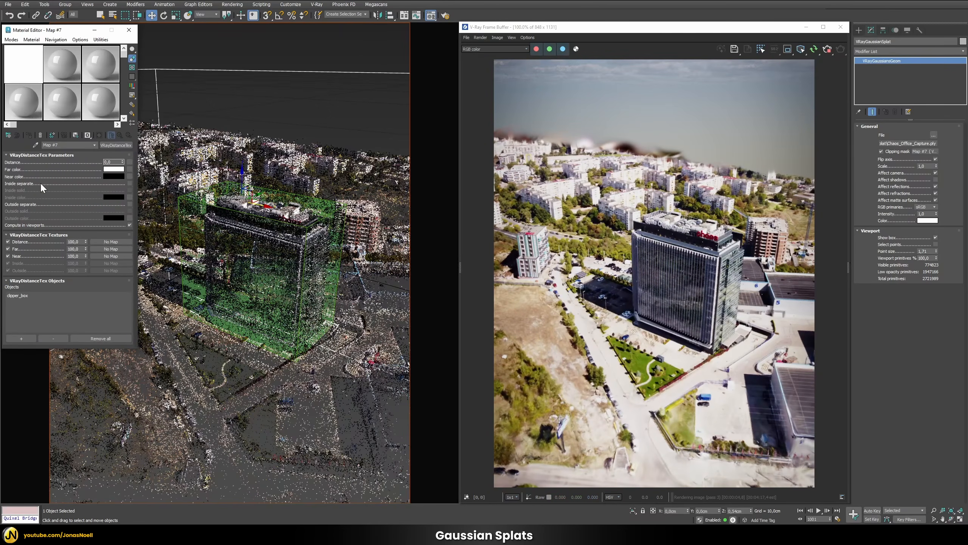
click(130, 183)
click(130, 190)
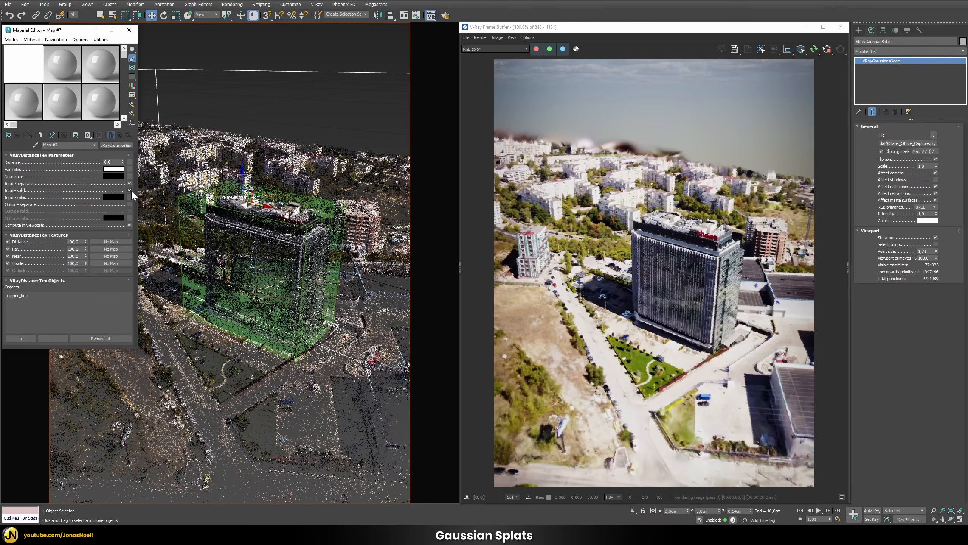
Try moving clipper_box sideways partly off the office tower, and undo the move
click(233, 210)
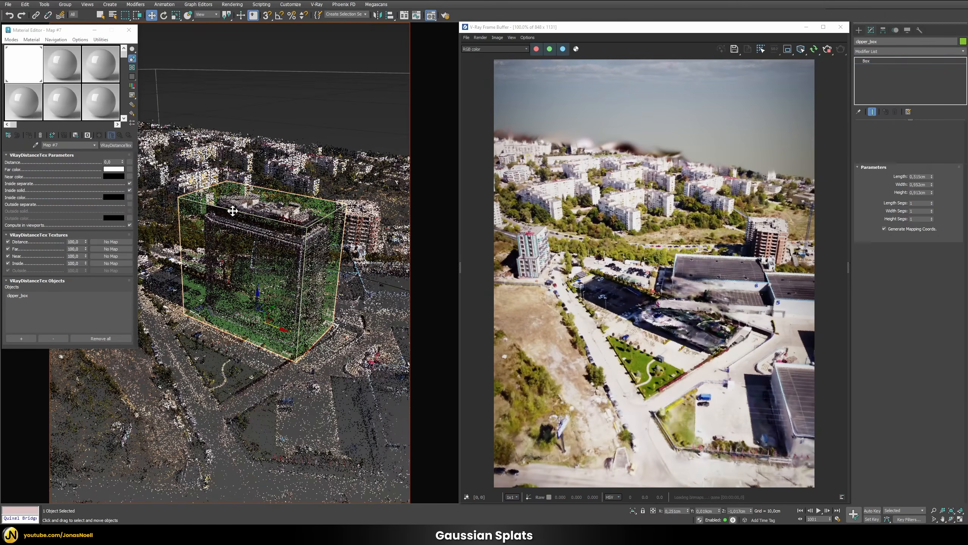
drag(282, 329, 234, 317)
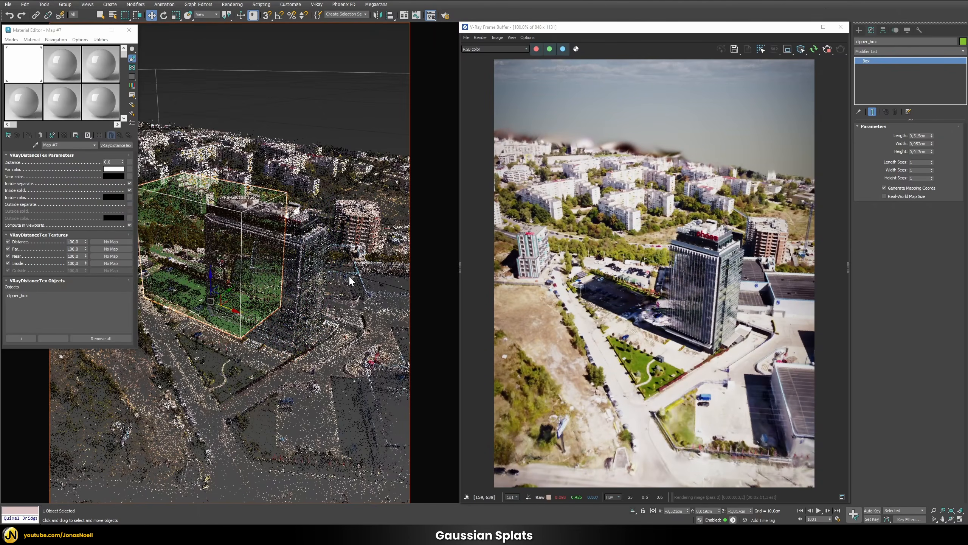
click(8, 15)
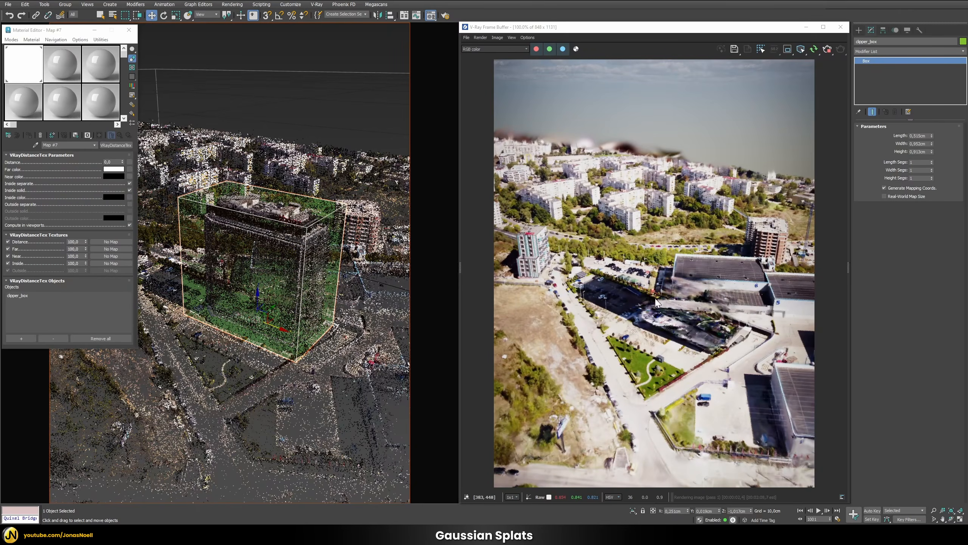
Show the replacement building model inside clipper_box and view it from several sides in the splat scene
click(967, 286)
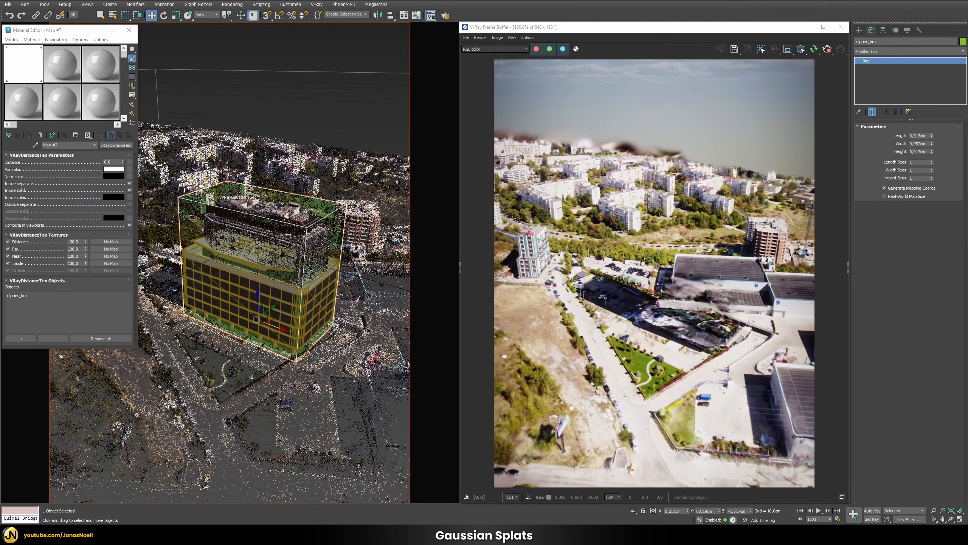
alt+middle_drag(343, 262, 281, 261)
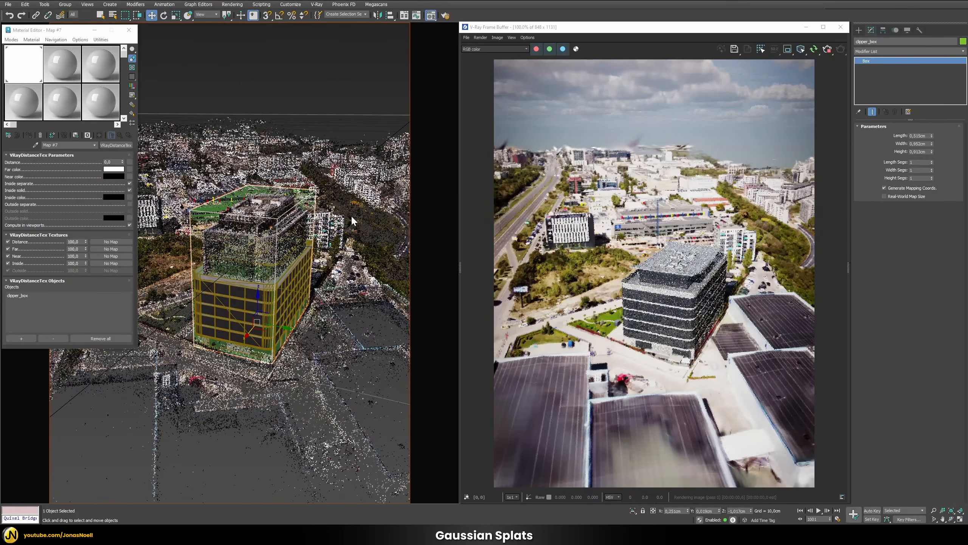
alt+middle_drag(349, 216, 310, 220)
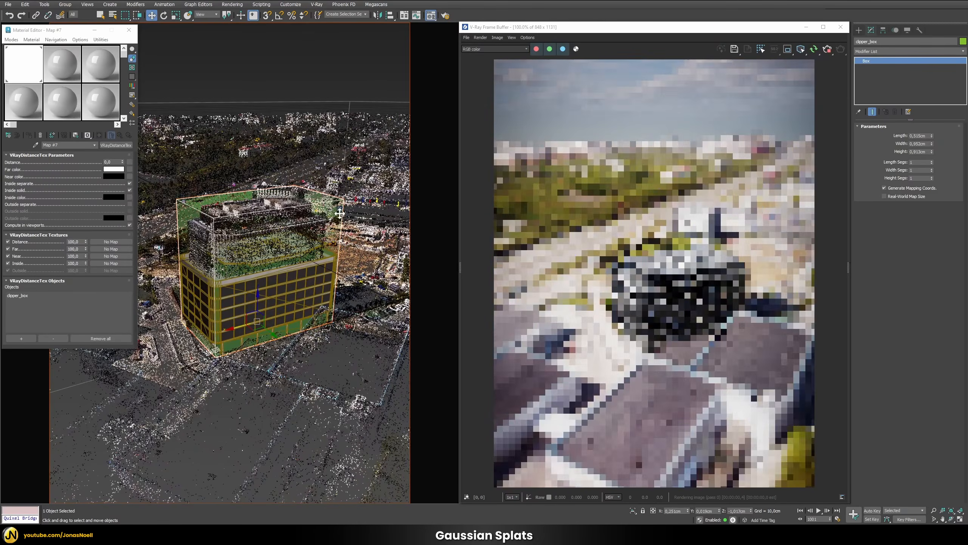
Wrap the clipping mask's distance map in a VRayCompTex, keeping the old map as sub-map
alt+middle_drag(224, 322, 260, 190)
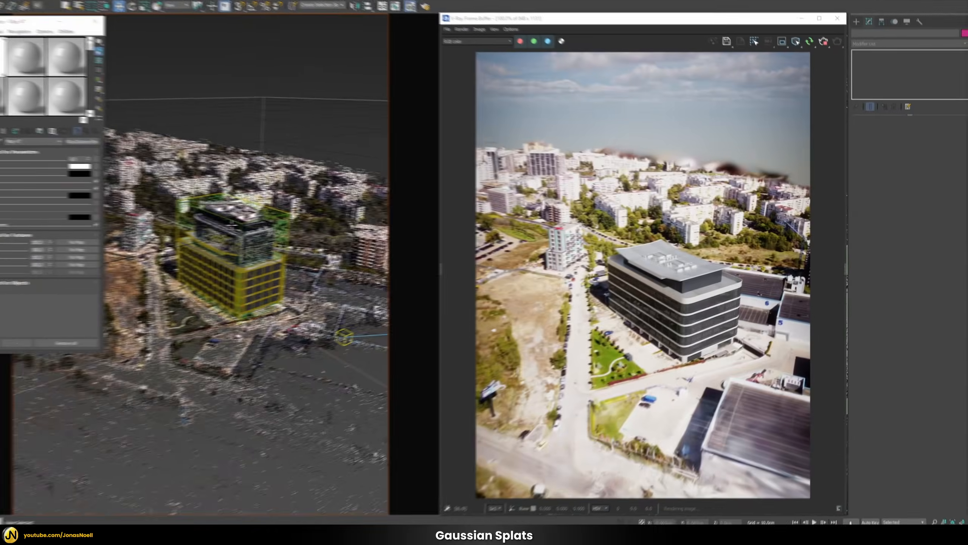
scroll(273, 230, down, 5)
alt+middle_drag(282, 210, 273, 230)
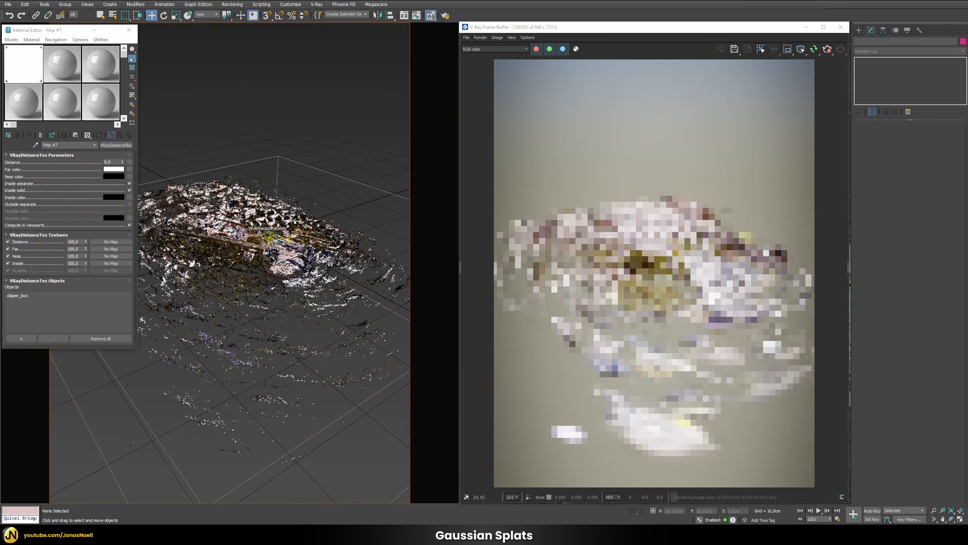
mouse_move(288, 182)
alt+middle_down()
mouse_move(283, 169)
mouse_move(286, 186)
alt+middle_up()
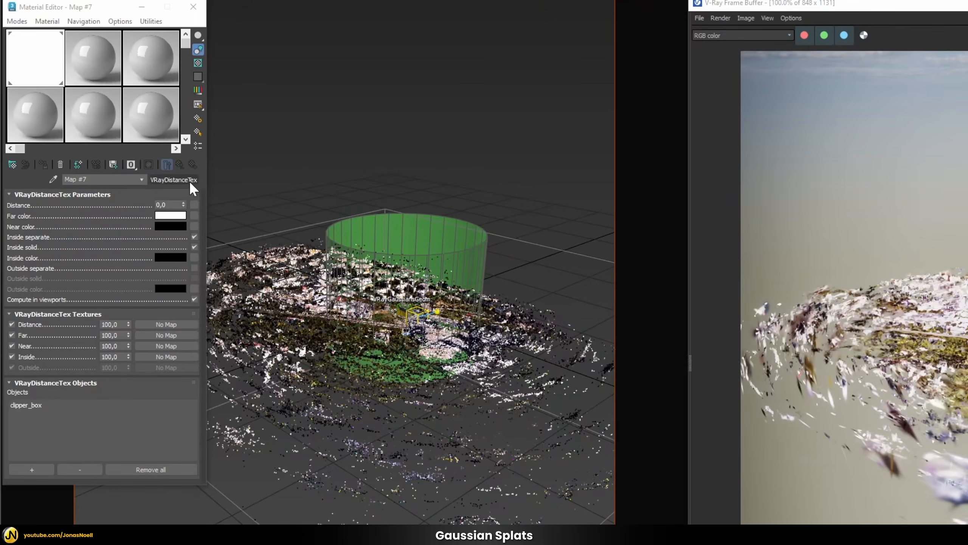
click(190, 181)
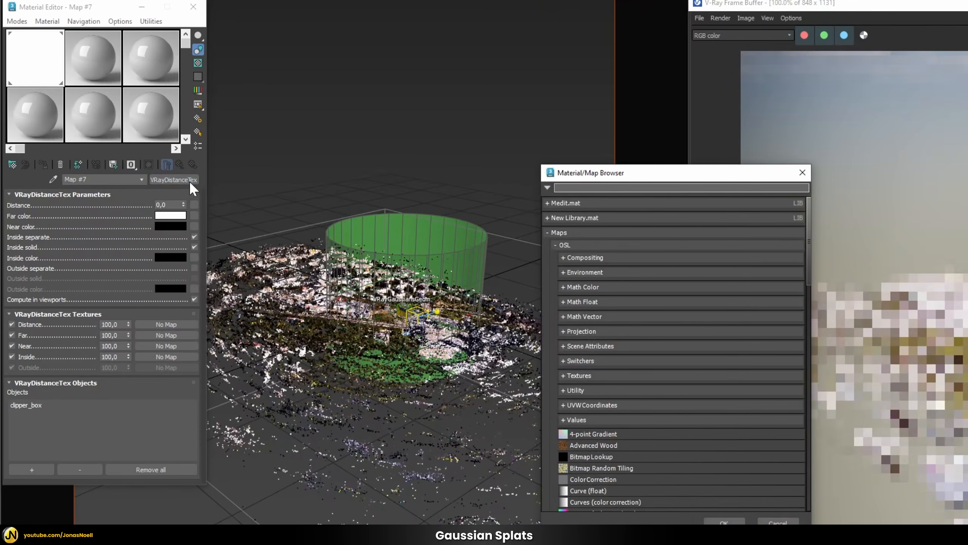
text(vraycomp)
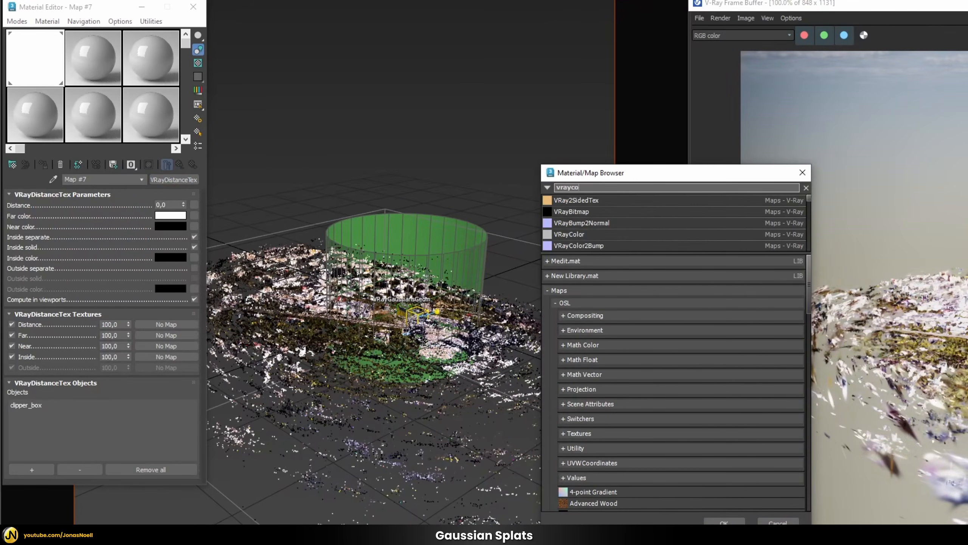
key(Down)
key(Return)
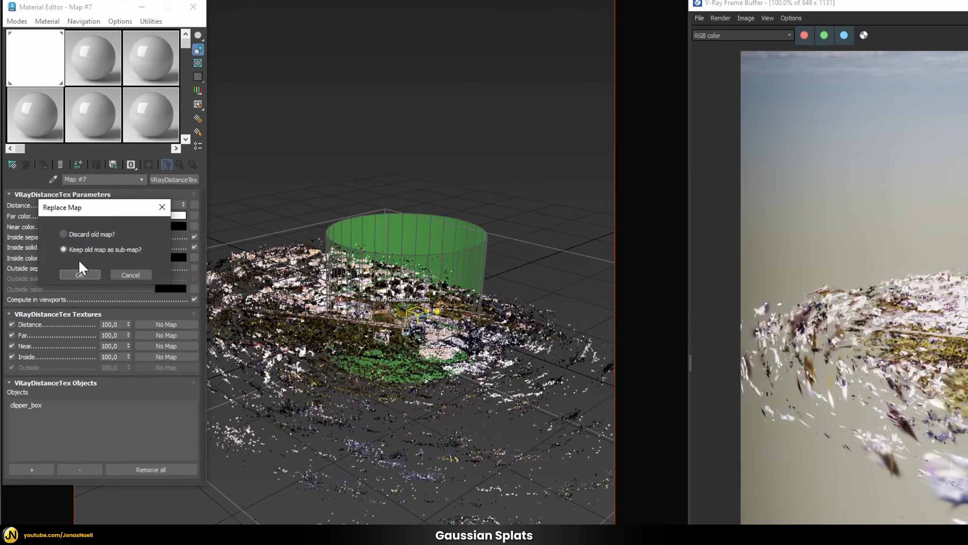
click(79, 274)
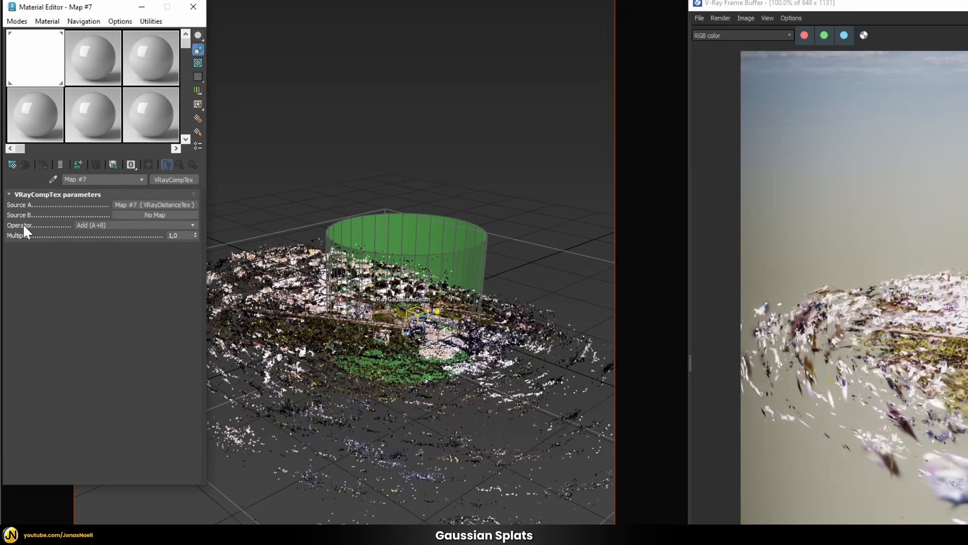
Set the composite's operator to Multiply (A*B) and place a copy of the Source A distance map in Source B
click(114, 225)
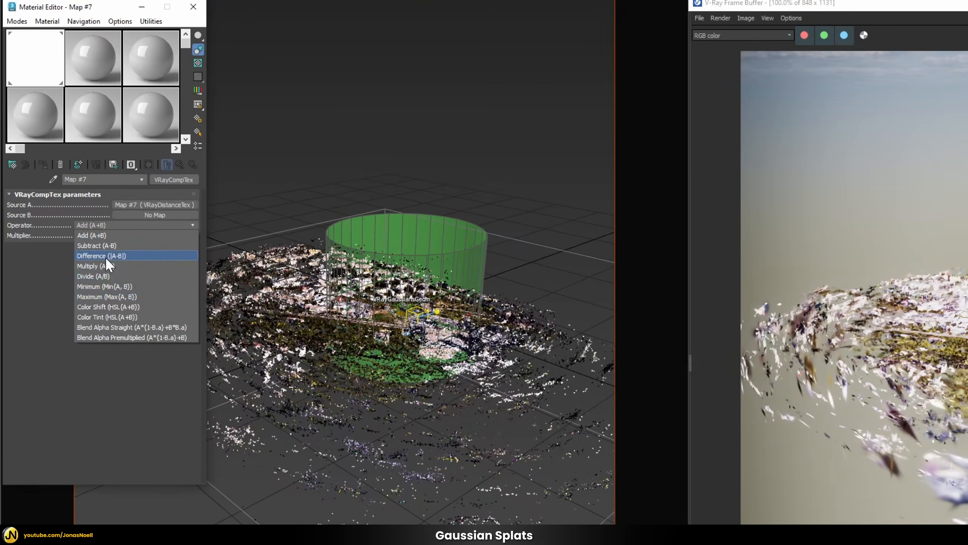
click(101, 266)
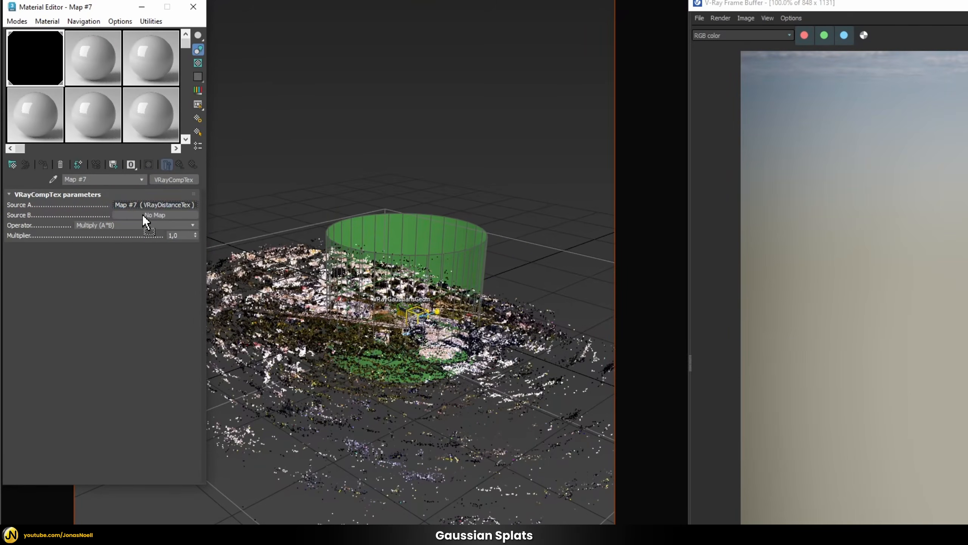
drag(142, 205, 142, 215)
click(92, 247)
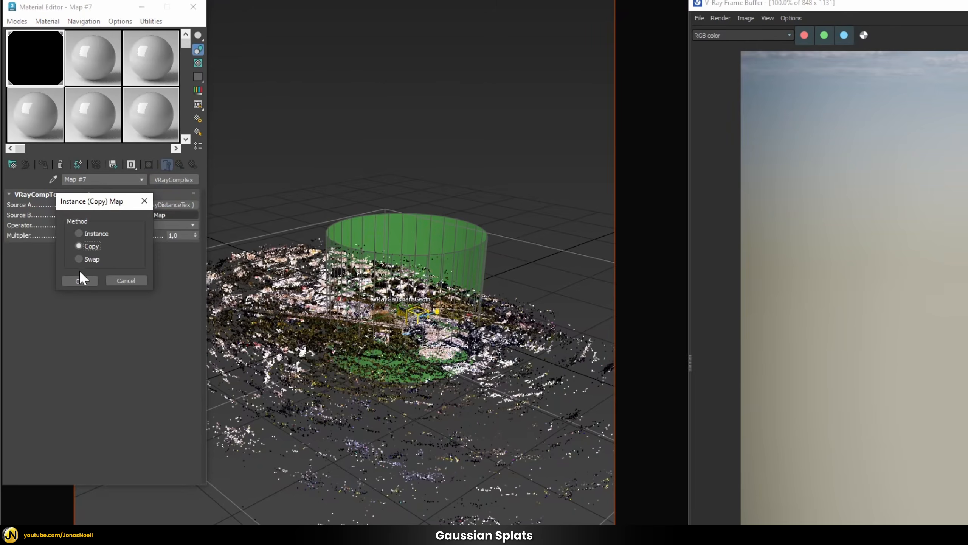
click(80, 277)
Replace clipper_box with clipper_cylinder in the object list of the Source B distance map
click(154, 215)
click(27, 403)
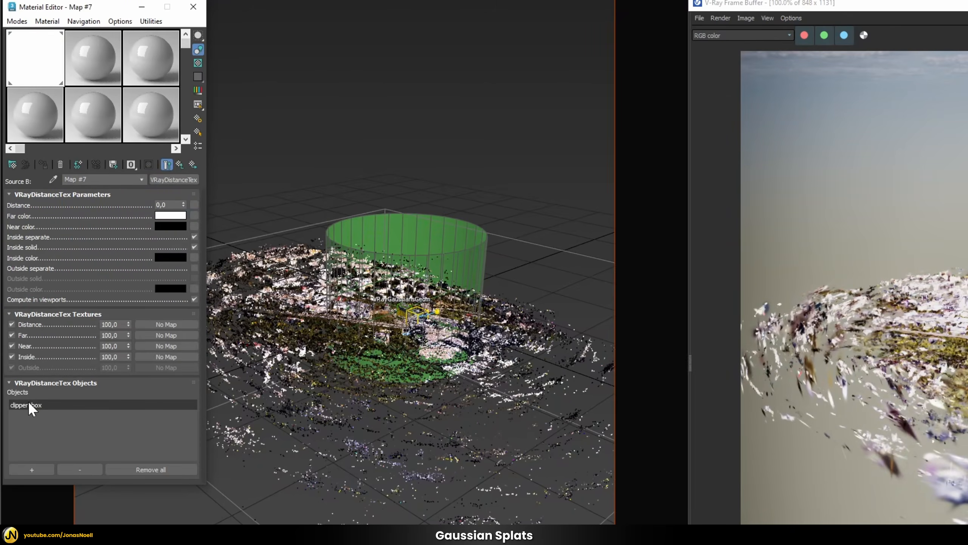
click(74, 466)
click(434, 232)
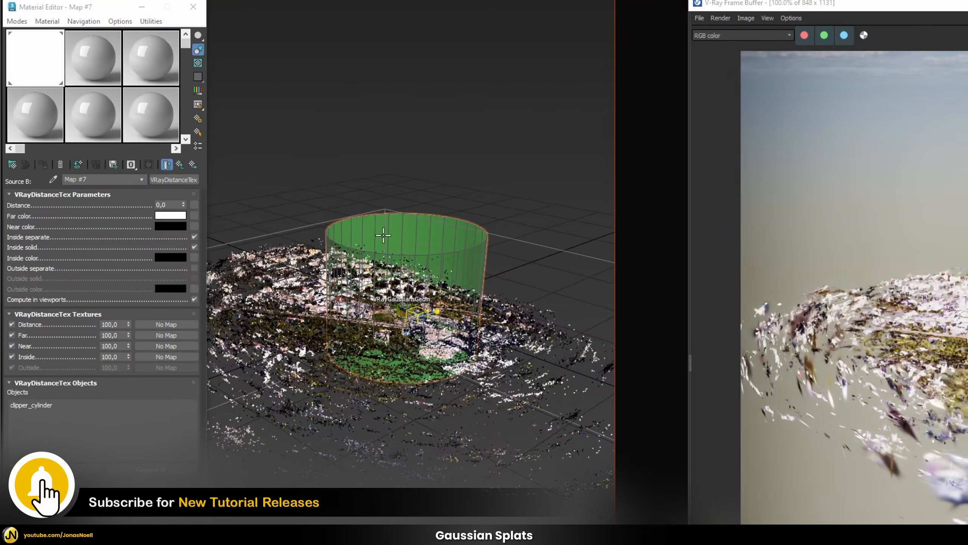
Disable Inside separate and enable Outside separate and Outside solid for the clipper_cylinder distance map
click(194, 236)
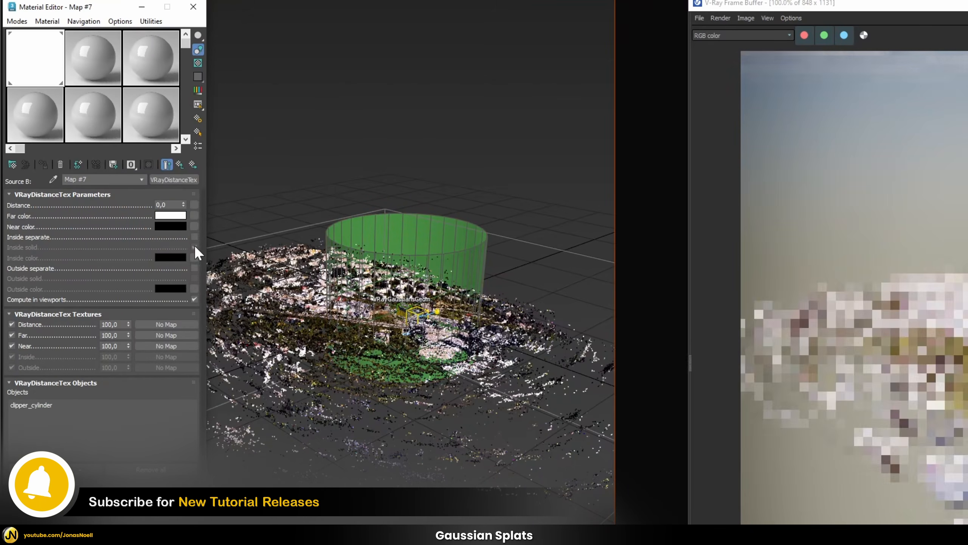
click(194, 268)
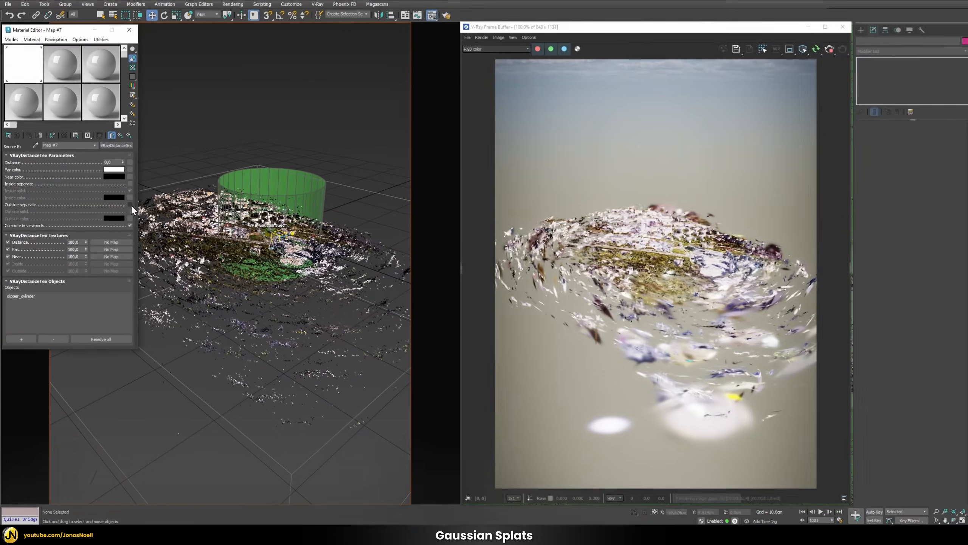
click(130, 211)
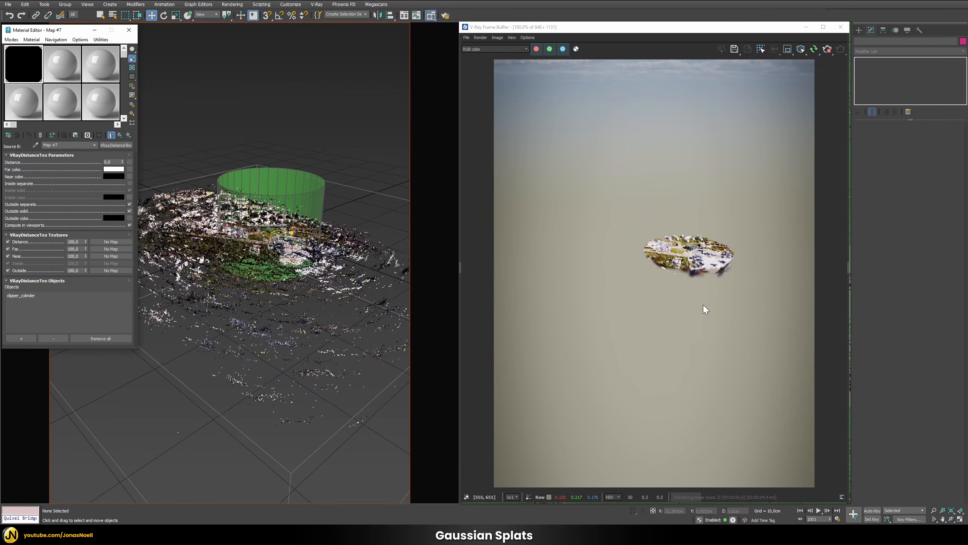
Return to the composite map, move clipper_box sideways along X partly off the office tower, and inspect the clipped splat scene
click(114, 134)
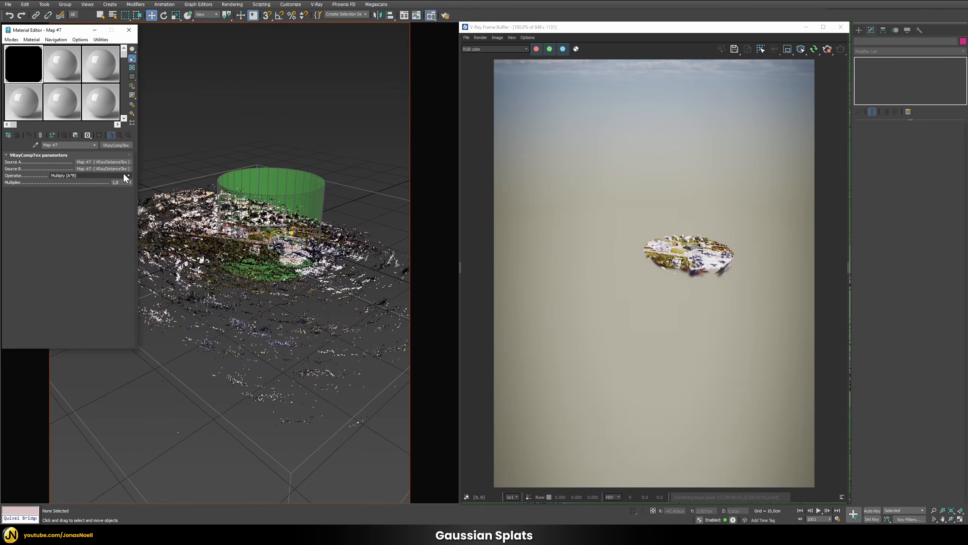
click(282, 182)
alt+middle_drag(282, 182, 277, 261)
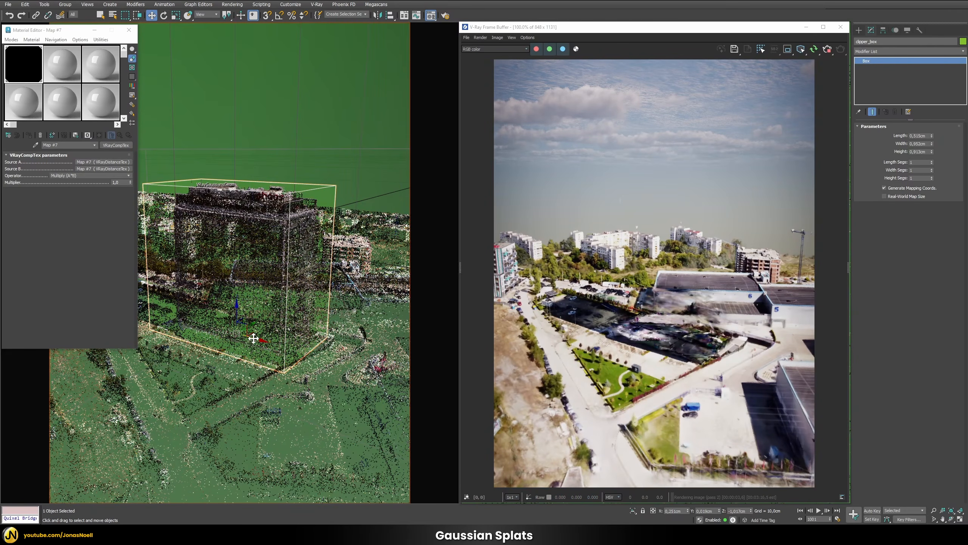
drag(251, 337, 216, 327)
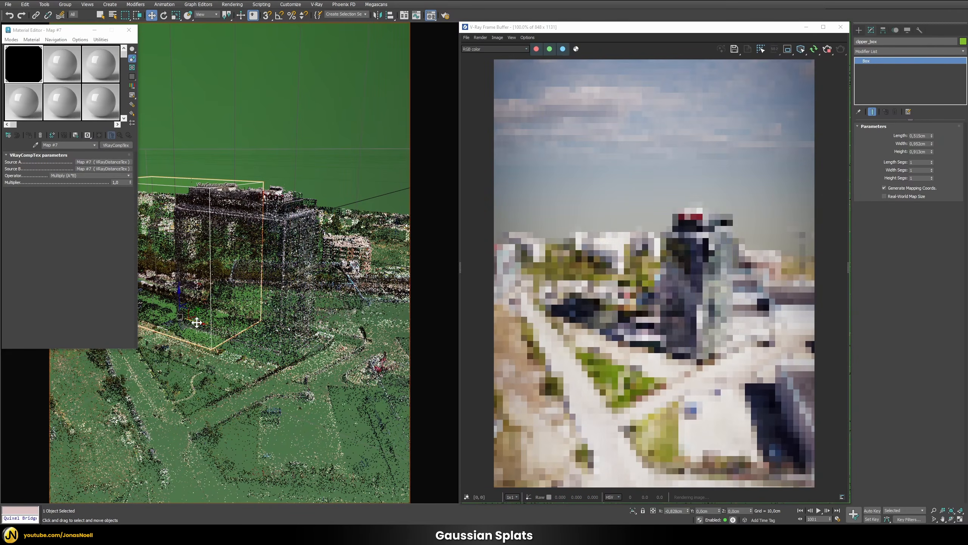
scroll(271, 273, down, 5)
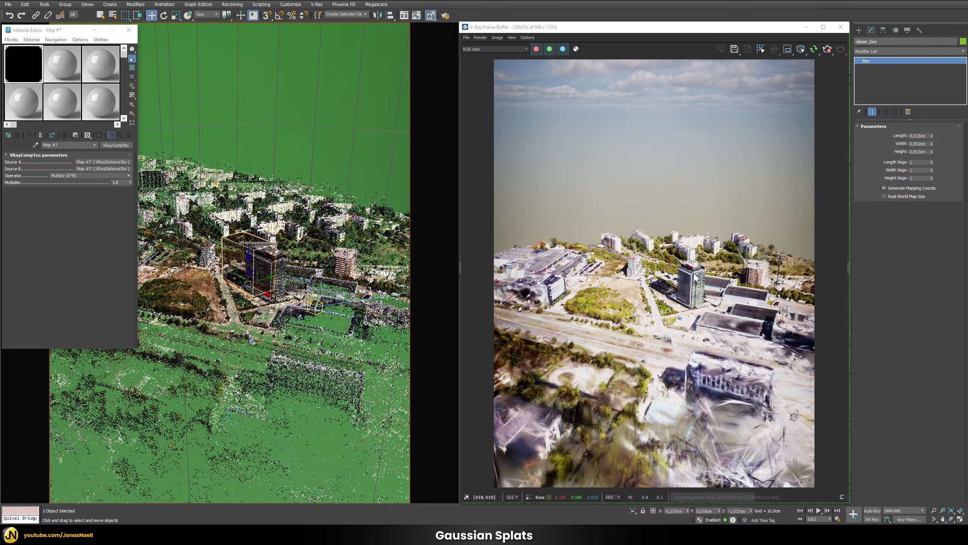
alt+middle_drag(332, 246, 404, 312)
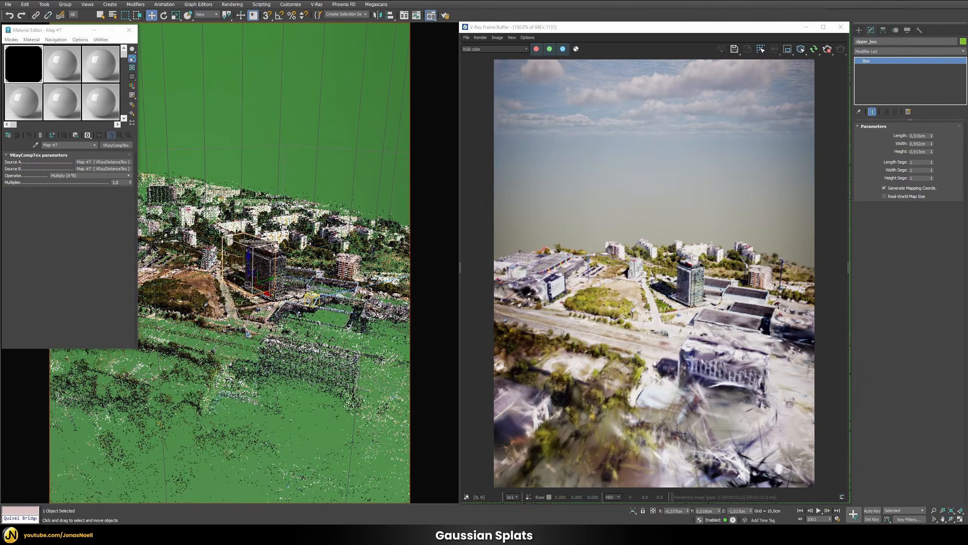
alt+middle_drag(206, 255, 242, 264)
scroll(277, 266, up, 3)
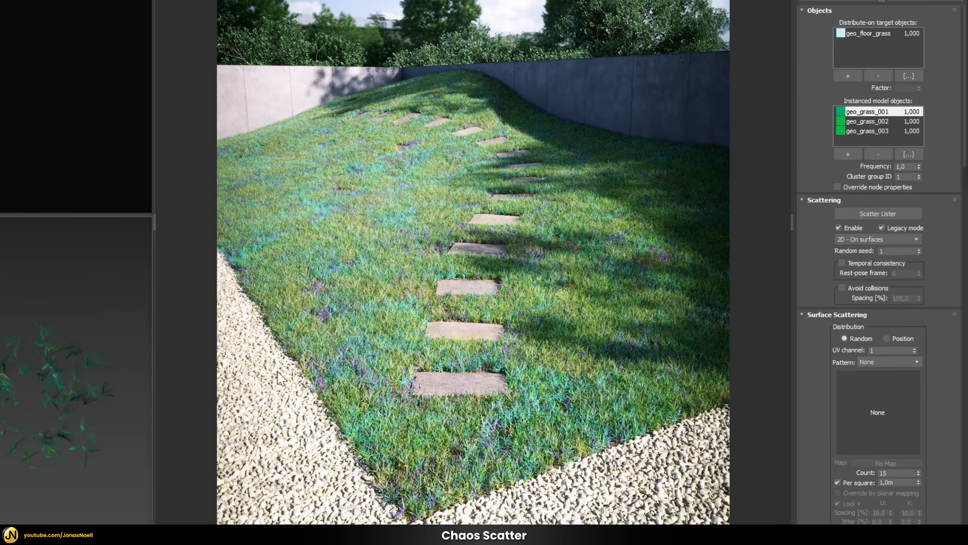
Enable Clusters in the Surface Scattering settings of the grass Chaos Scatter
drag(828, 437, 799, 206)
drag(822, 413, 858, 331)
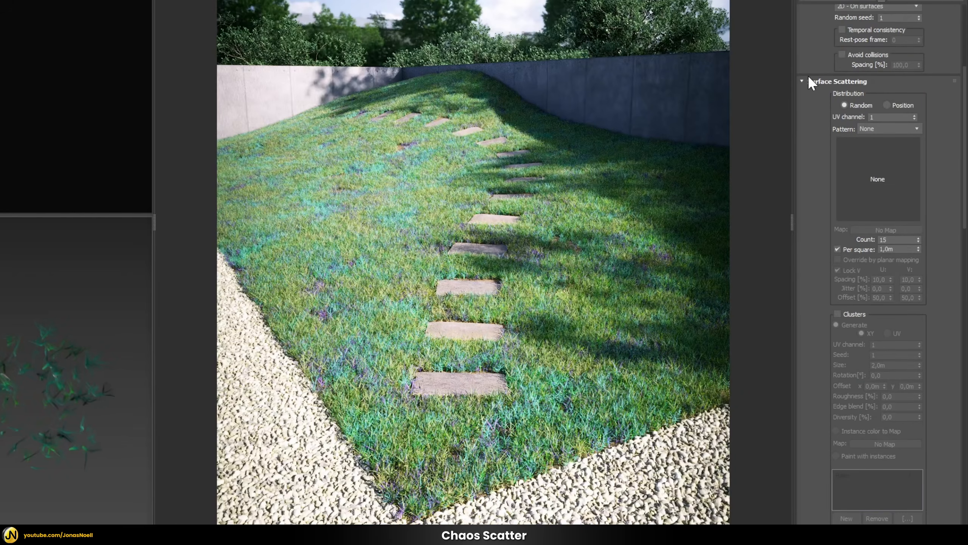
click(838, 313)
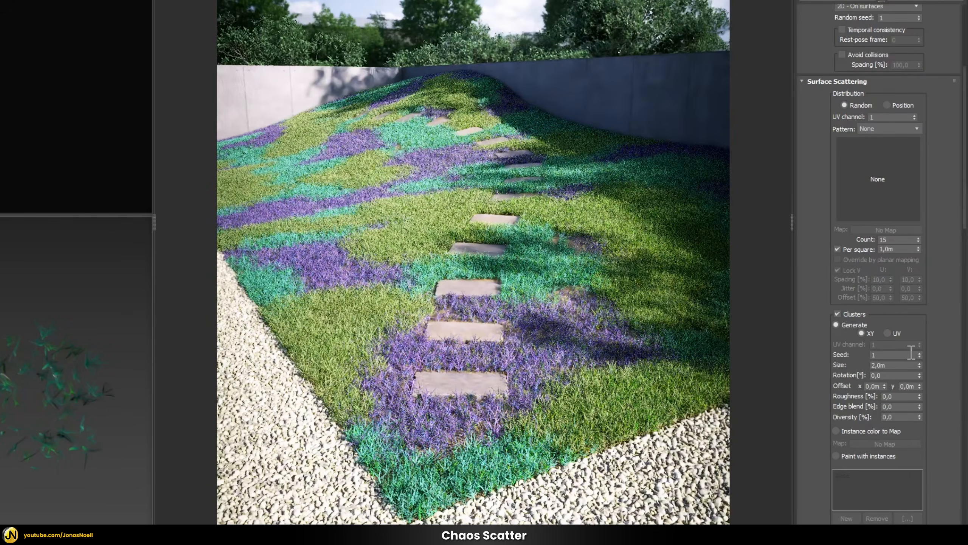
Set the cluster seed to 10, and try a cluster size of 0,5m before restoring it to 2,0m
click(905, 355)
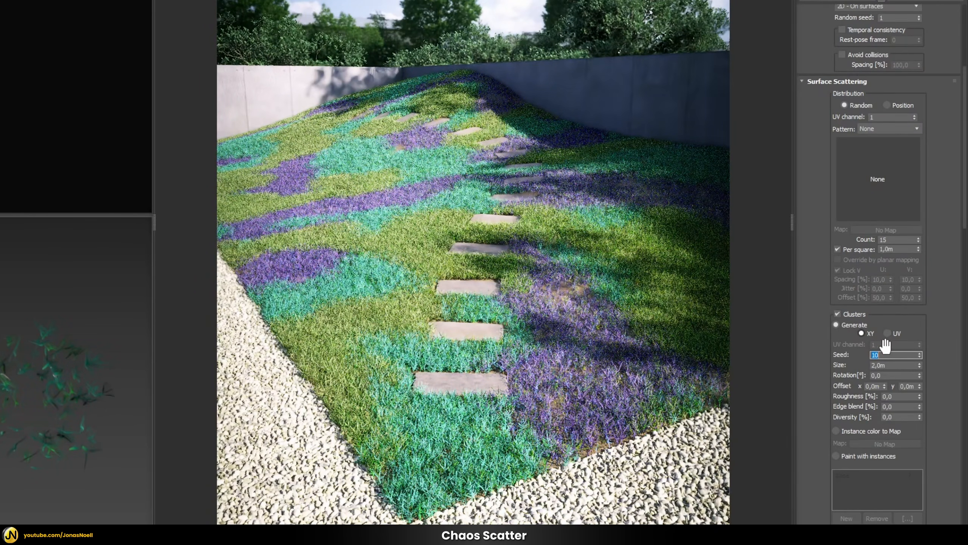
key(Tab)
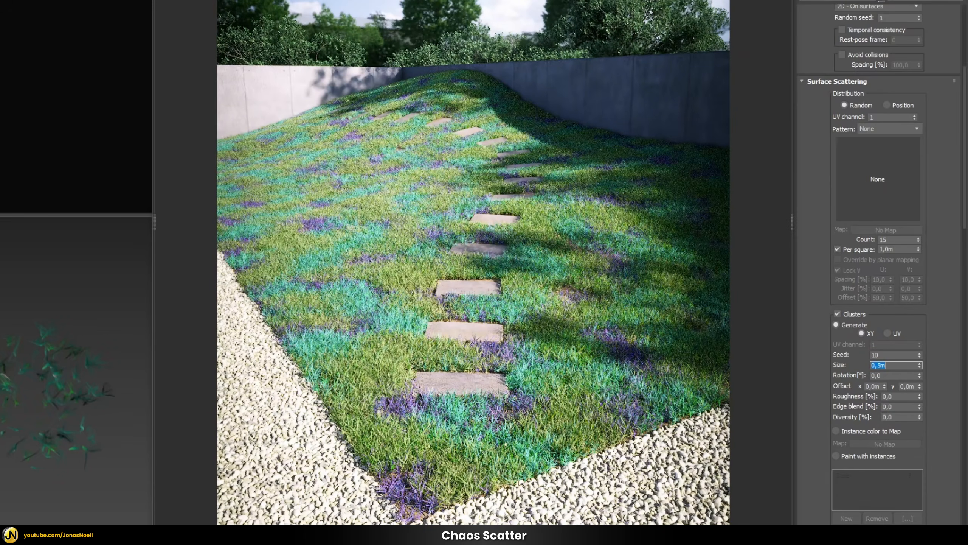
key(Return)
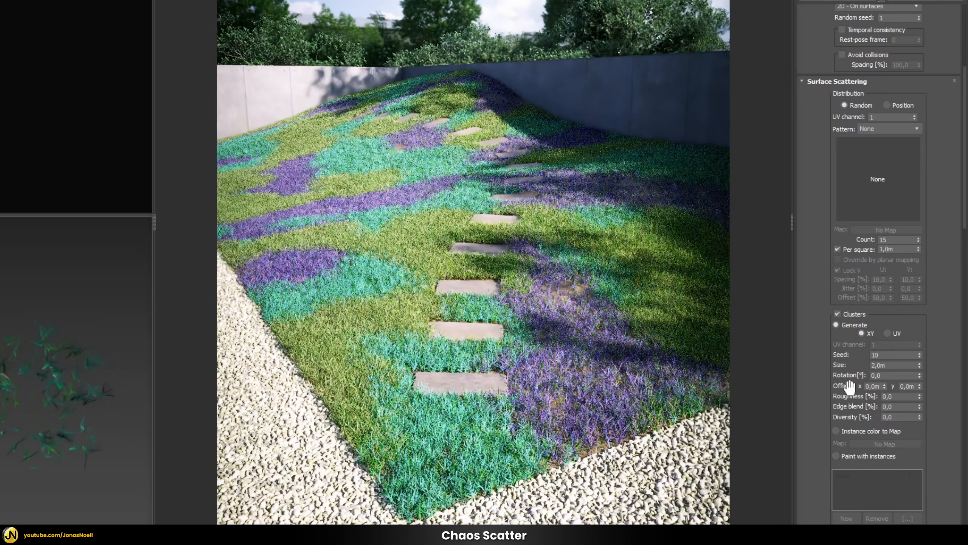
Set the clusters' Edge blend and Diversity to 50,0 and switch the cluster mode to Instance color to Map
drag(903, 407, 847, 404)
text(50)
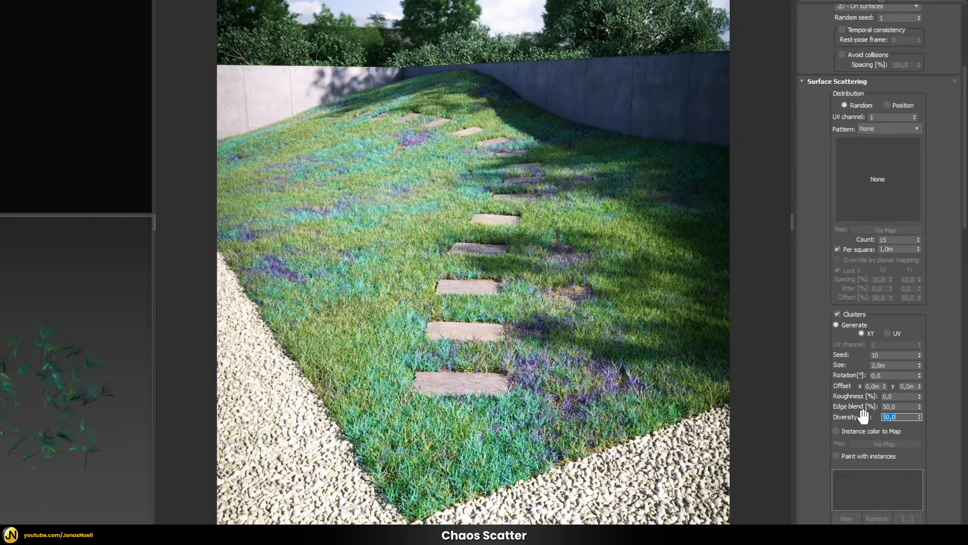
click(845, 434)
Check the instance colors assigned to geo_grass_001, geo_grass_002 and geo_grass_003
drag(810, 212, 827, 441)
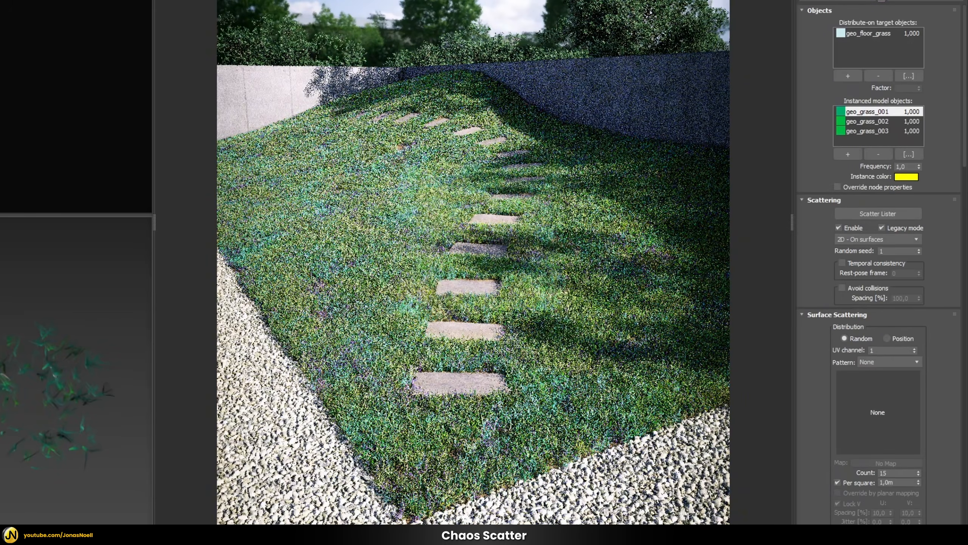
click(871, 122)
click(876, 129)
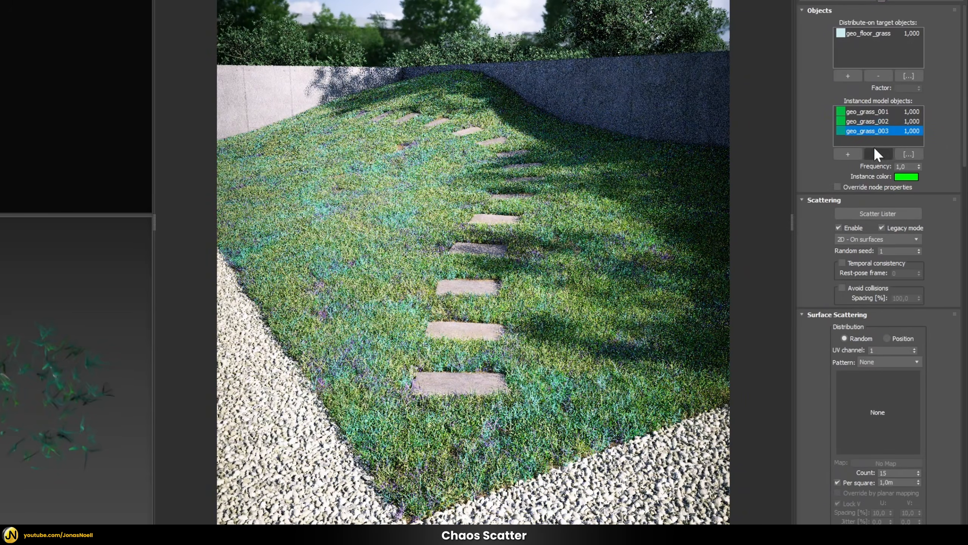
click(873, 123)
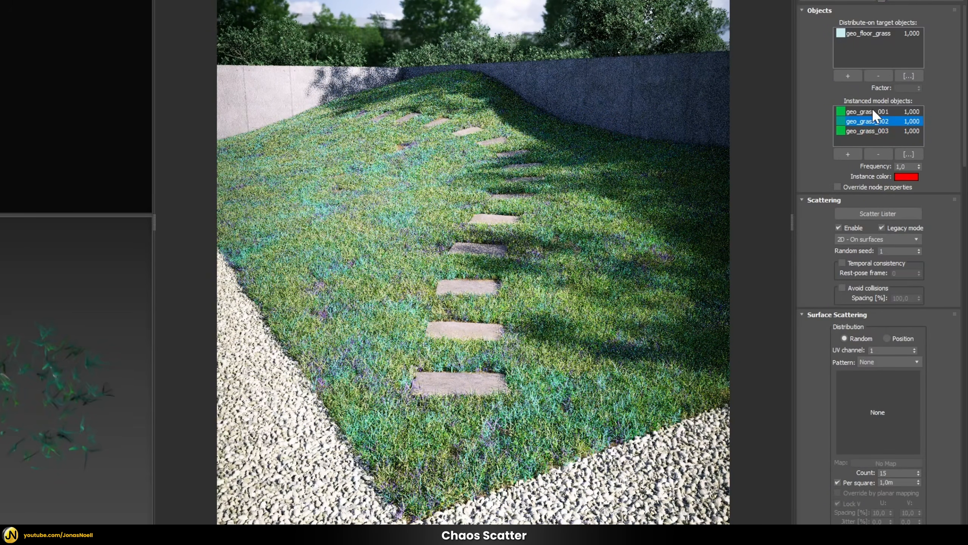
click(872, 110)
click(873, 121)
click(873, 129)
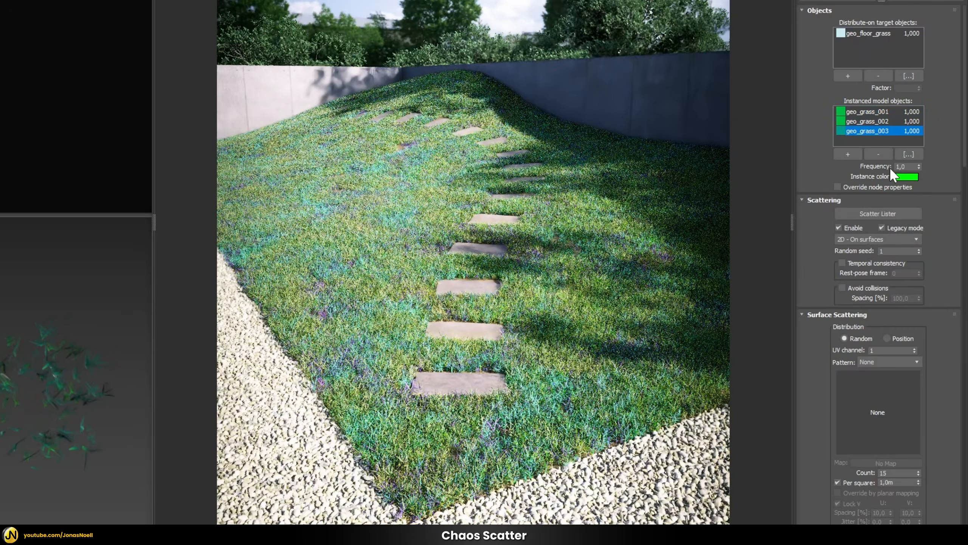
Close the red, green and yellow bitmap's preview and assign that VRayBitmap as the clusters' instance color map
drag(935, 376, 948, 344)
scroll(949, 343, down, 10)
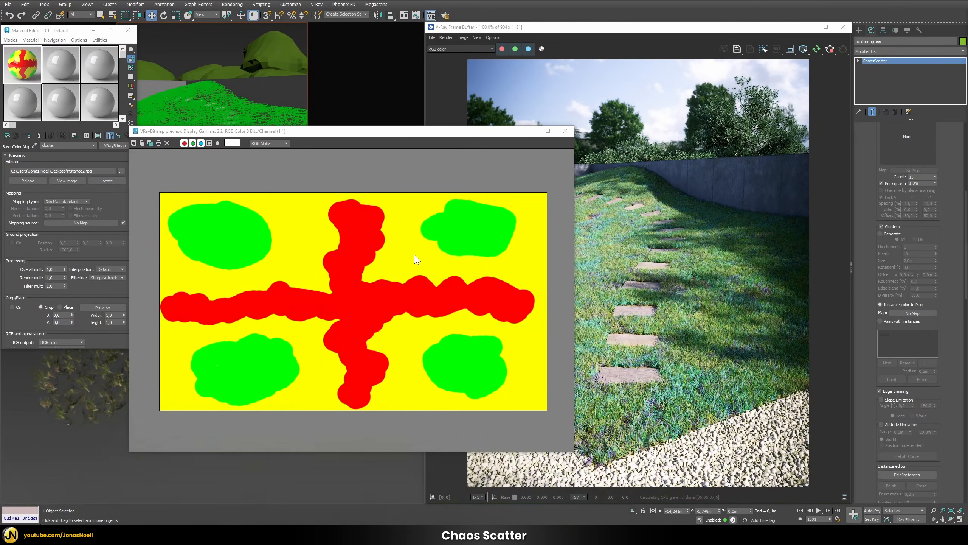
click(566, 130)
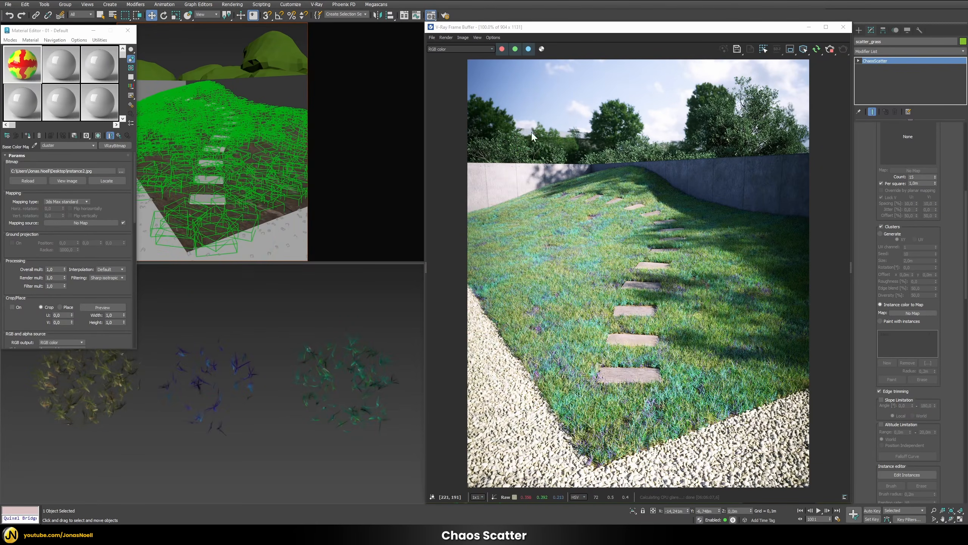
drag(114, 145, 917, 315)
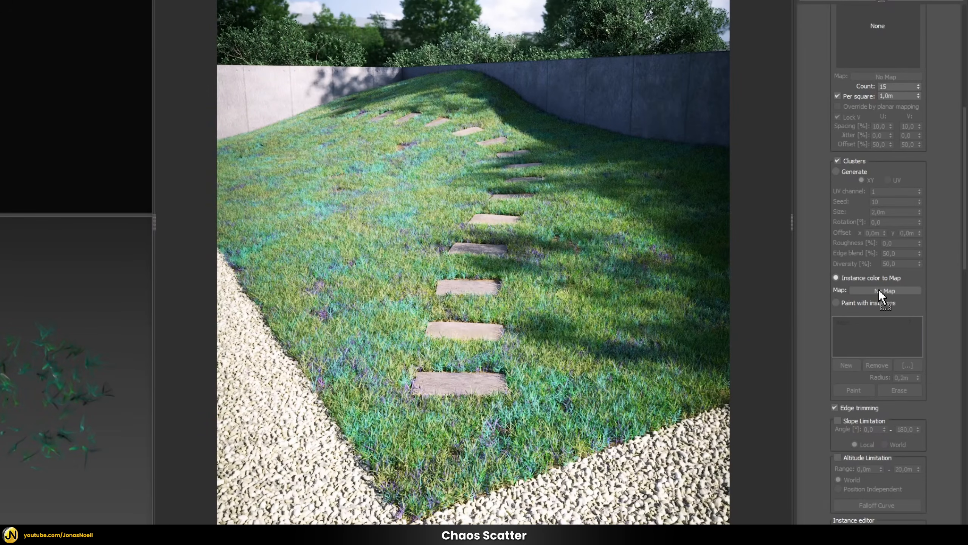
drag(879, 289, 879, 291)
click(228, 247)
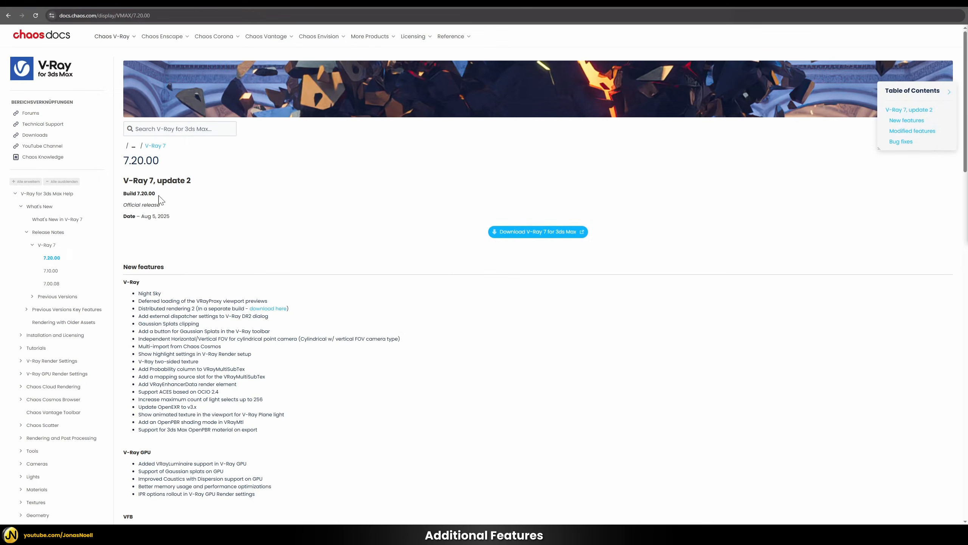
Switch to the Chaos docs page and look through the new and modified features of V-Ray 7, update 2
drag(125, 180, 195, 182)
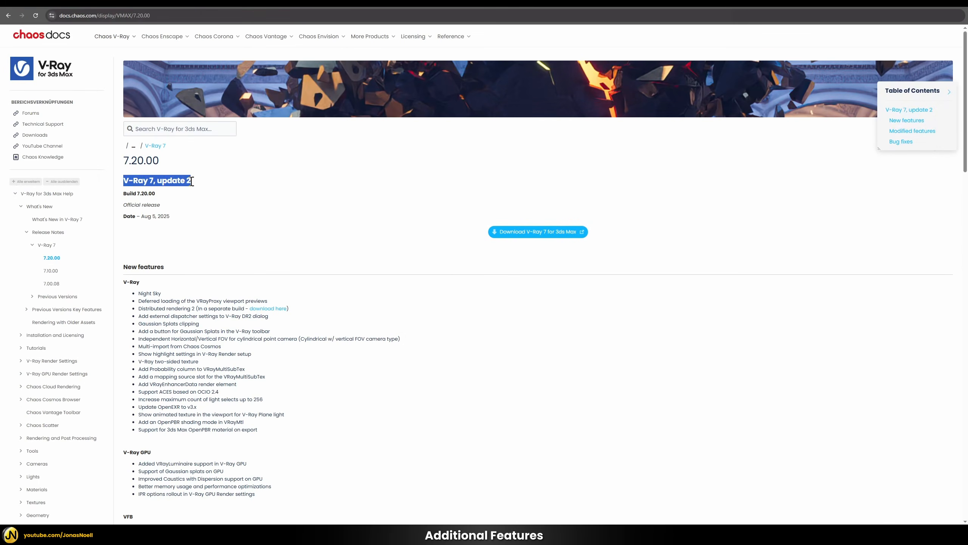
click(199, 183)
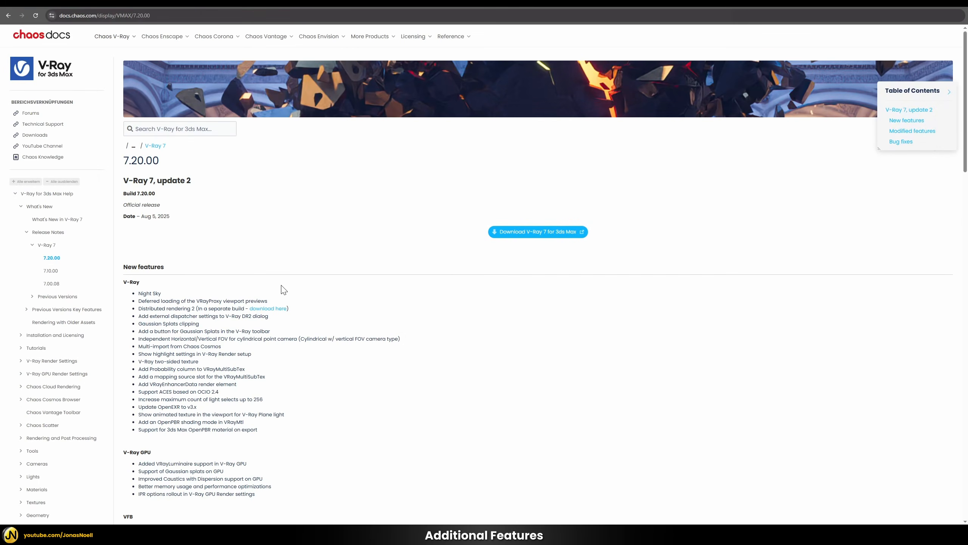
scroll(336, 267, down, 5)
scroll(326, 223, down, 2)
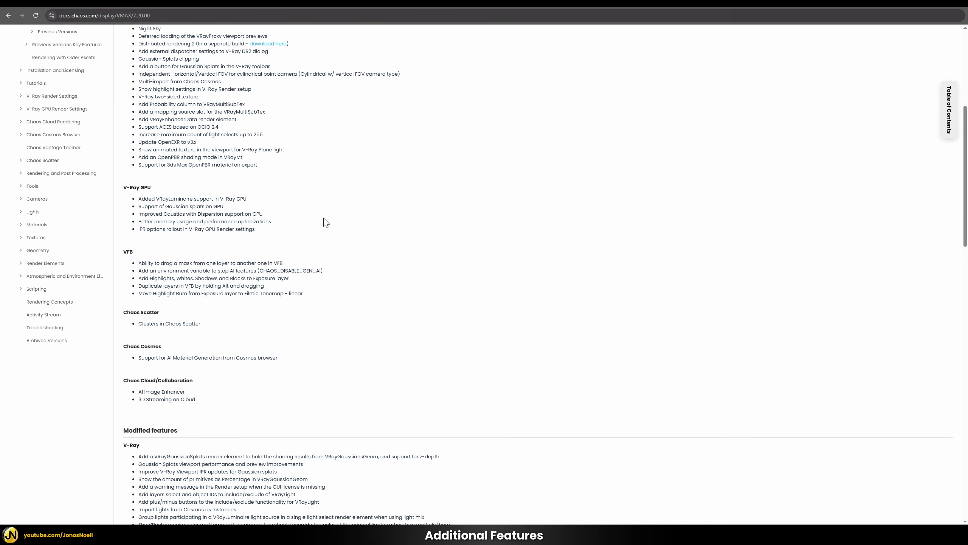
scroll(328, 292, down, 7)
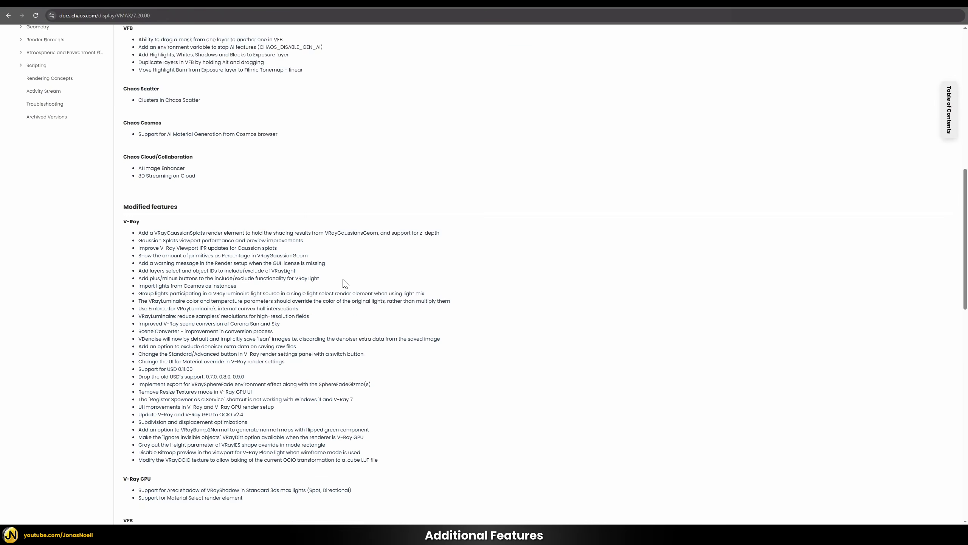
scroll(348, 287, up, 14)
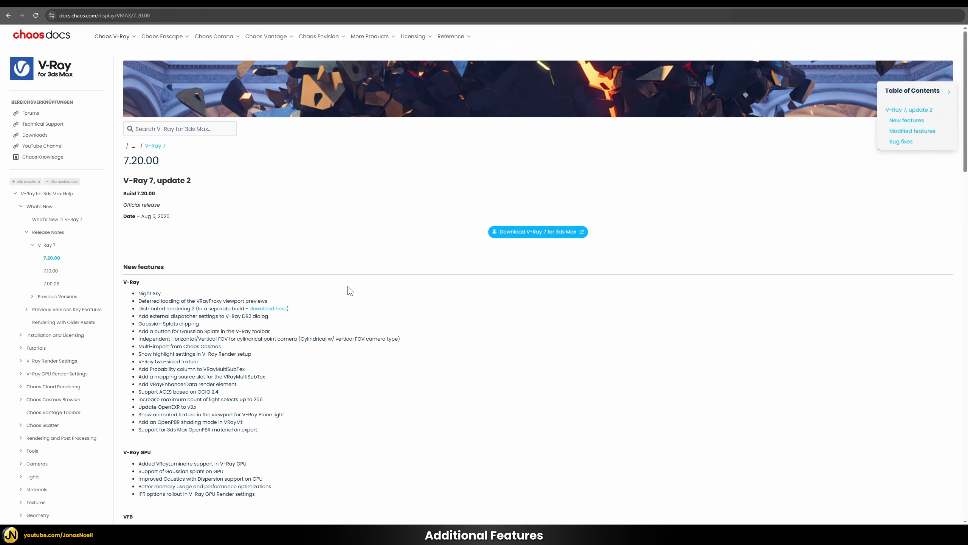